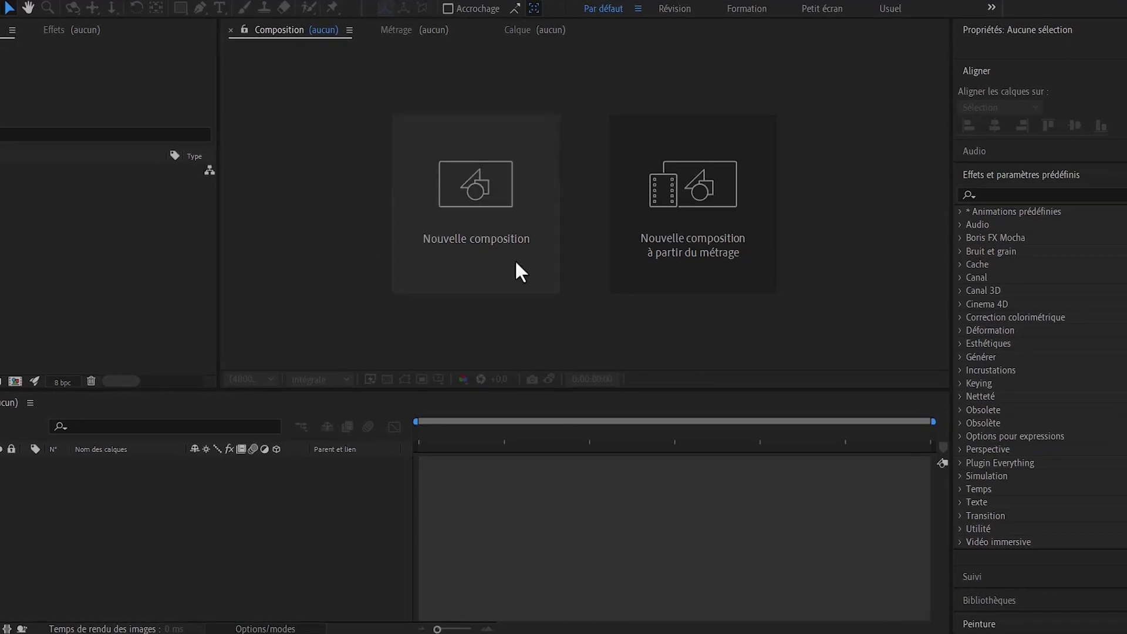
Step: Create a 1920x1080, 30 fps, 20-second composition named 'Explosion de texte'
click(516, 263)
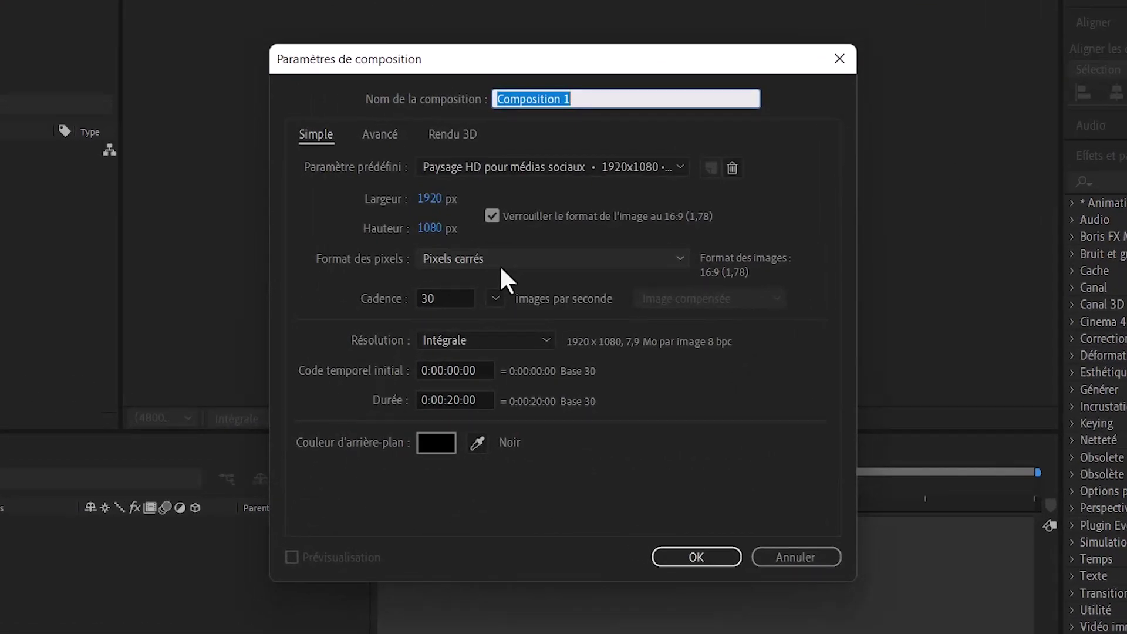
text(Exp)
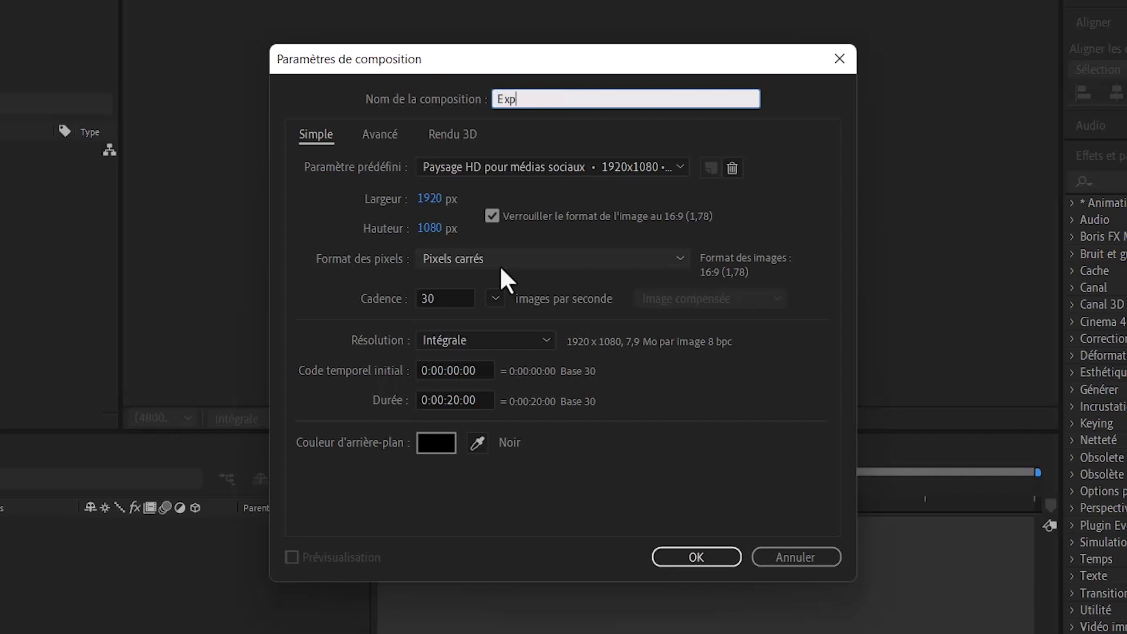
text(losion de)
text( texte)
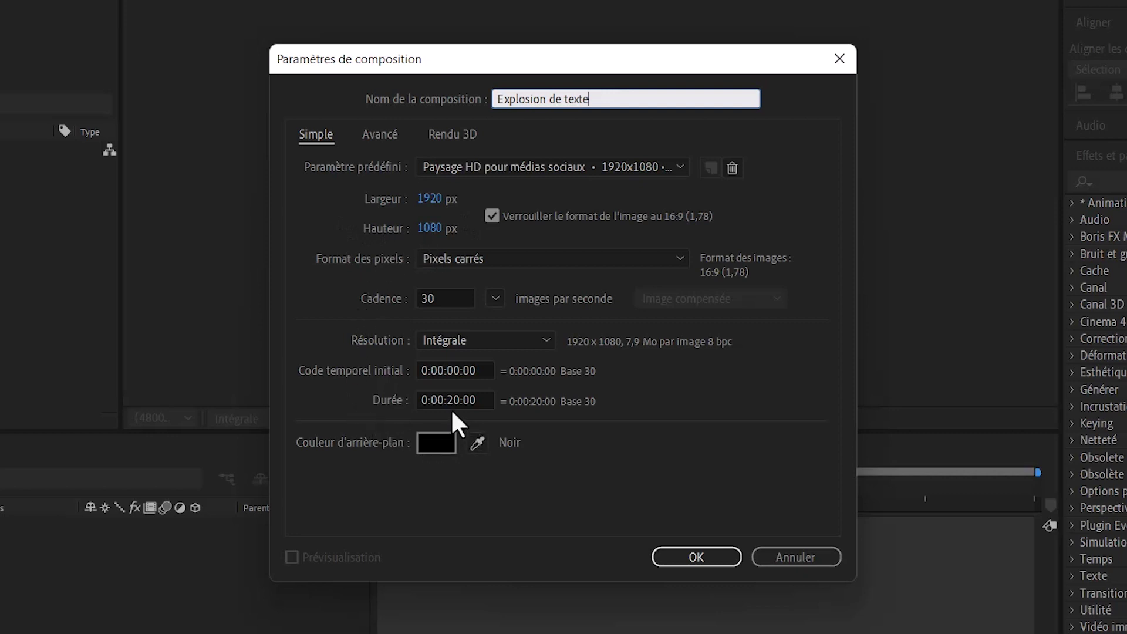
click(679, 560)
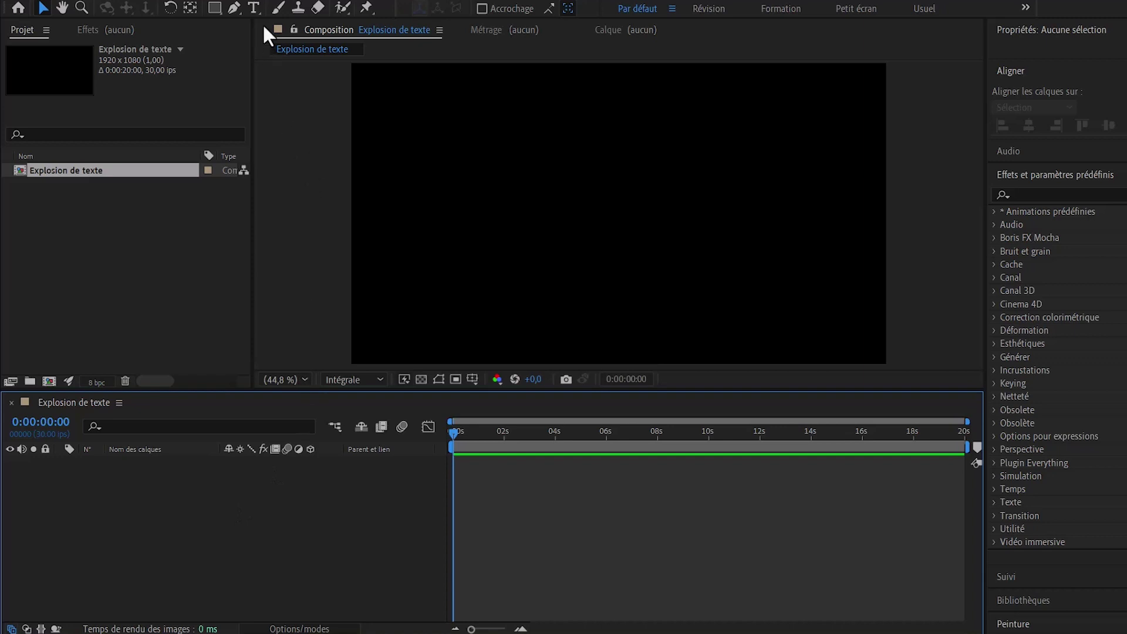
Step: Add a text layer in the viewer reading 'EXPLOSION'
click(254, 8)
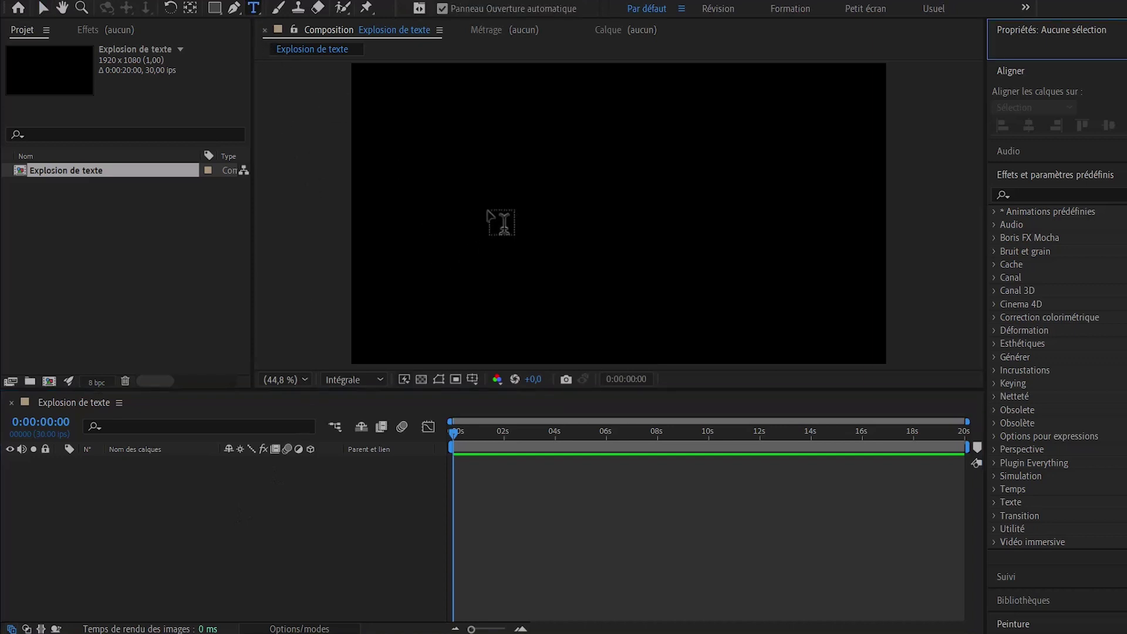
click(503, 222)
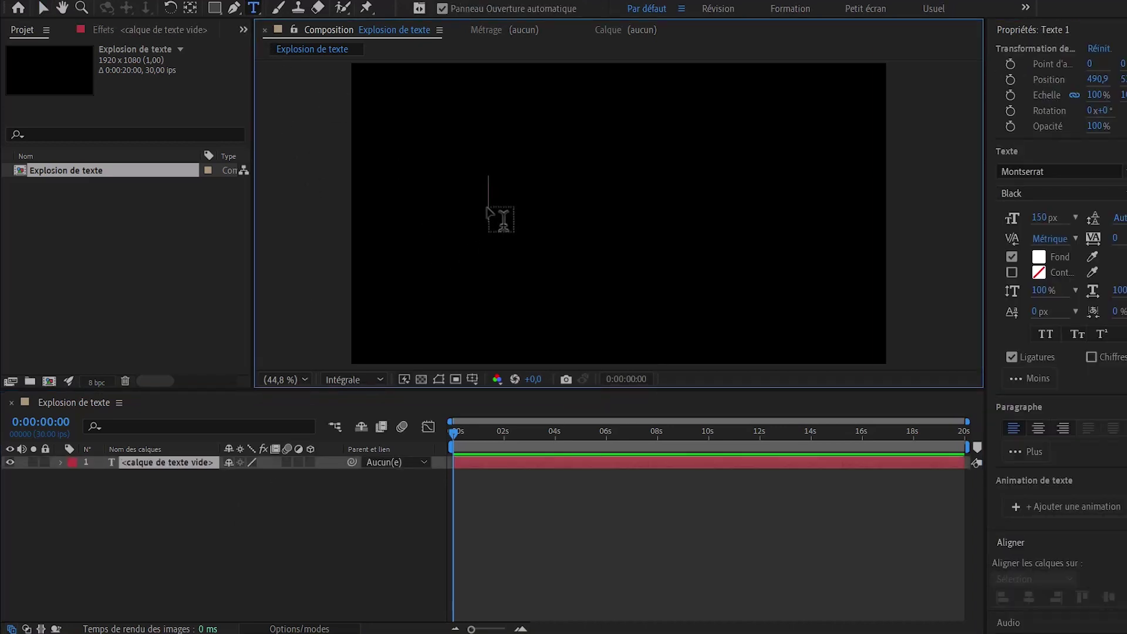
text(EXPL)
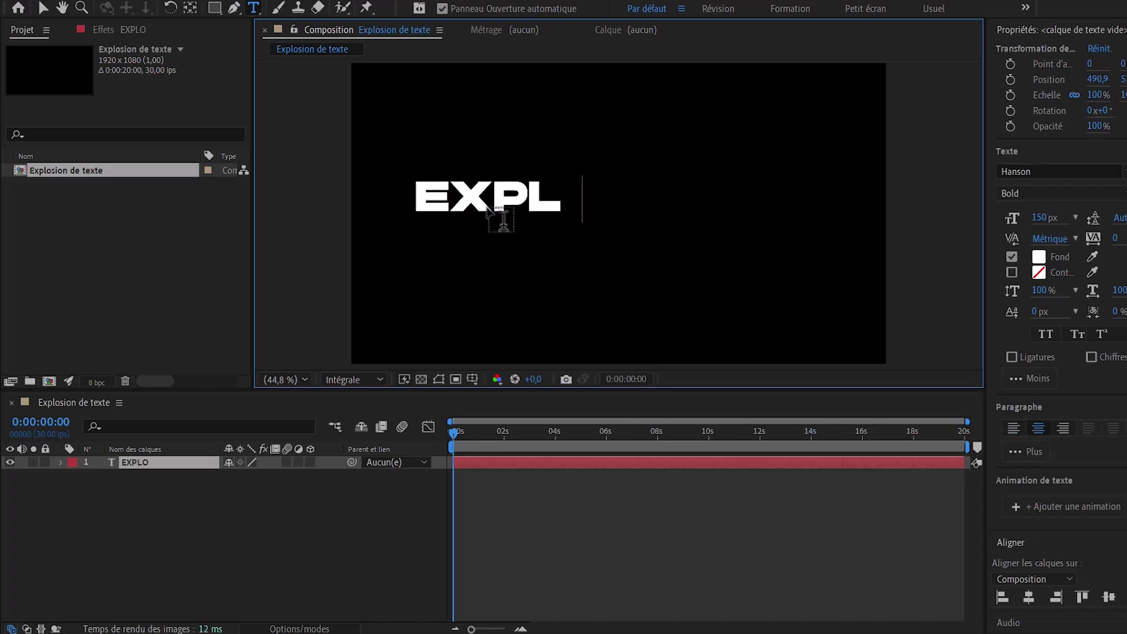
text(OSION)
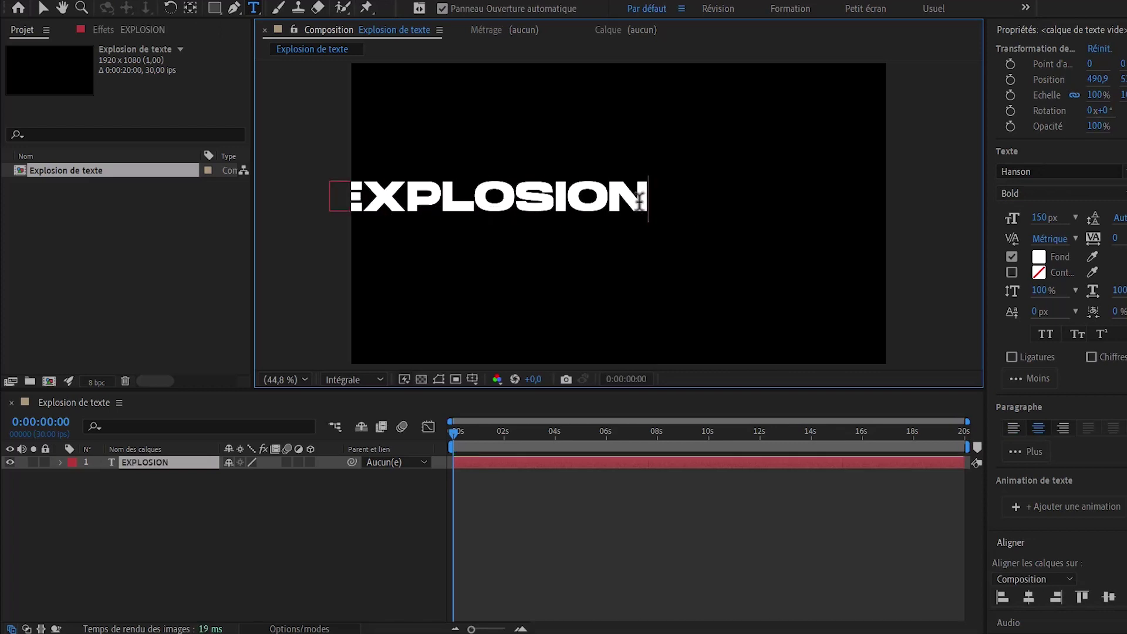
Step: Set the EXPLOSION text to the Montserrat font with Black weight
drag(653, 200, 302, 203)
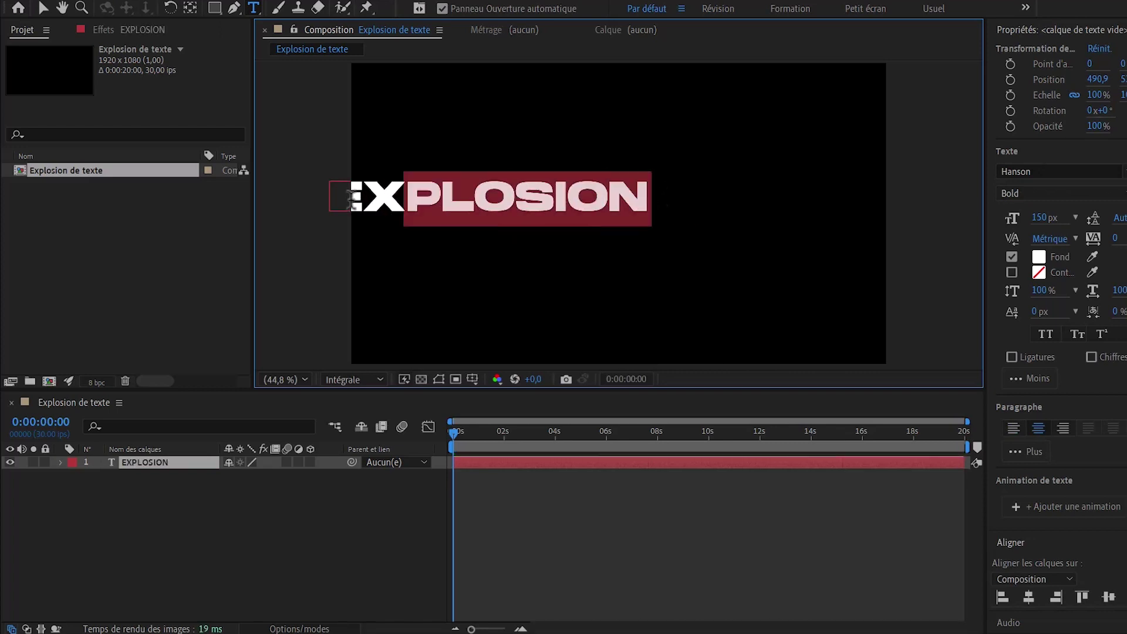
click(1056, 170)
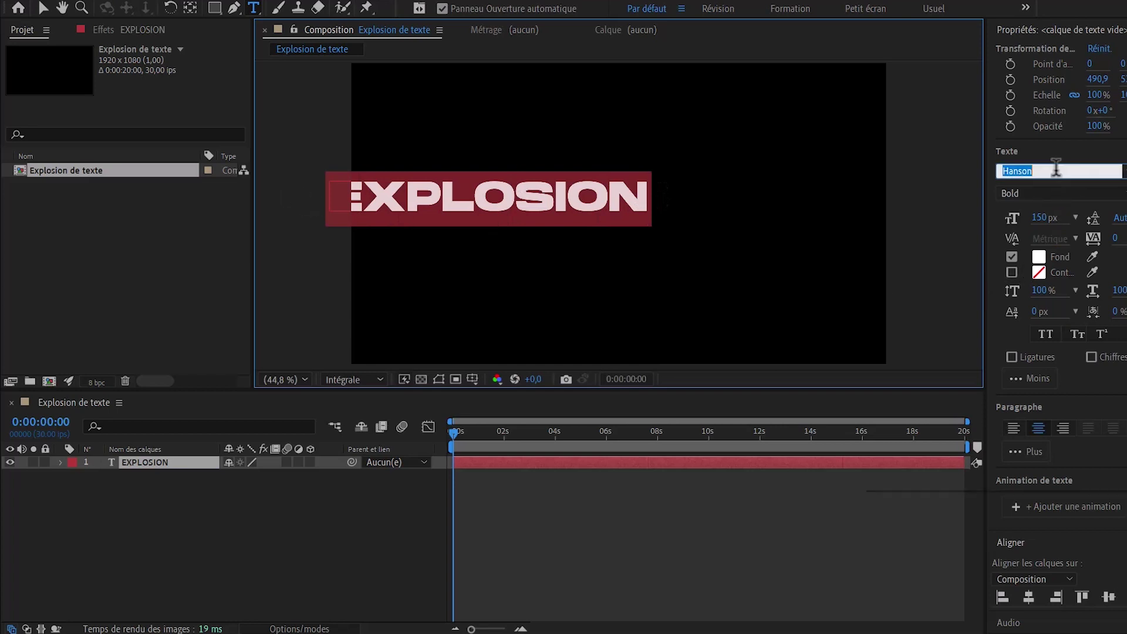
text(MONT)
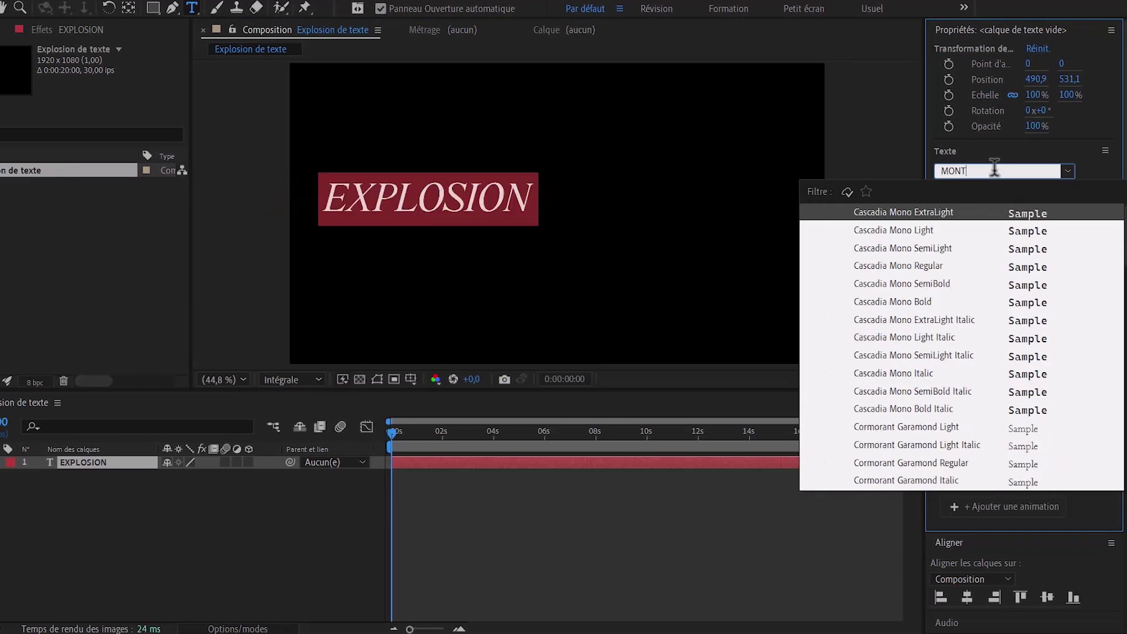
text(SERR)
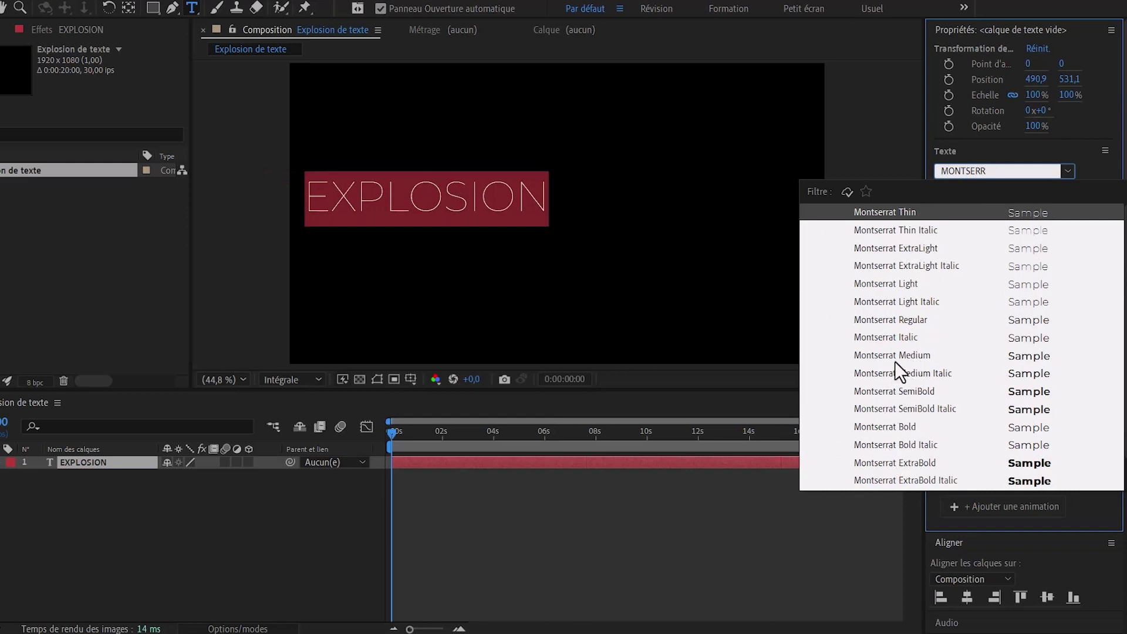
click(881, 425)
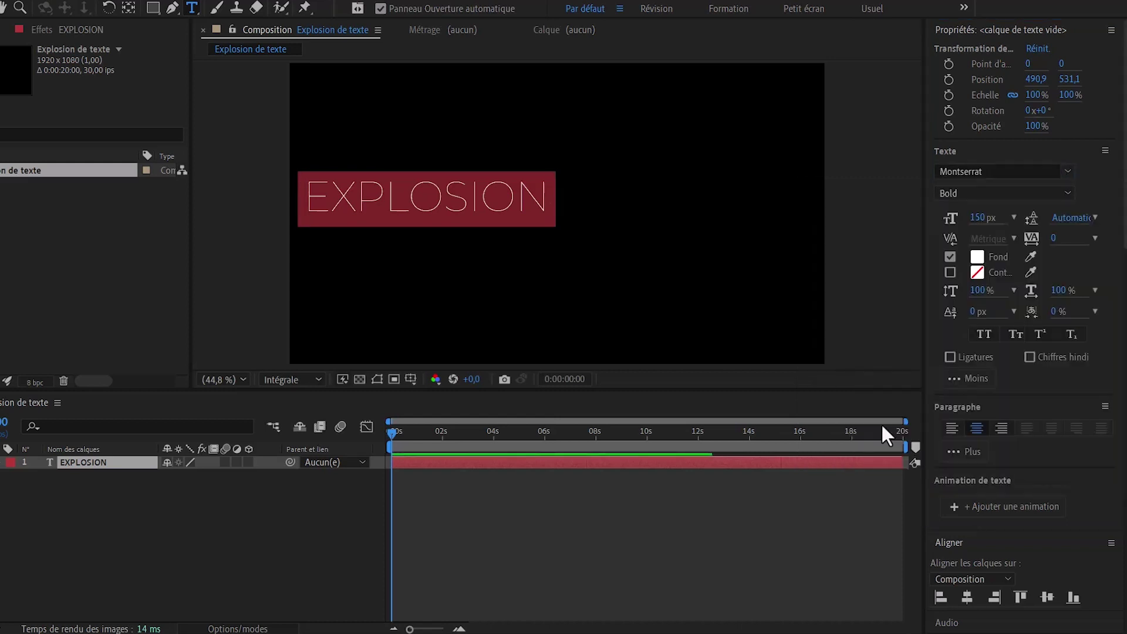
click(1067, 194)
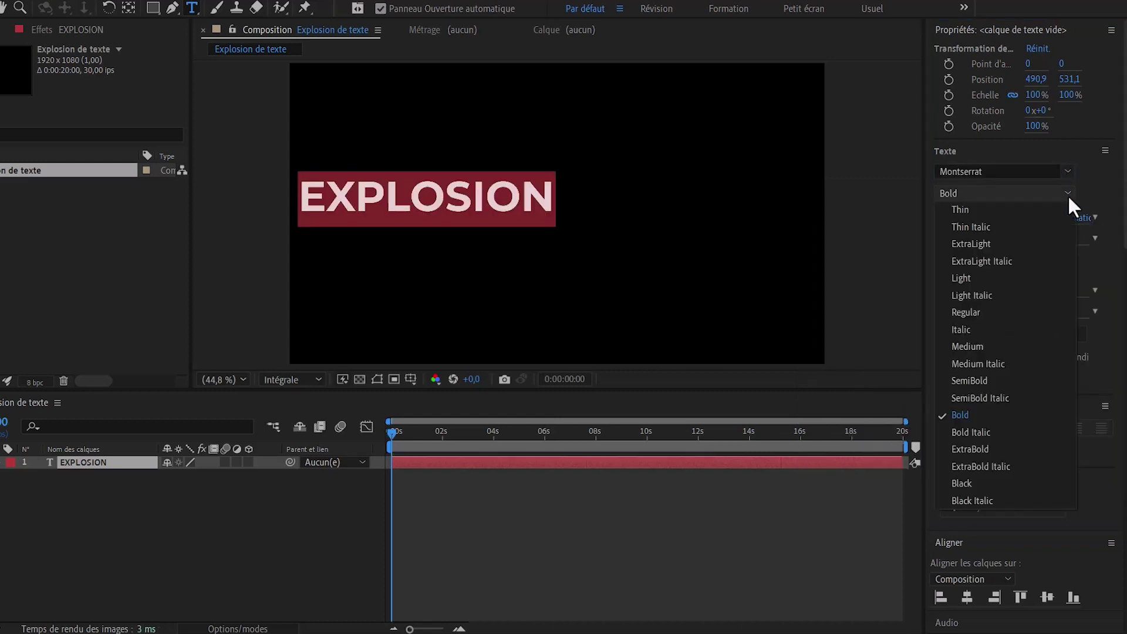
click(953, 483)
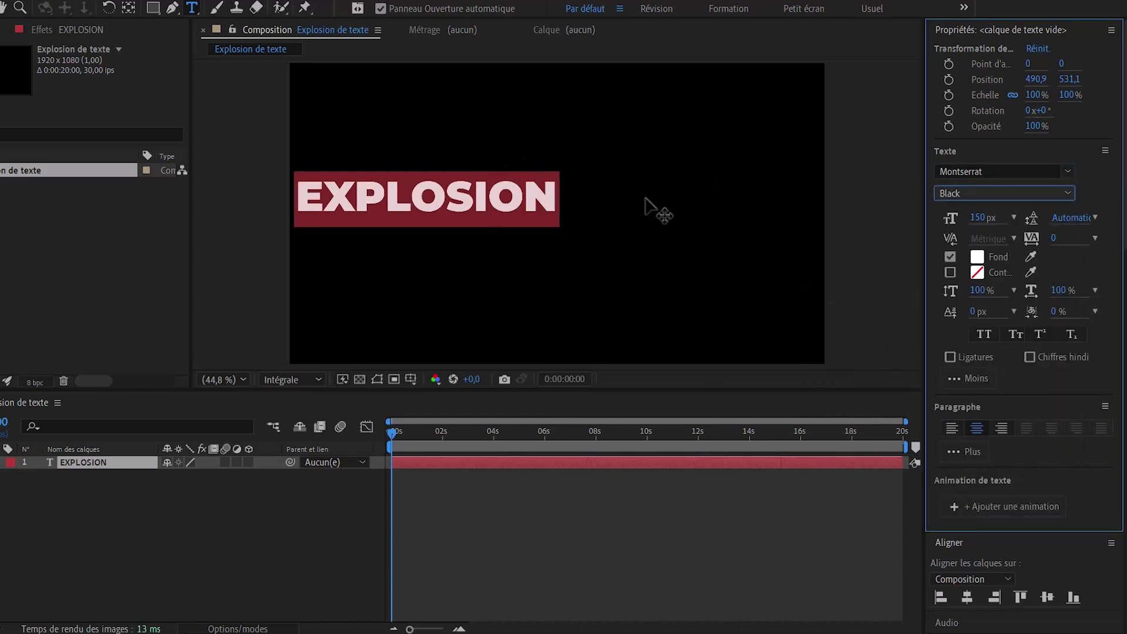
Step: Centre the EXPLOSION text horizontally and vertically in the composition
click(966, 598)
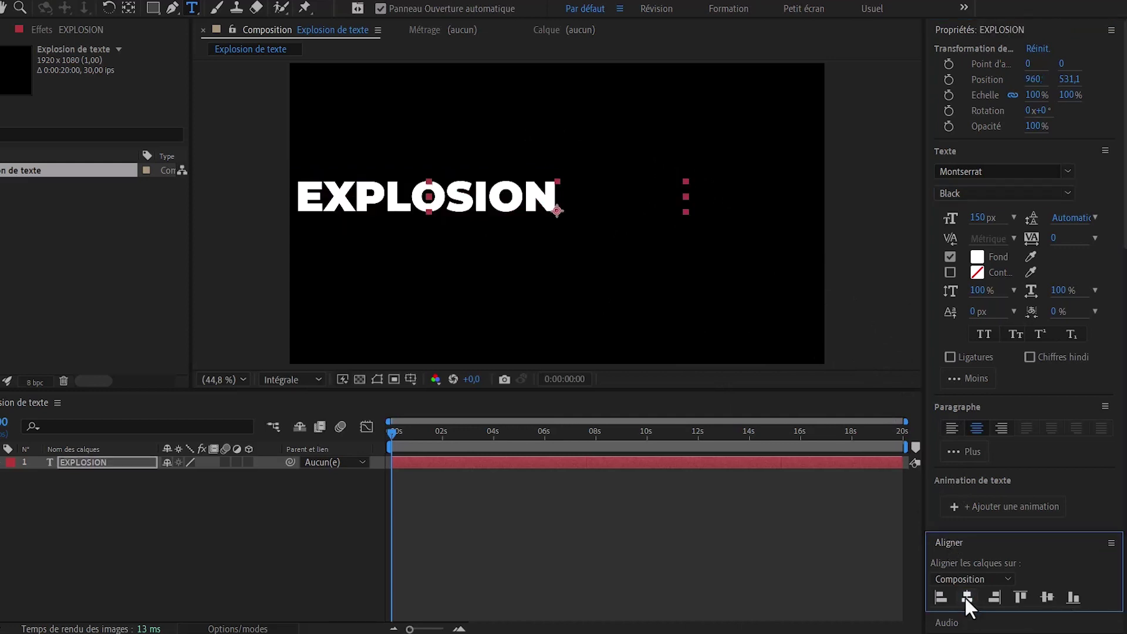
key(Caps_Lock)
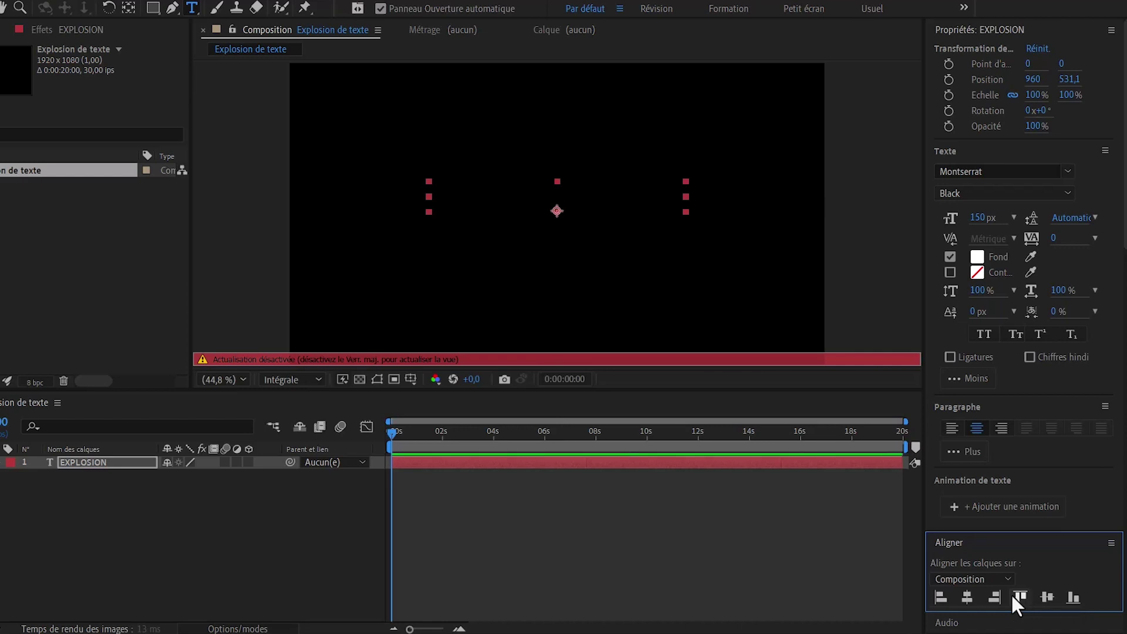
key(Caps_Lock)
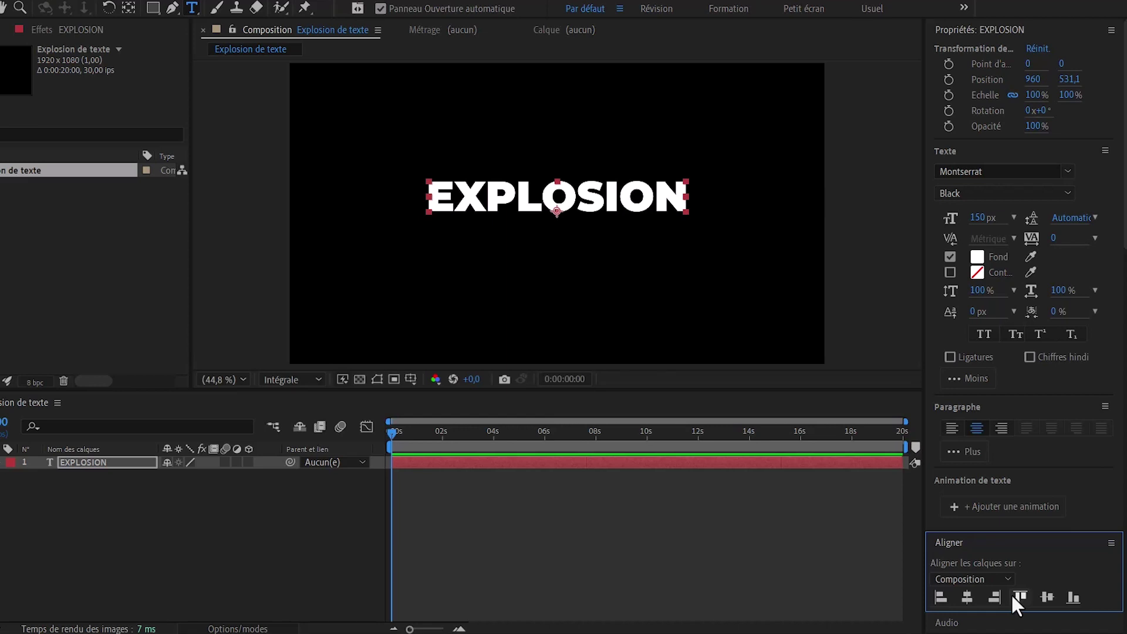
click(1046, 594)
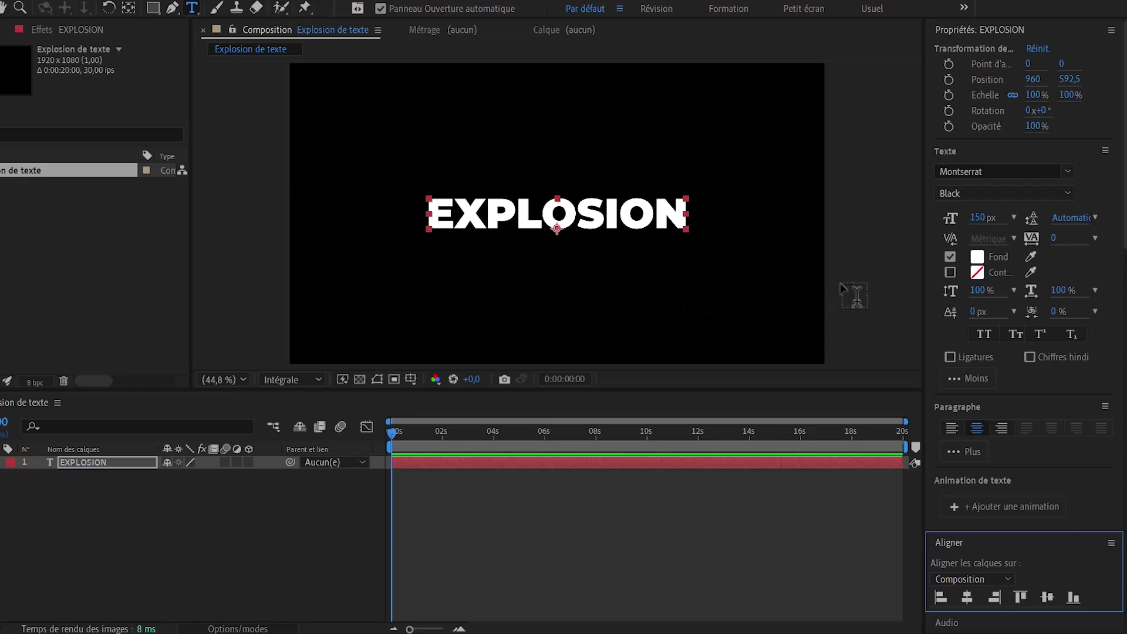
Step: Enlarge the text to 212 px and deselect the layer
drag(978, 218, 1037, 218)
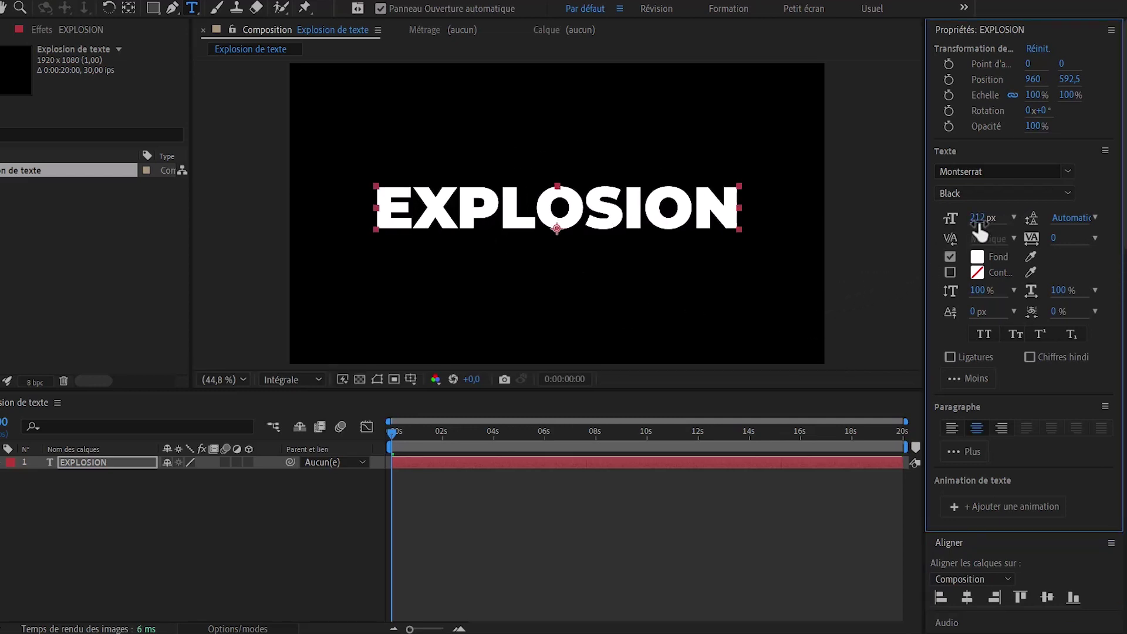
click(442, 499)
key(ctrl+5)
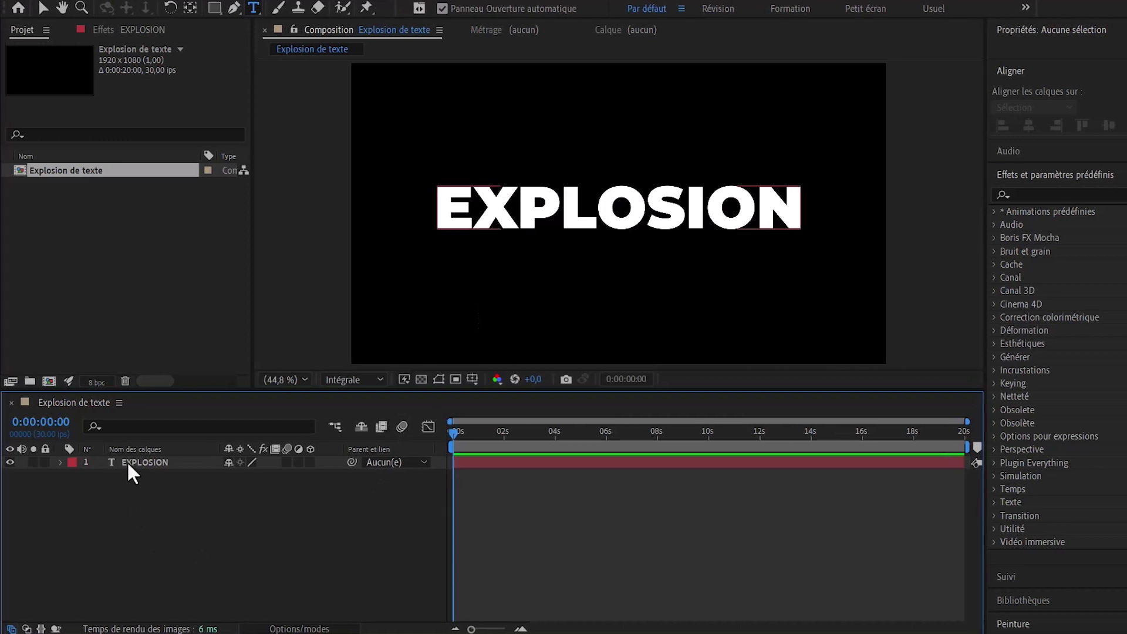
Step: Precompose the EXPLOSION layer with 'Transférer tous les attributs' into EXPLOSION - Comp 1
right_click(128, 462)
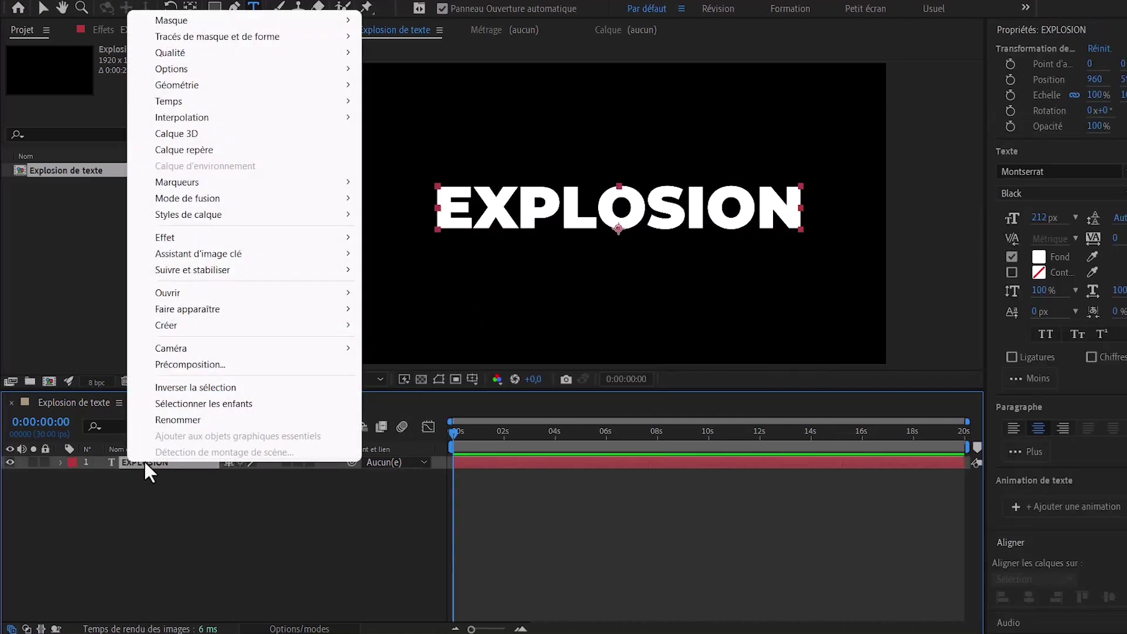
click(183, 368)
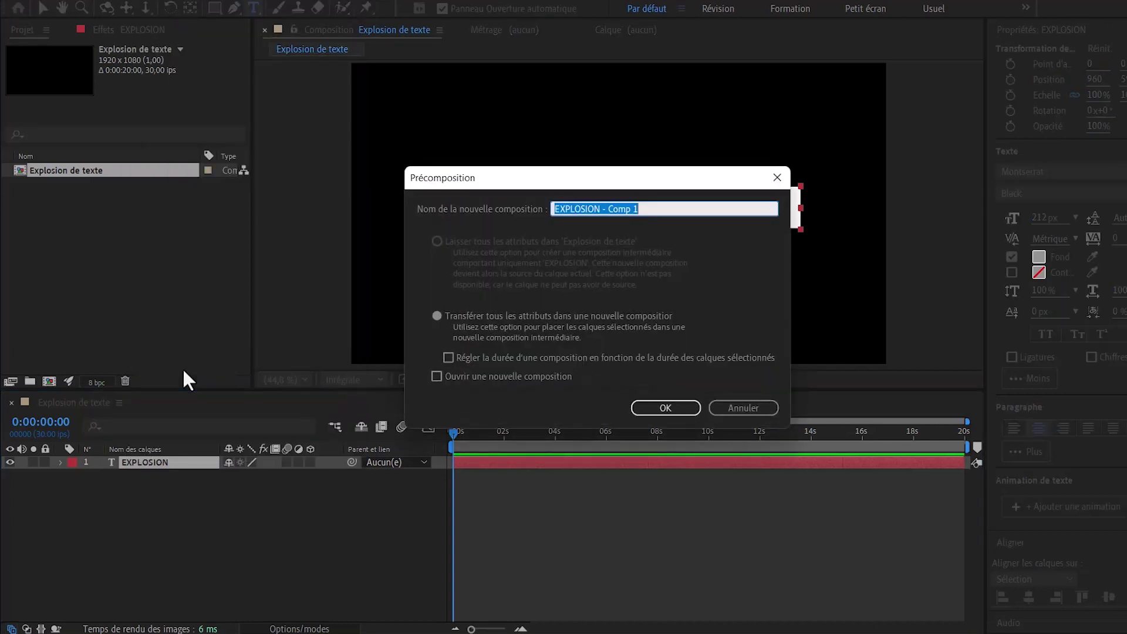
click(653, 409)
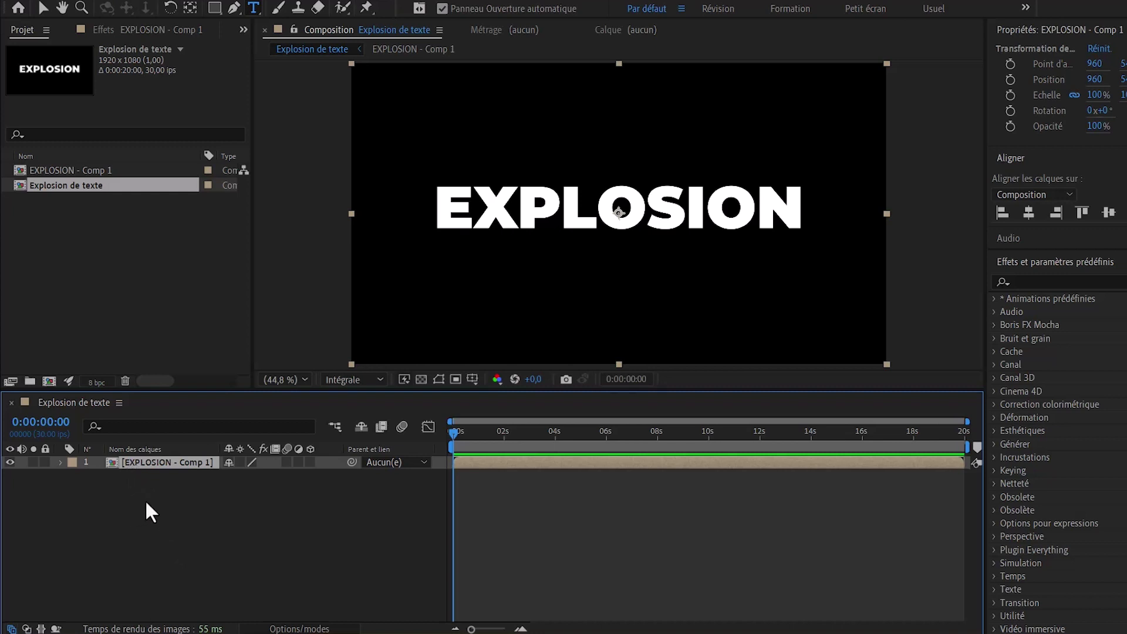
double_click(111, 459)
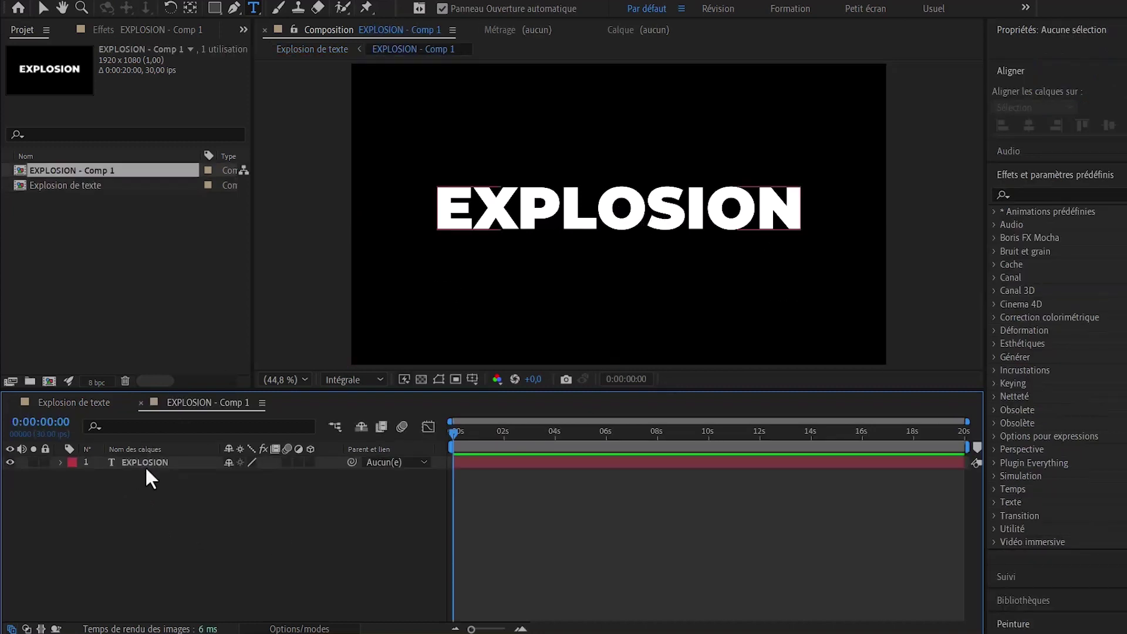
click(136, 464)
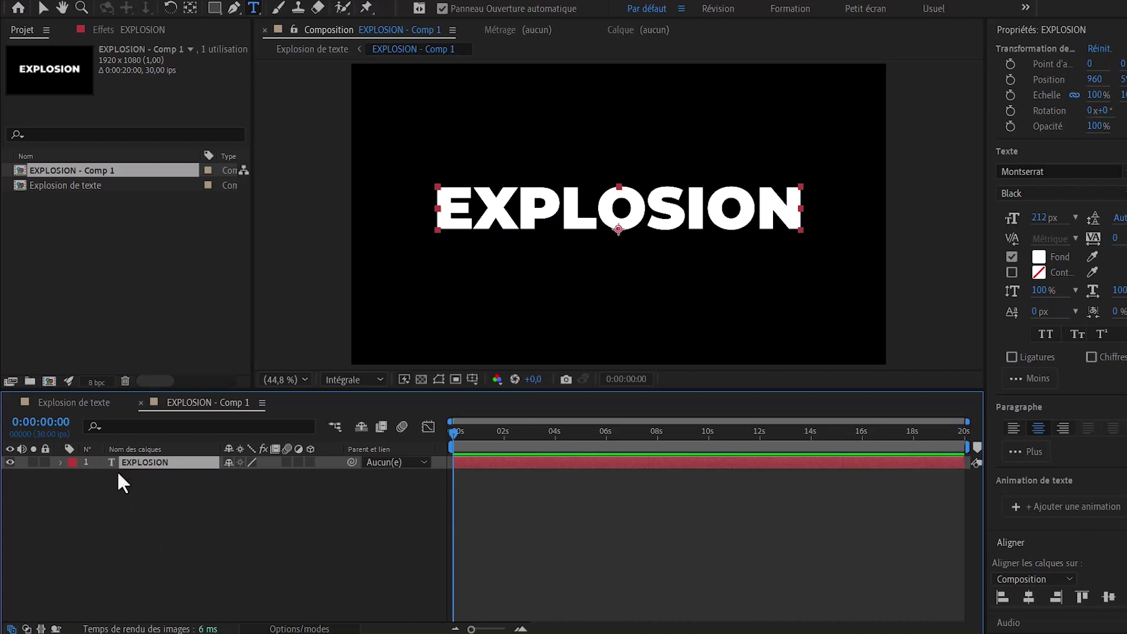
click(72, 403)
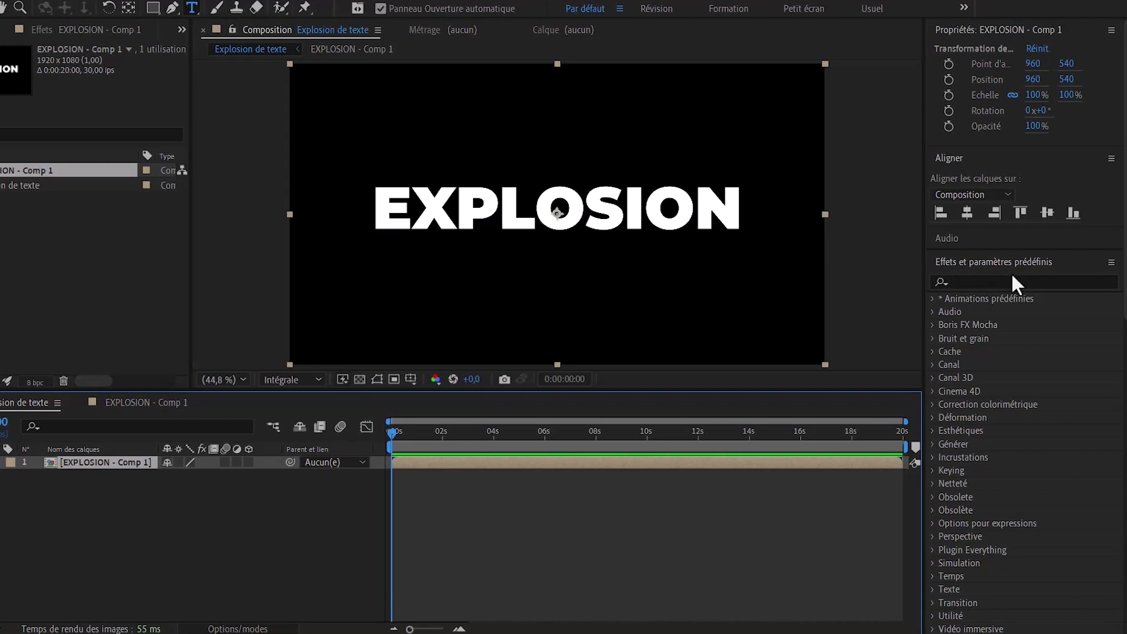
Step: Show the Effets et paramètres prédéfinis panel and search it for 'eclat'
click(275, 11)
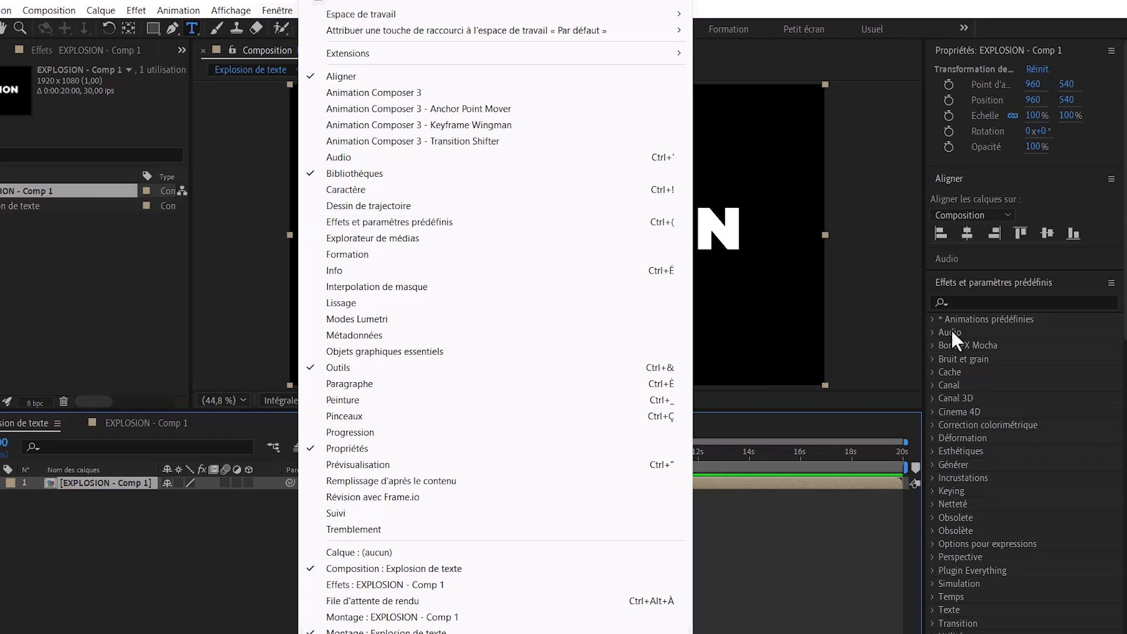
click(983, 281)
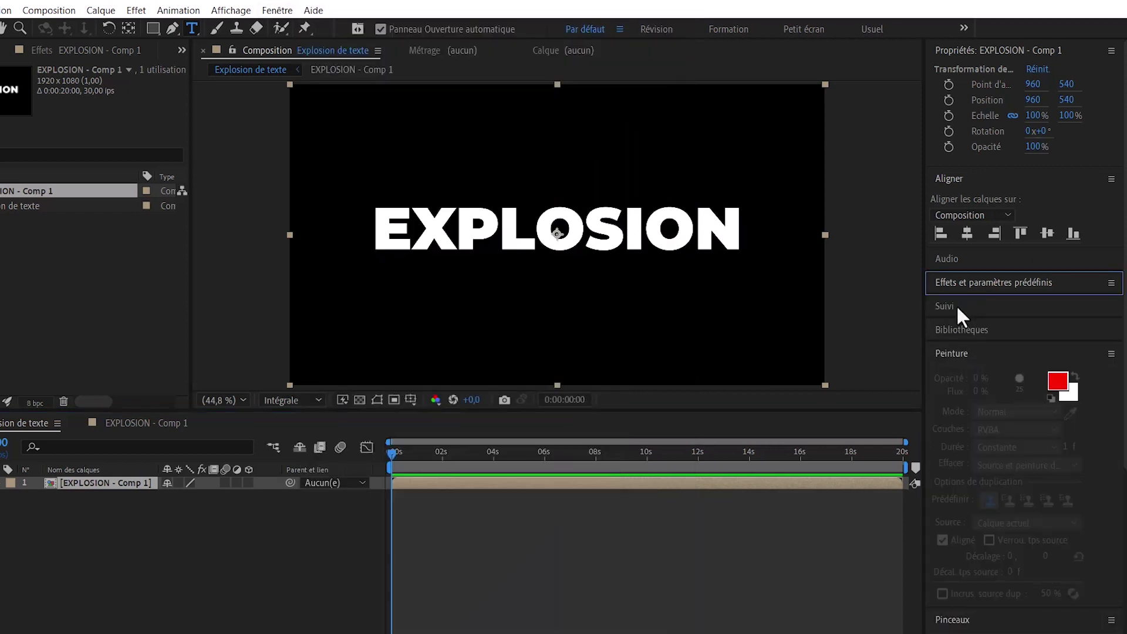
click(960, 280)
click(970, 302)
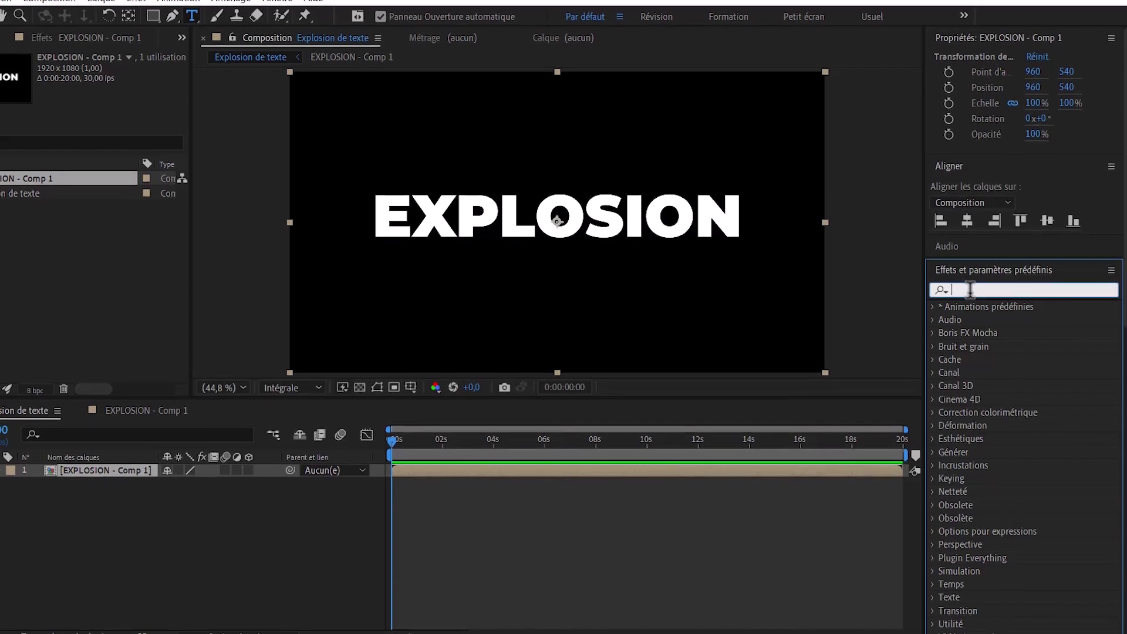
text(eclat)
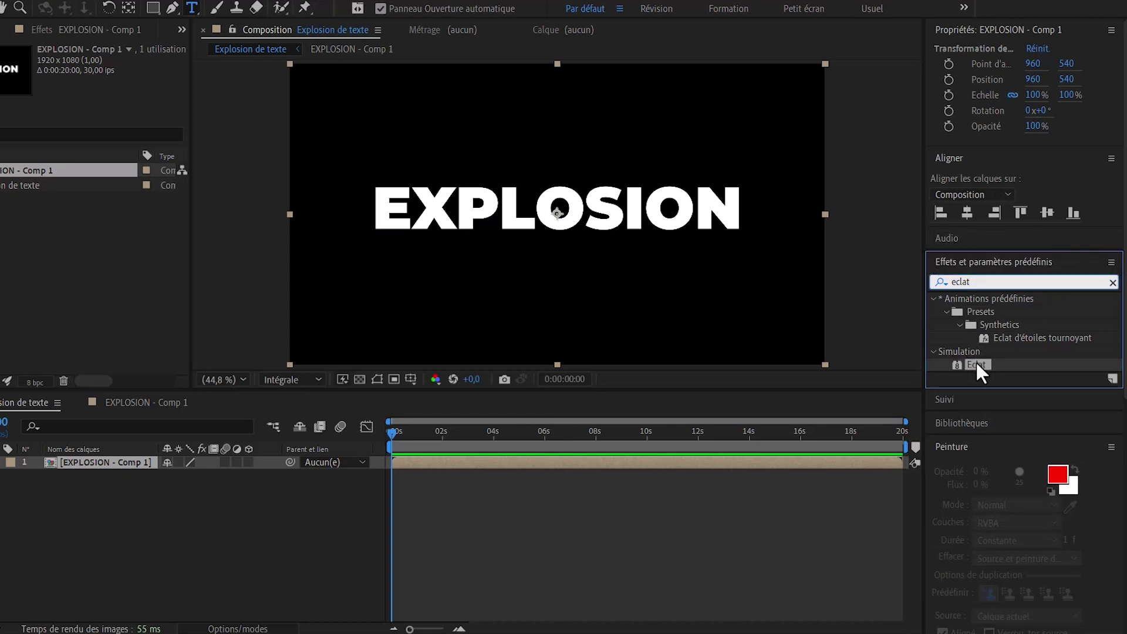
Step: Apply Eclat to the EXPLOSION - Comp 1 layer and preview its brick shatter
mouse_move(976, 360)
mouse_down()
mouse_move(91, 473)
mouse_move(76, 464)
mouse_up()
key(v)
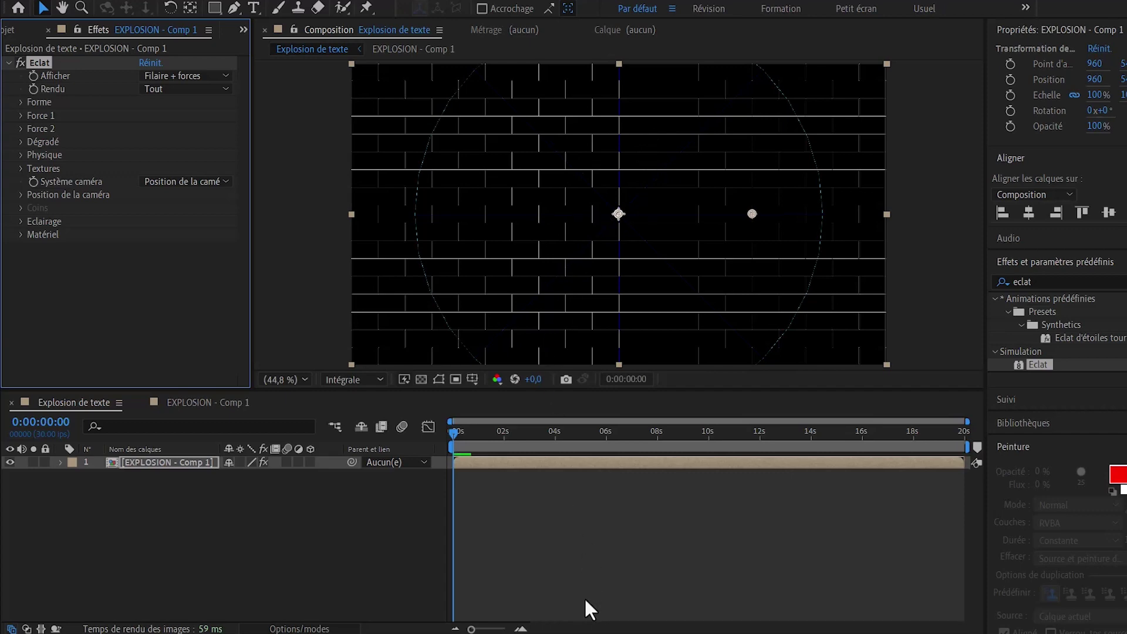
key(space)
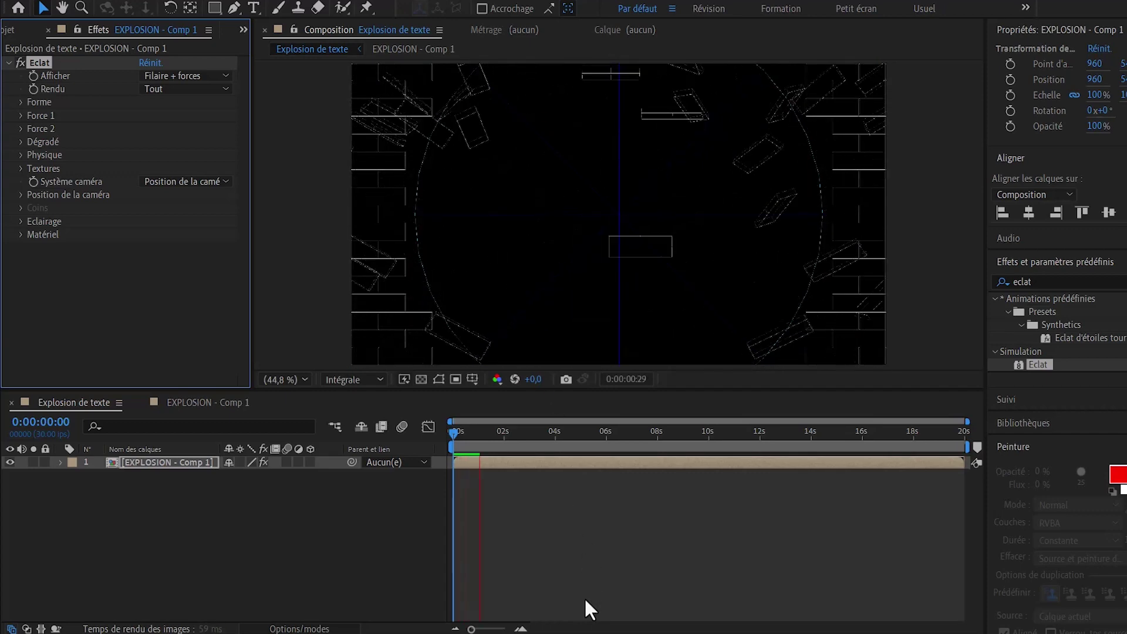
click(456, 438)
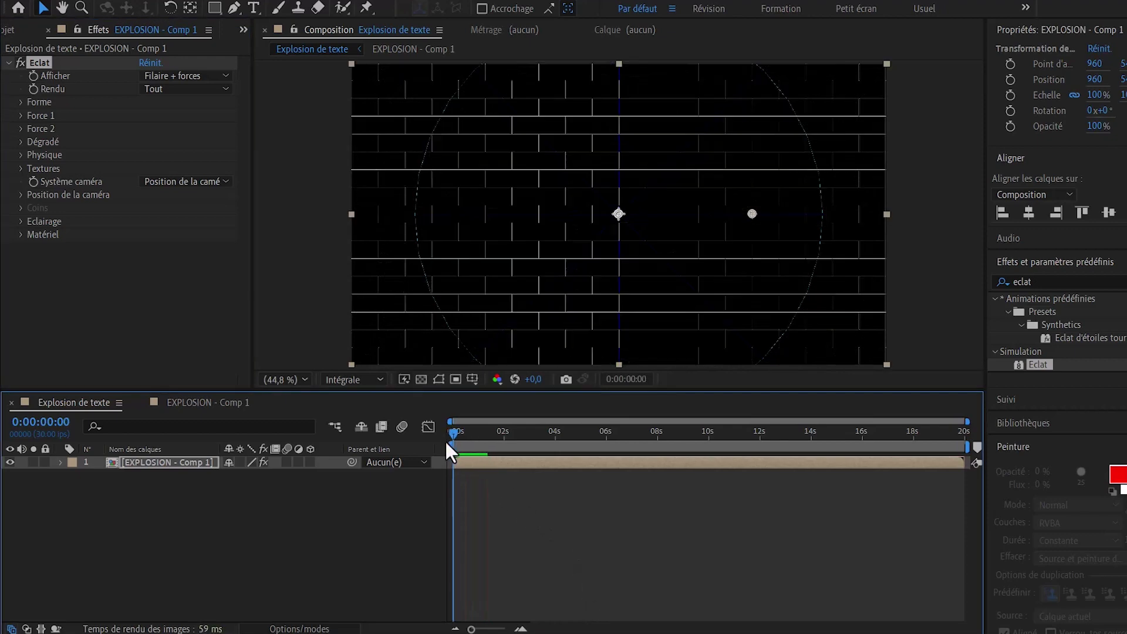
key(space)
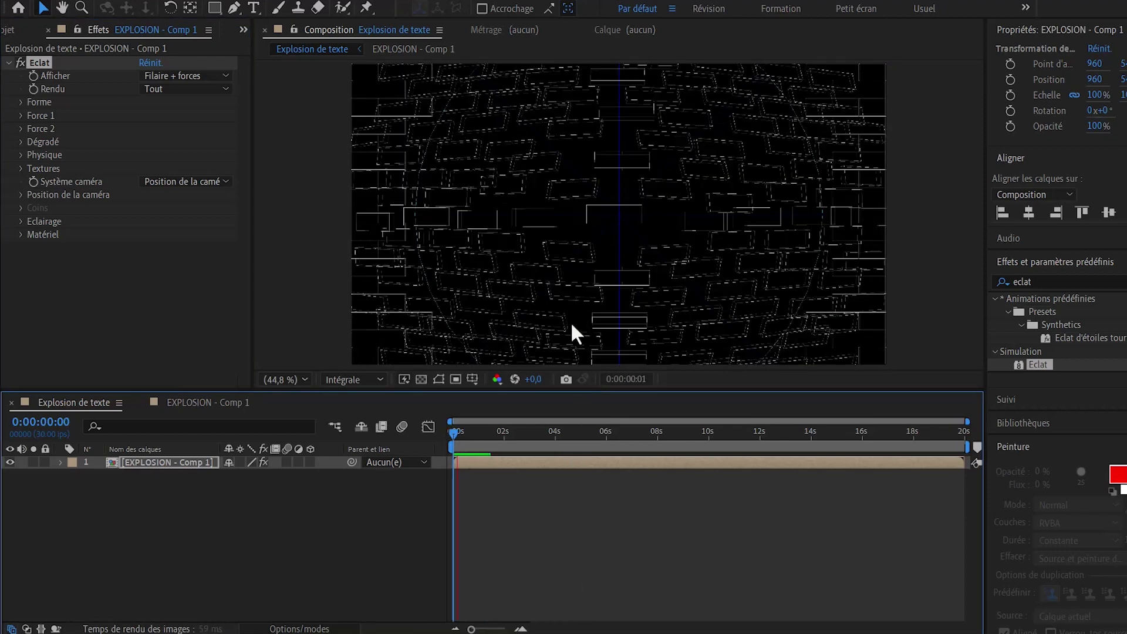
click(451, 434)
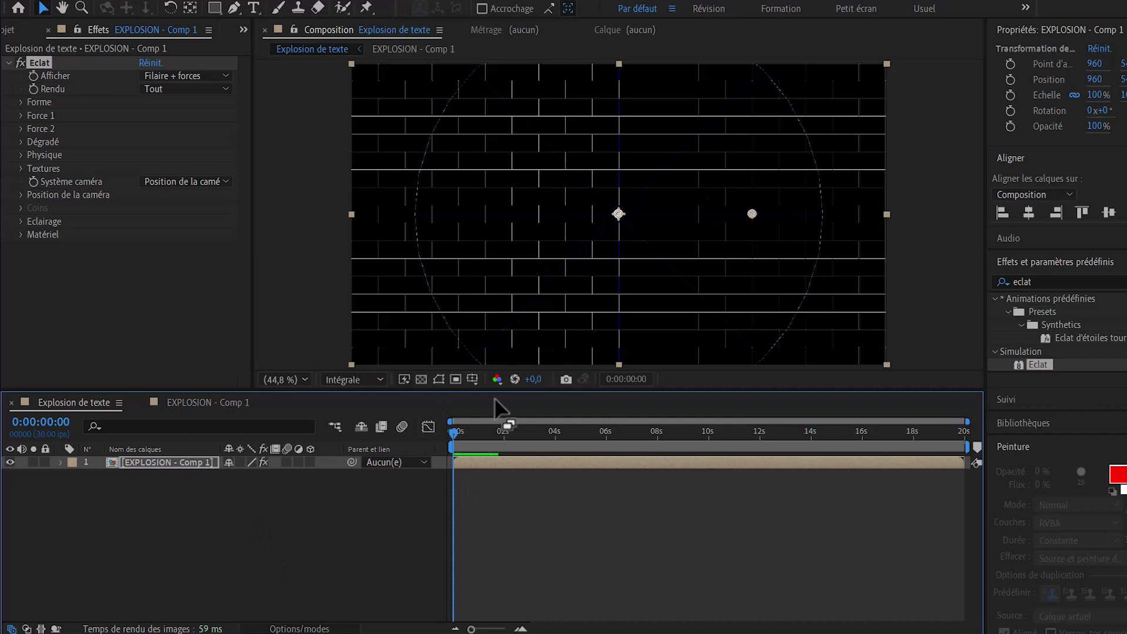
Step: Return to the first frame and expand Eclat's Forme settings
key(space)
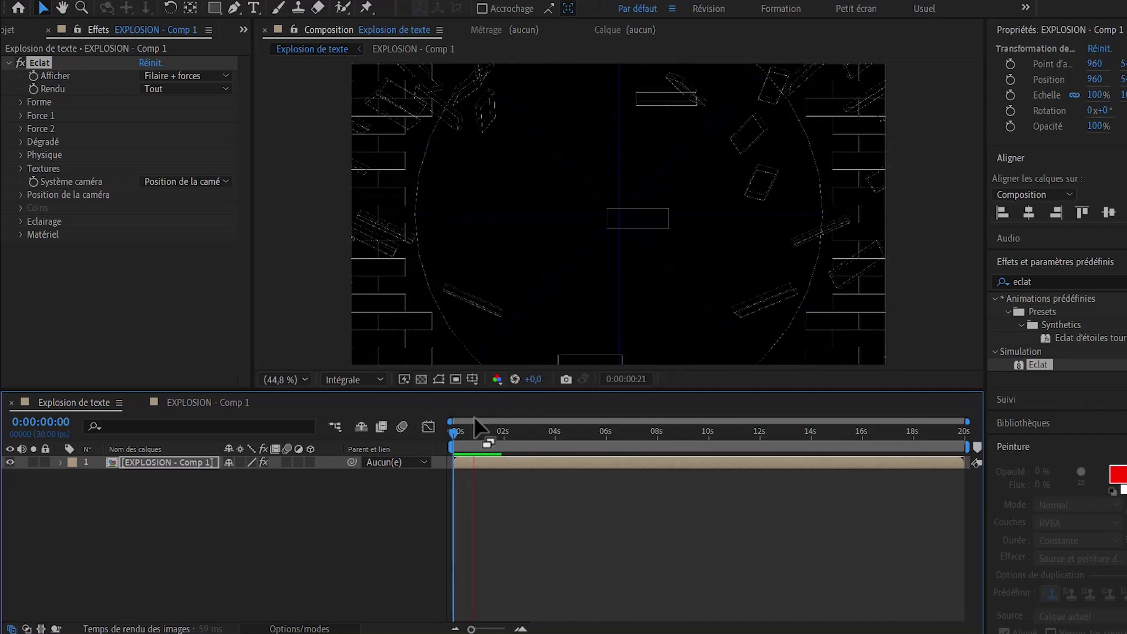
click(467, 431)
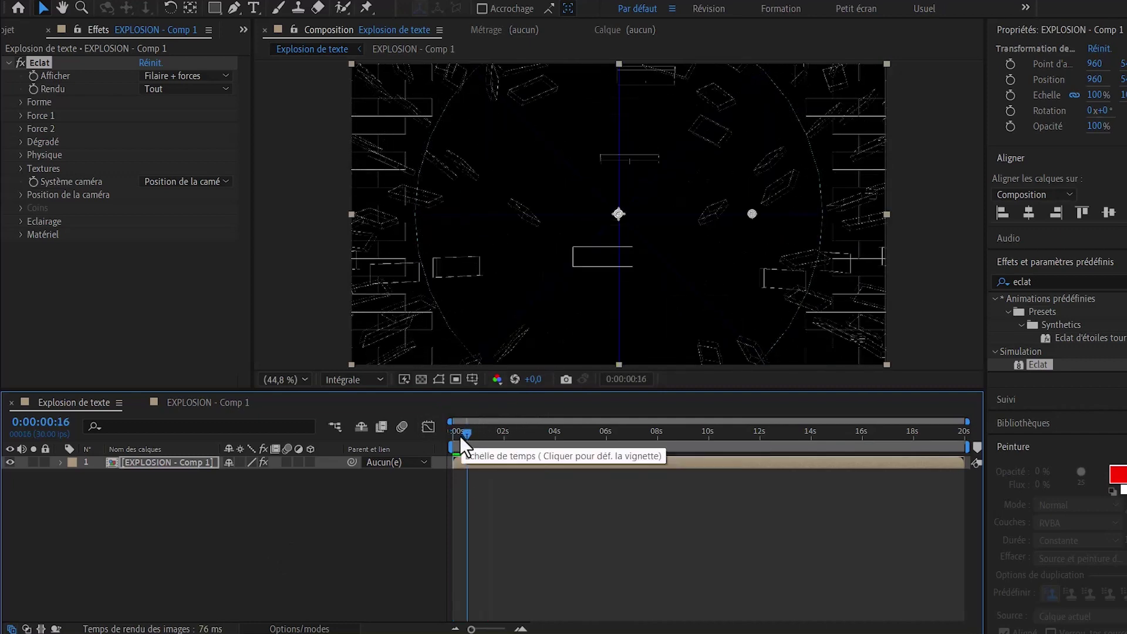
click(452, 436)
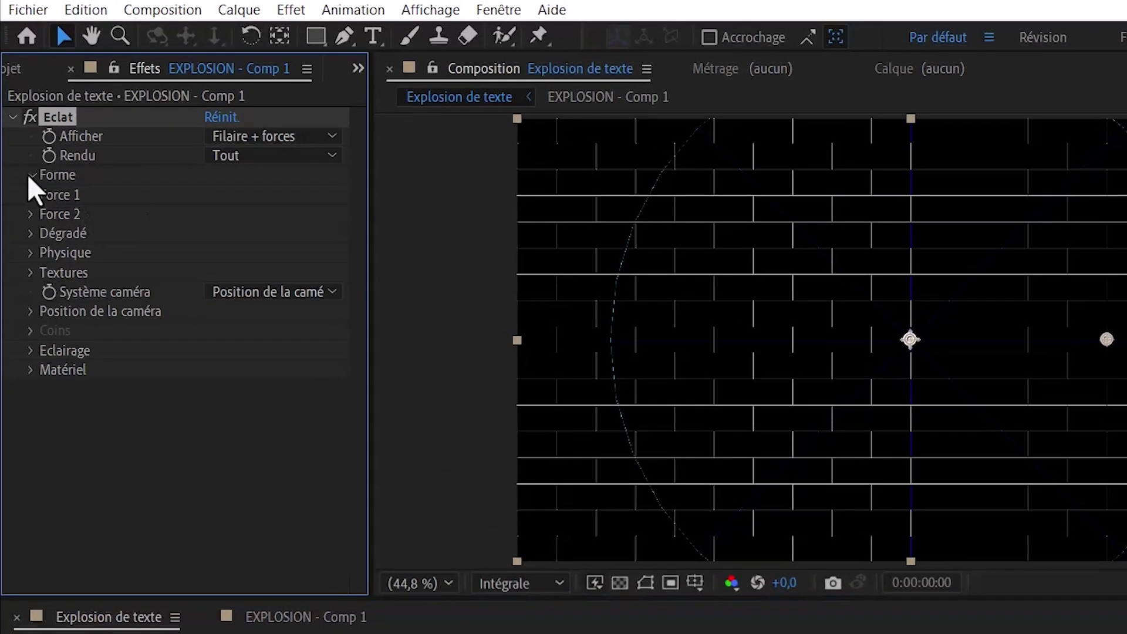
click(25, 137)
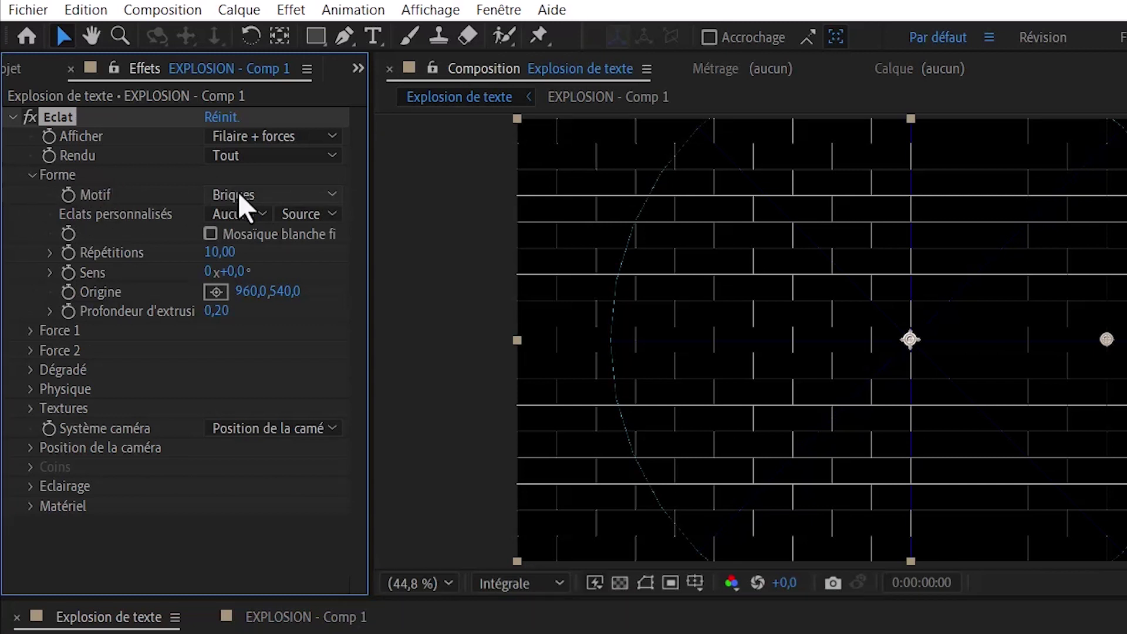
Step: Try the Triangles 1 and Puzzle patterns, then set Eclat's Motif to Verre
click(277, 197)
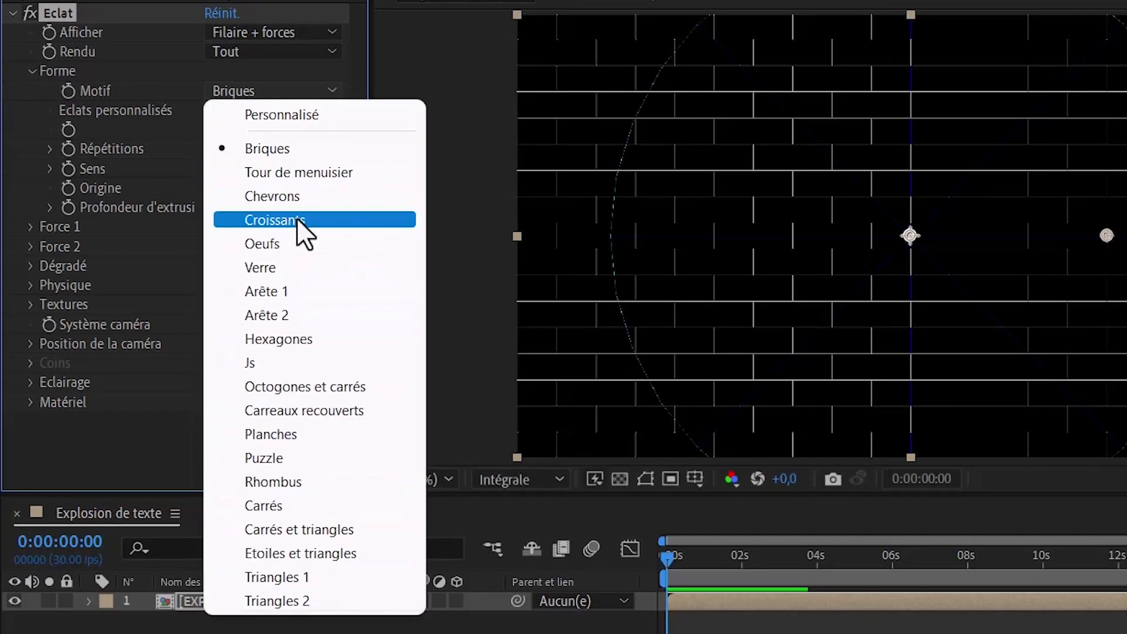
click(277, 580)
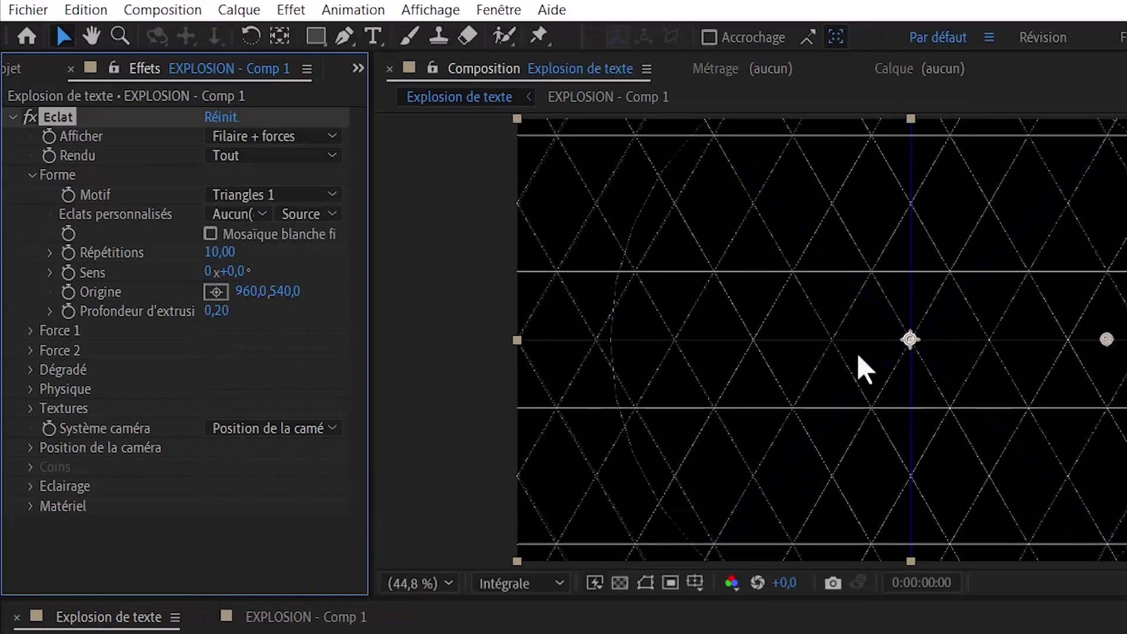
click(294, 193)
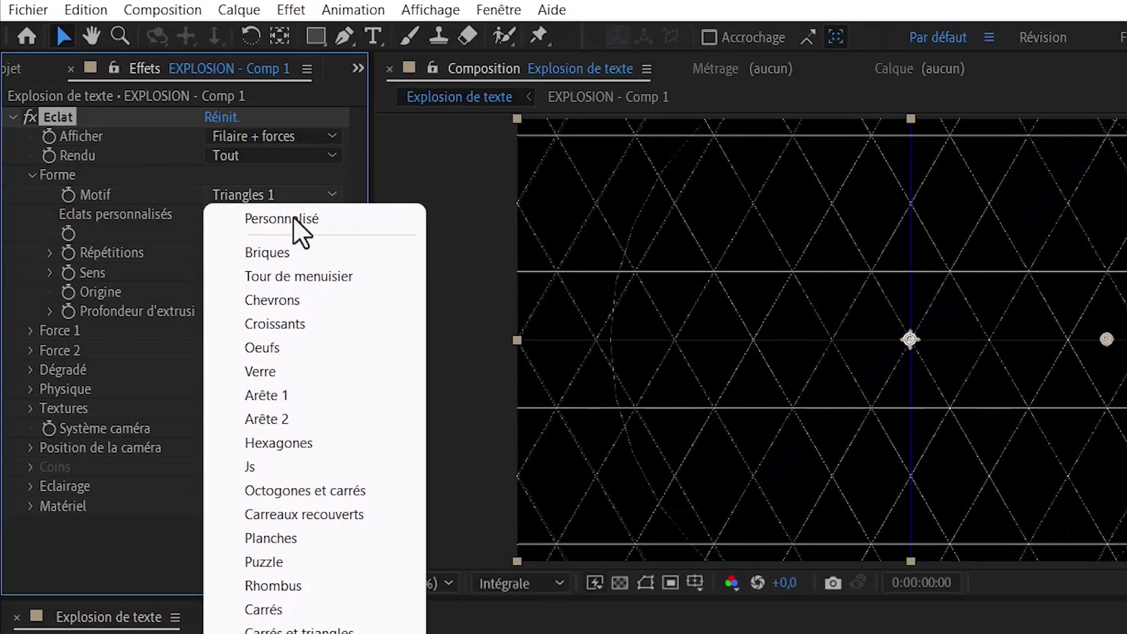
click(288, 563)
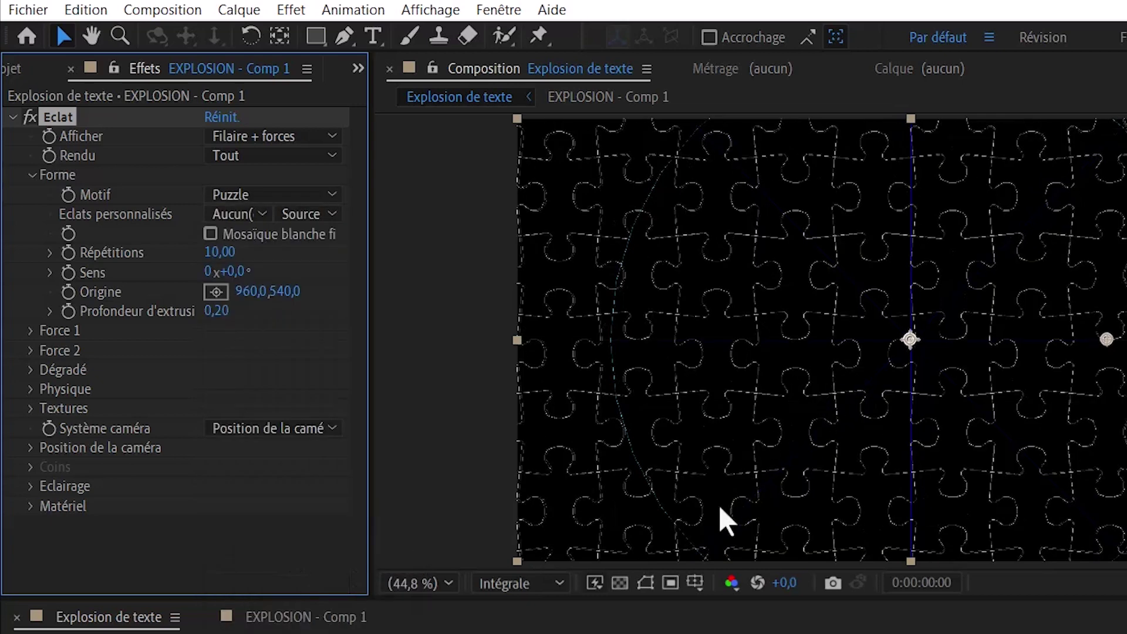
key(space)
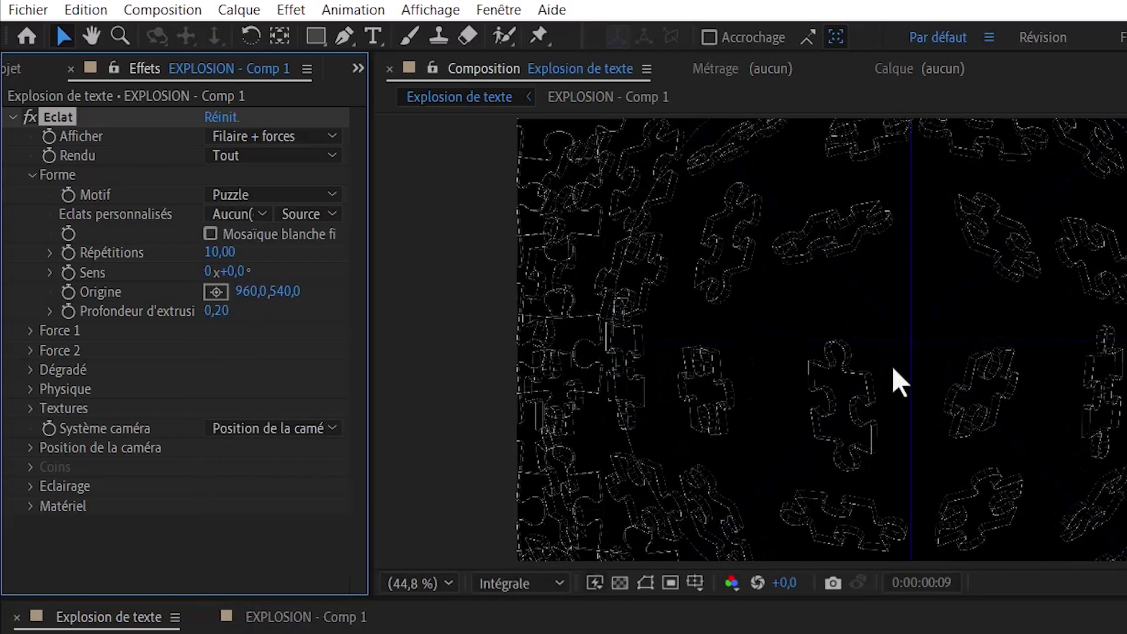
key(space)
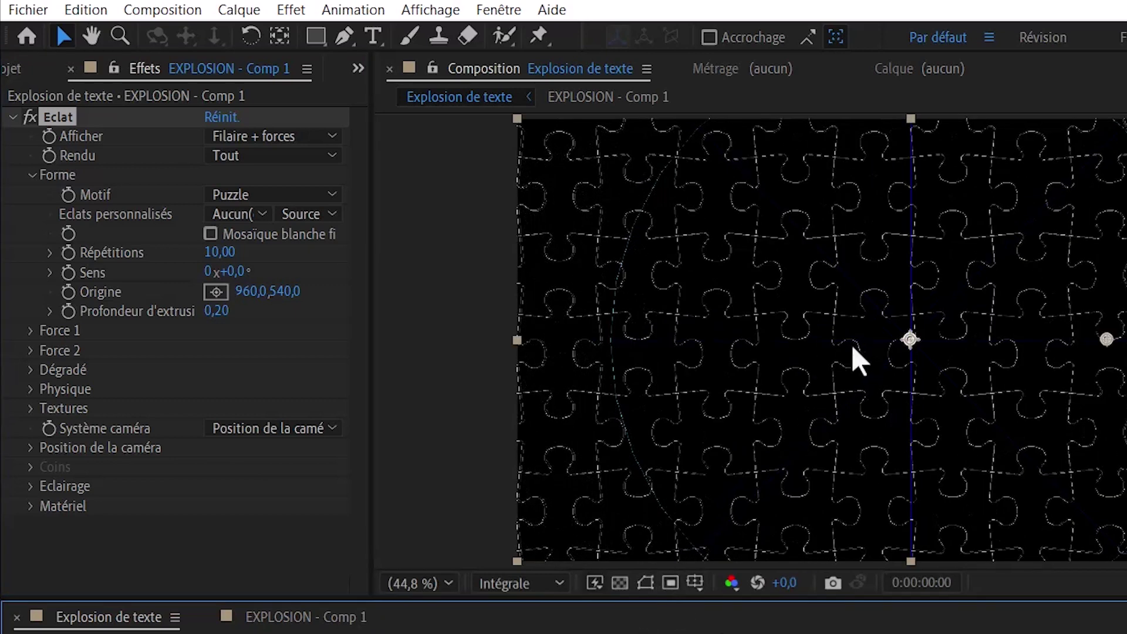
click(313, 192)
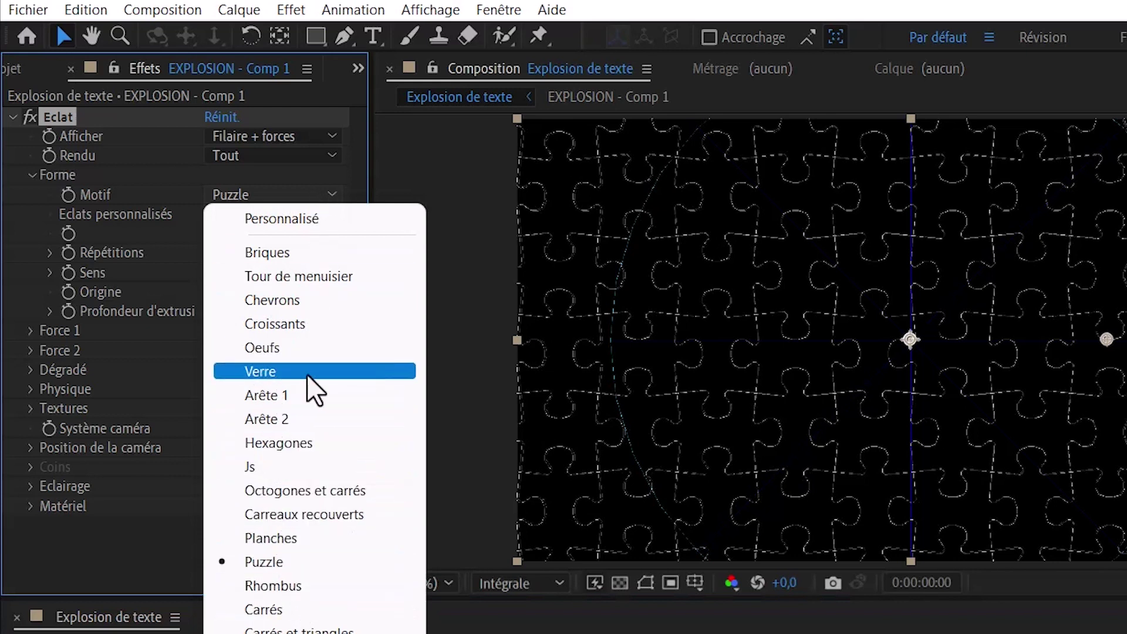
click(265, 375)
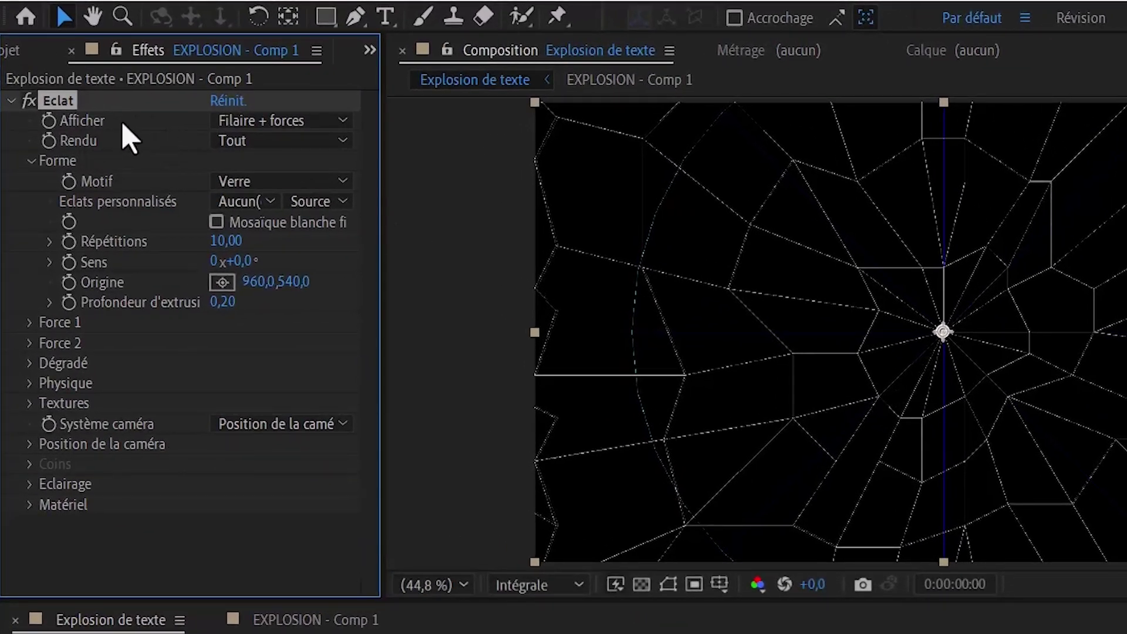
Step: Set Eclat's Afficher mode to Rendu and preview the text shattering
click(308, 121)
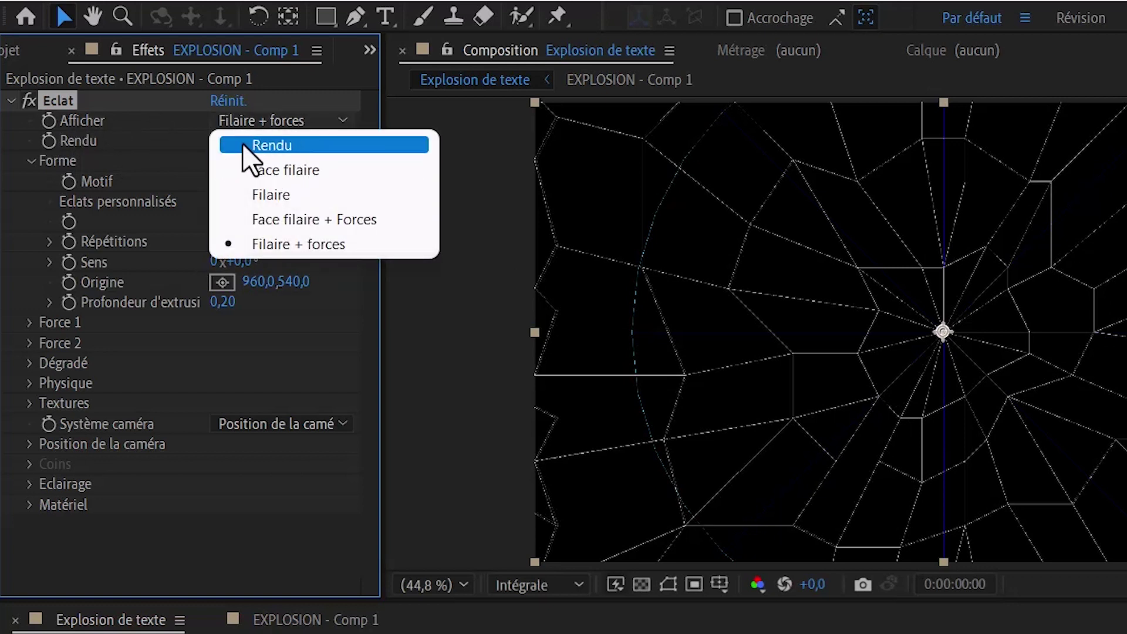
key(Escape)
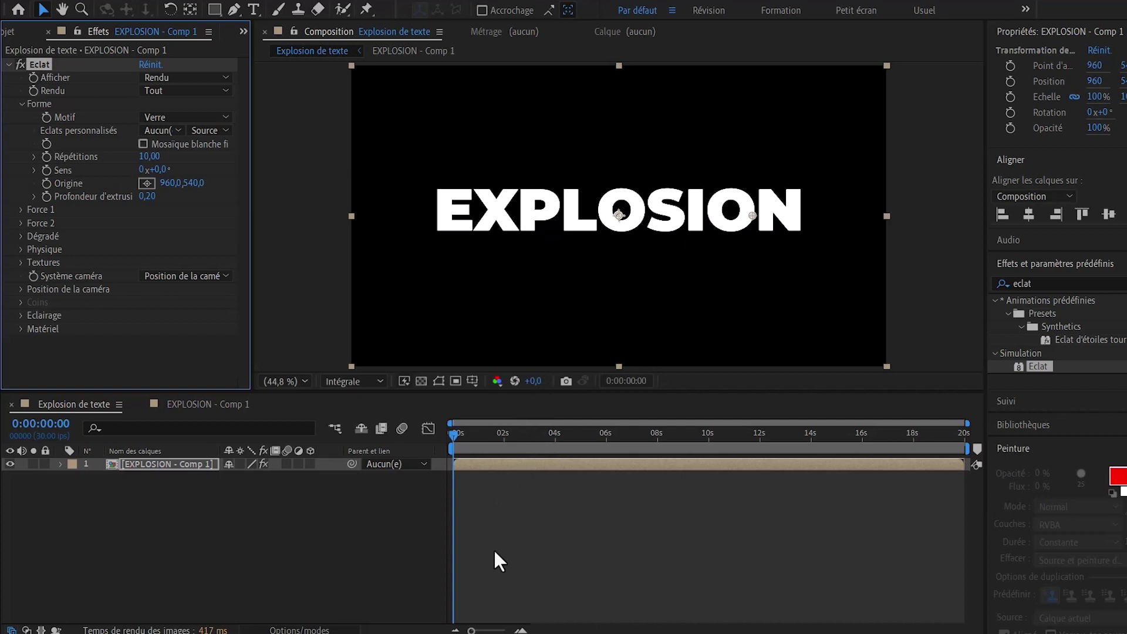
click(495, 549)
key(space)
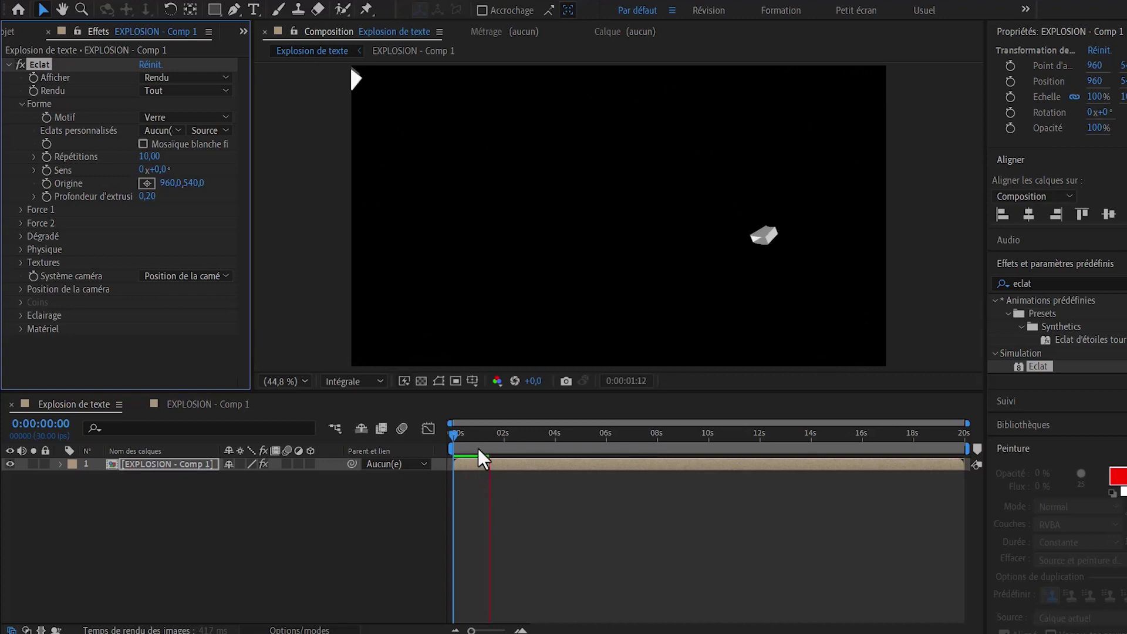
Step: Replay the shatter preview from the start several times
key(space)
drag(462, 438, 441, 446)
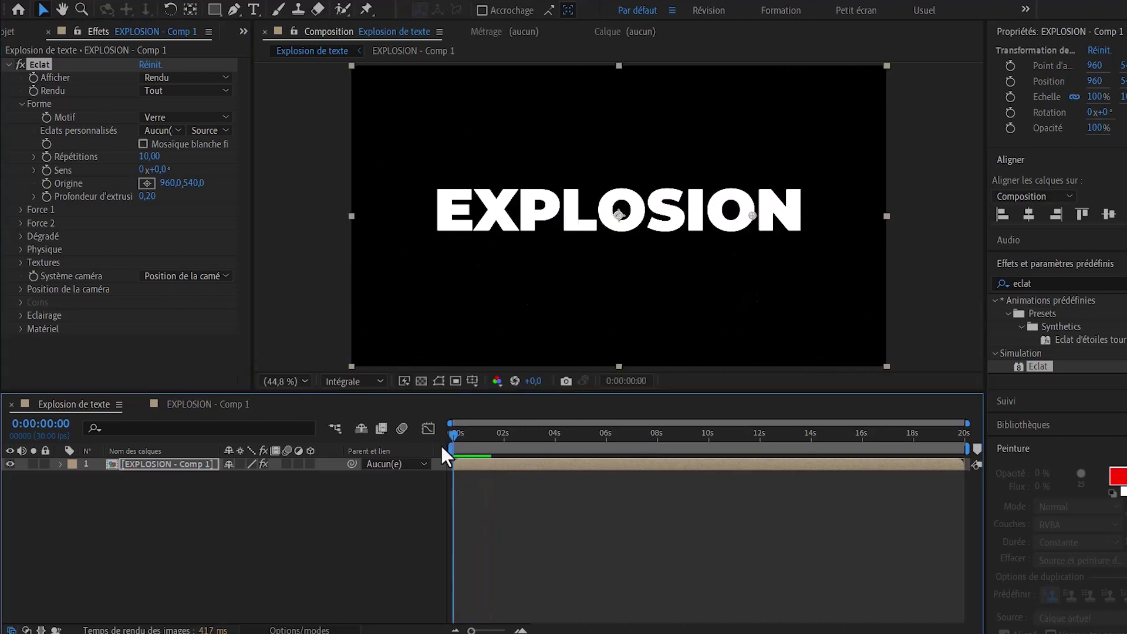
key(space)
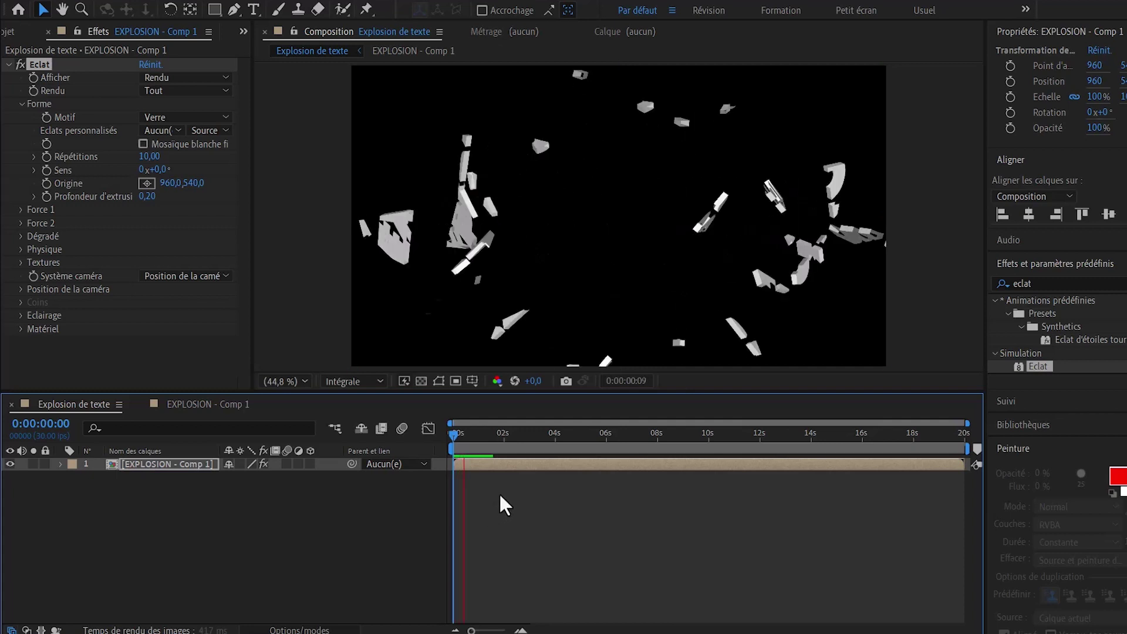
key(space)
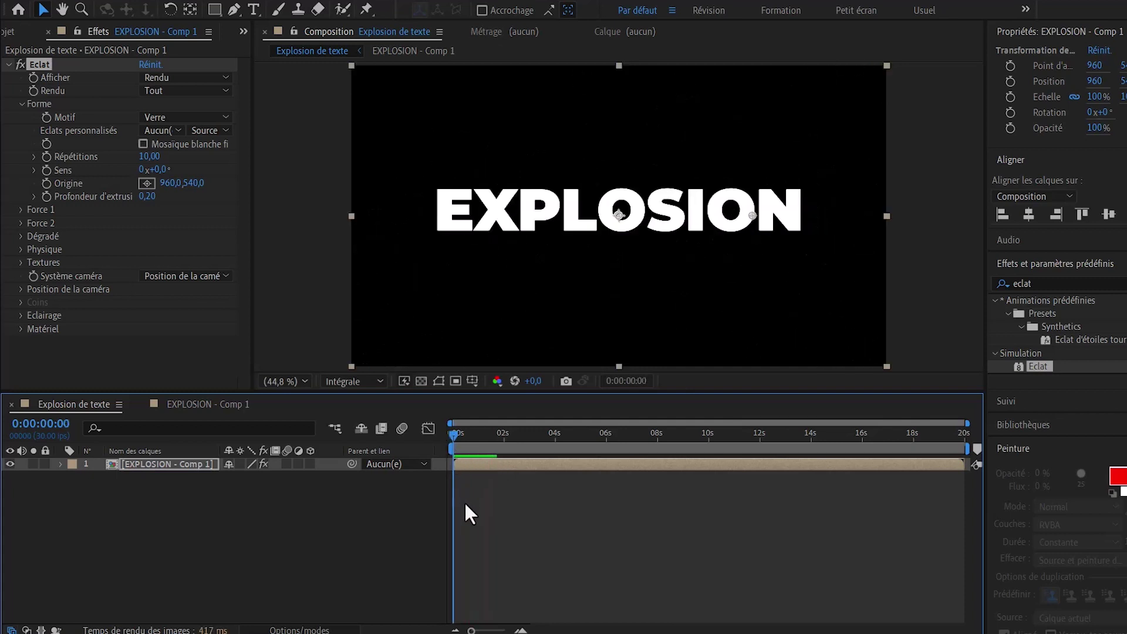
key(space)
click(456, 437)
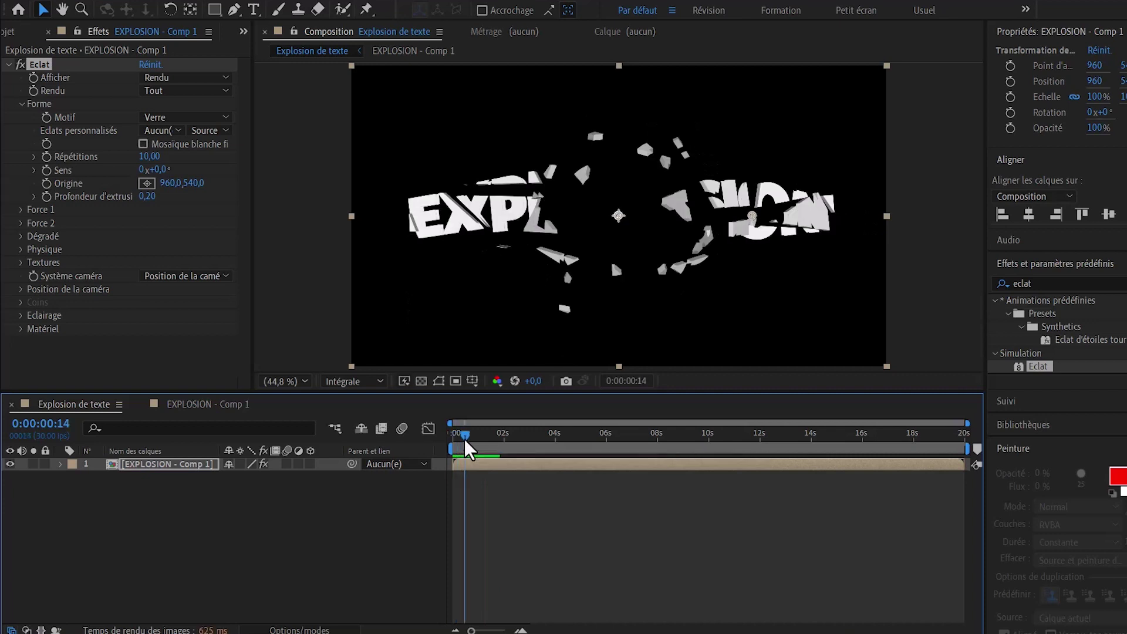
drag(456, 438, 452, 435)
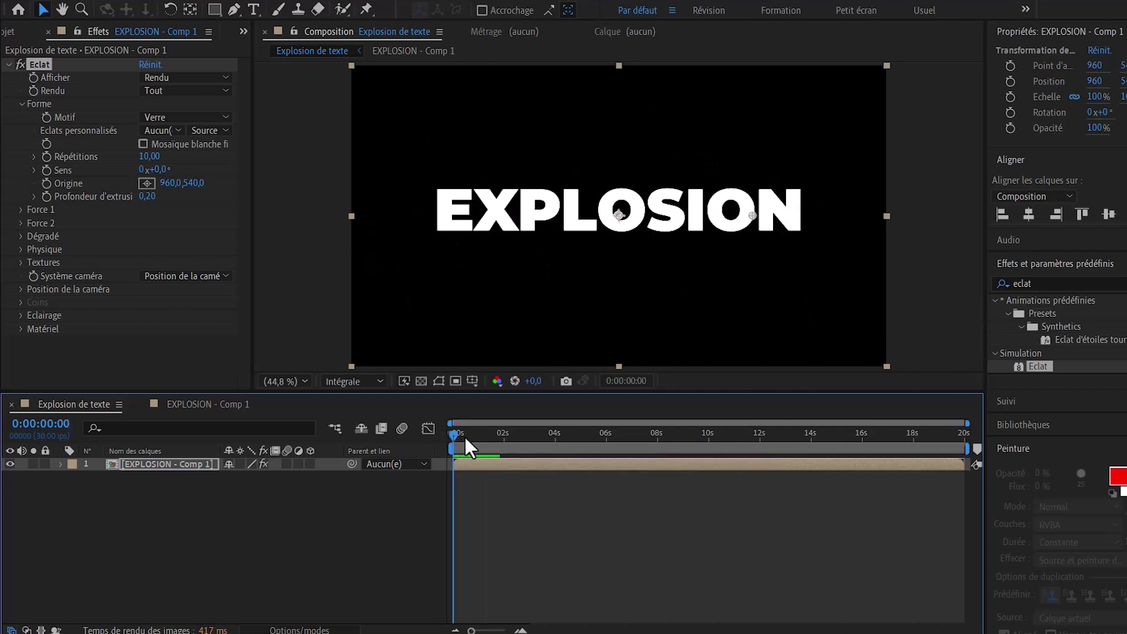
Step: Zoom the timeline in and set the current time to 0:00:00:02
key(space)
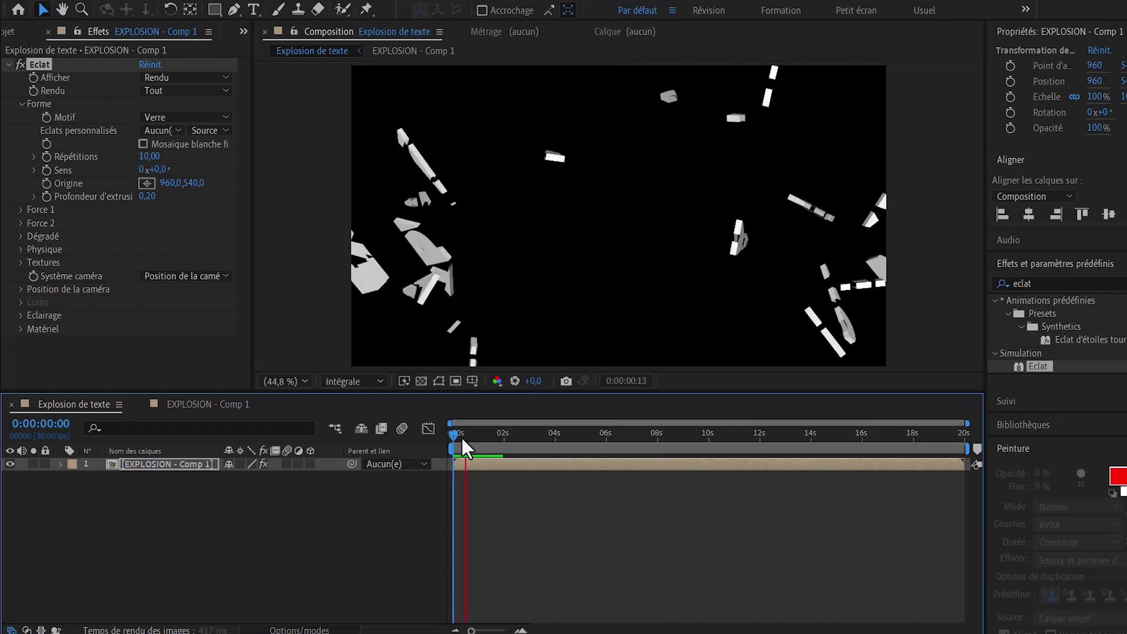
click(461, 438)
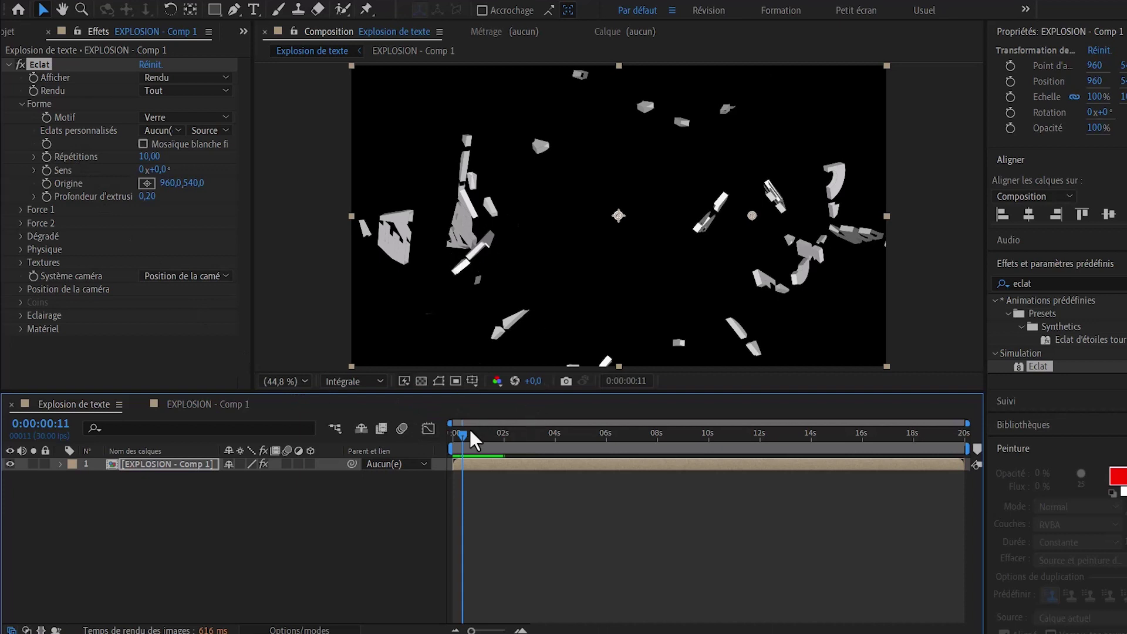
drag(458, 435, 442, 439)
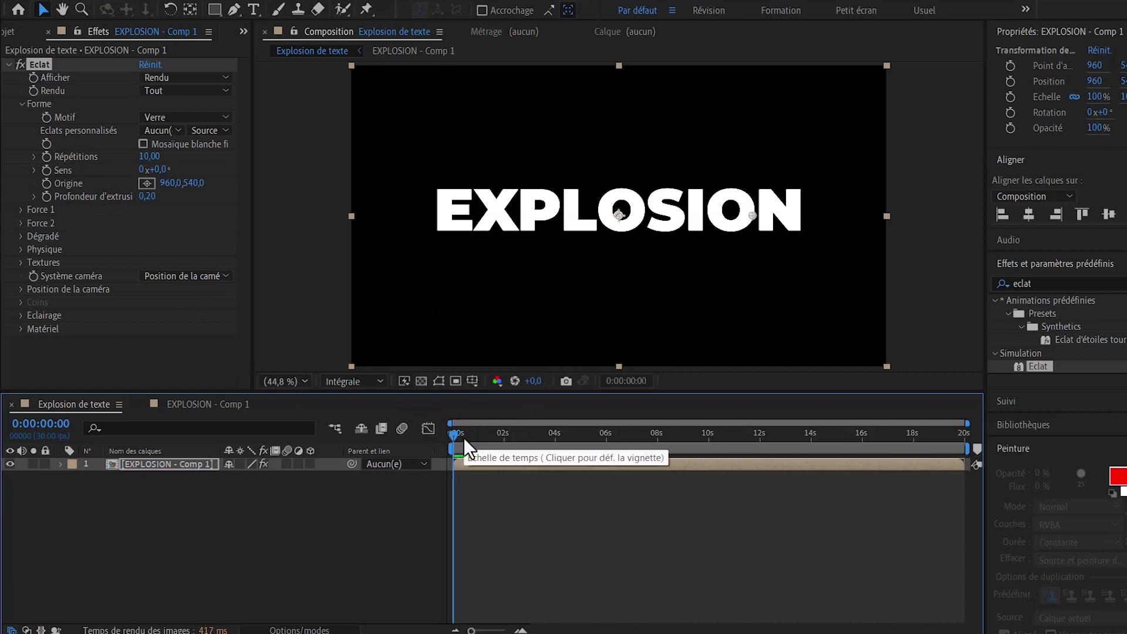
click(463, 438)
drag(462, 437, 461, 437)
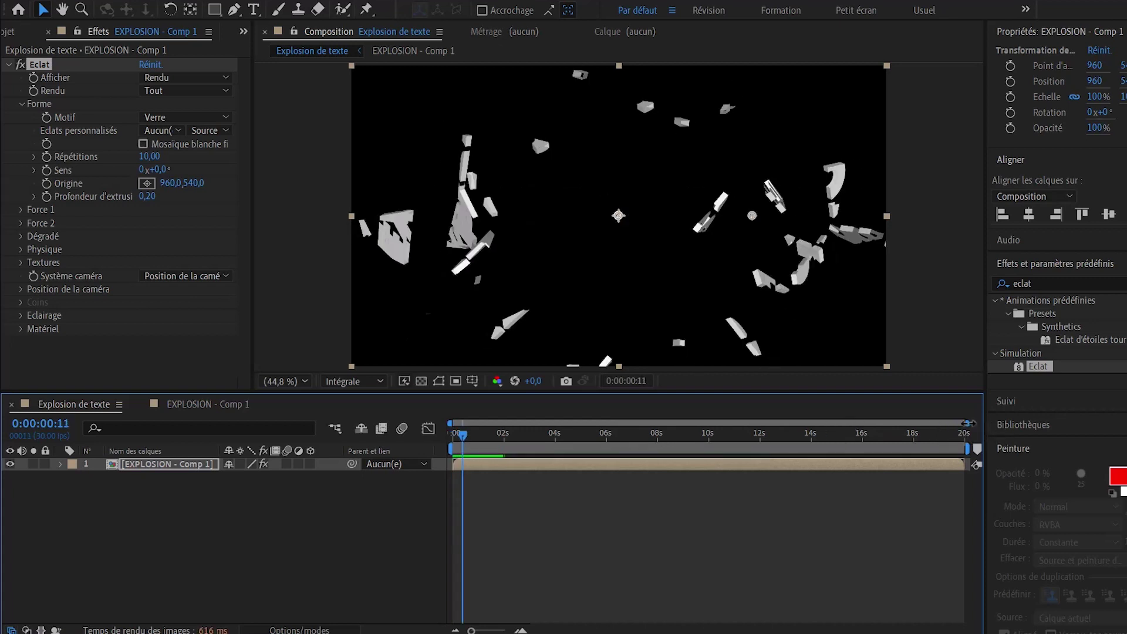
drag(967, 423, 581, 423)
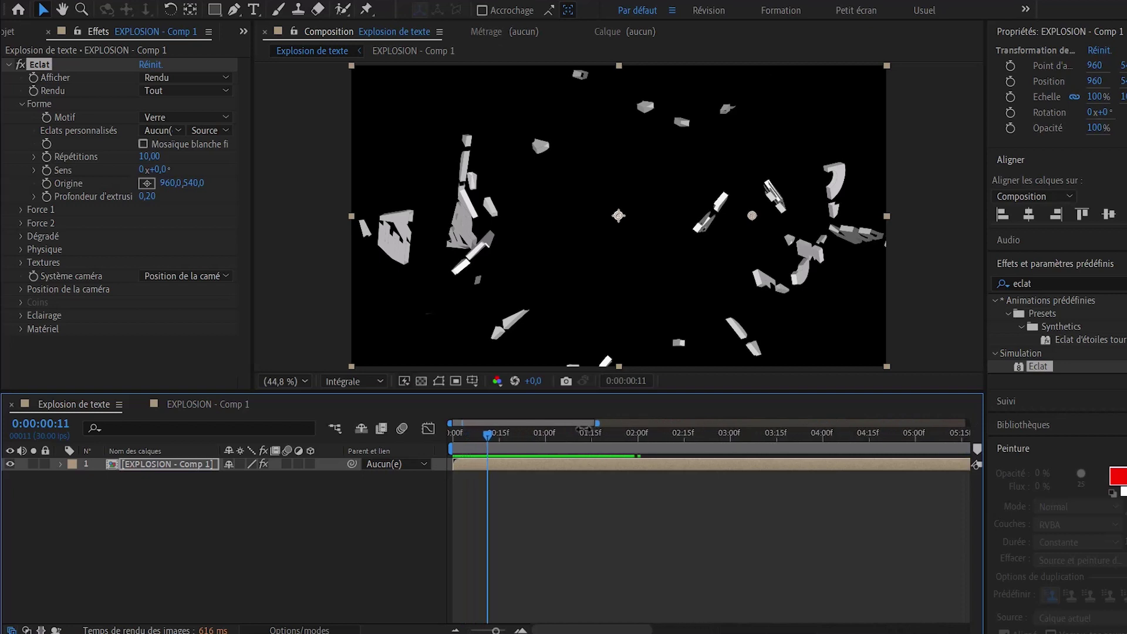
drag(480, 435, 464, 436)
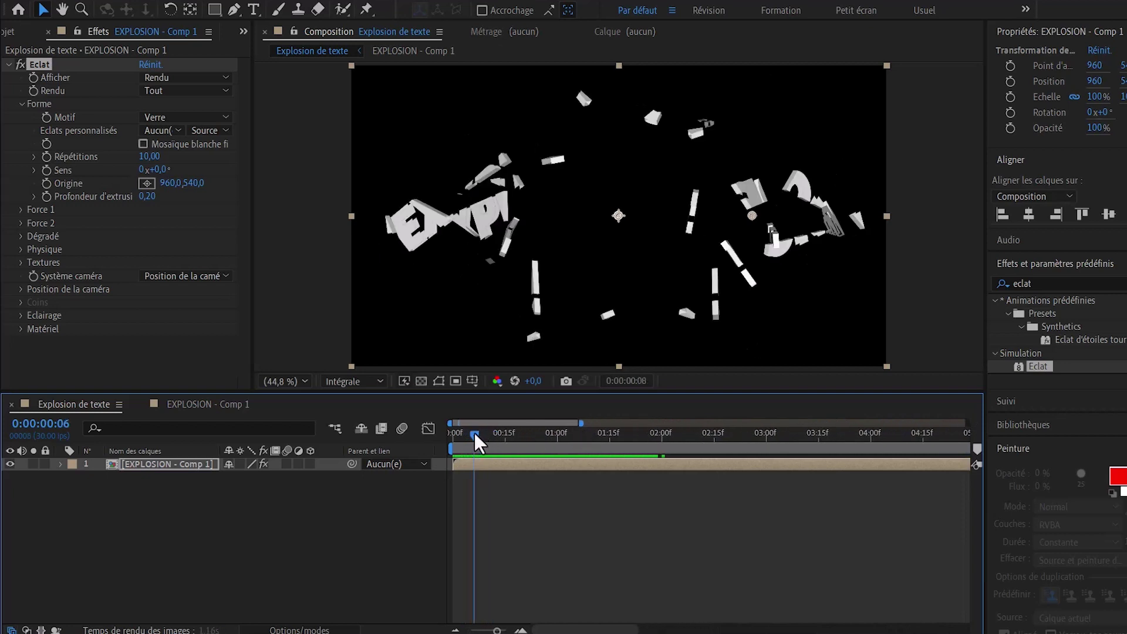
click(460, 436)
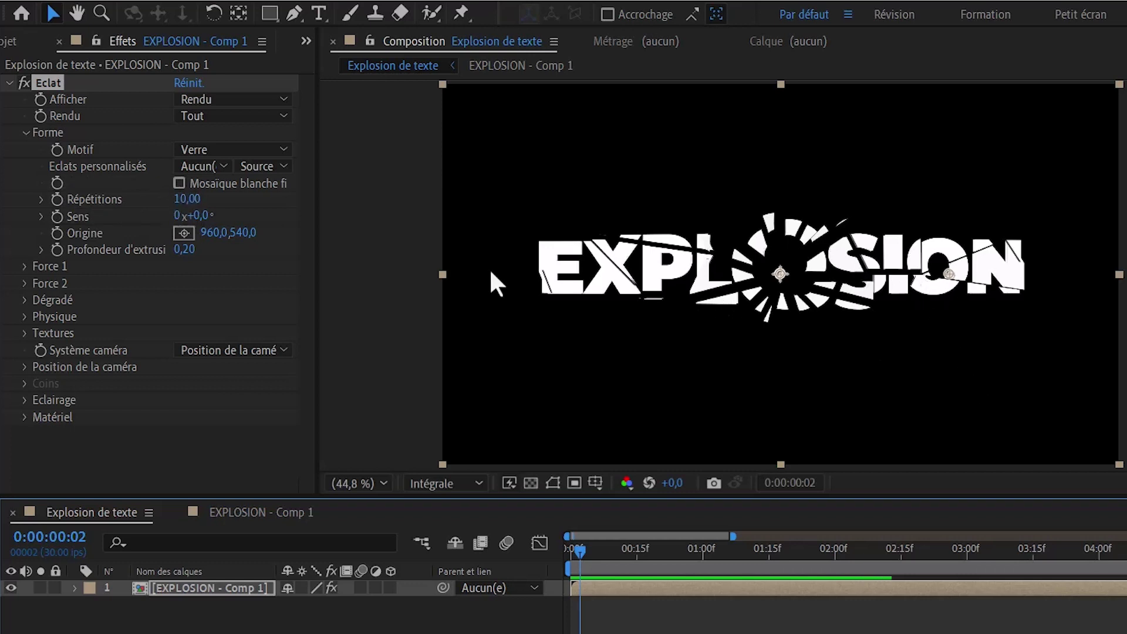
Step: Set Eclat Répétitions to 21, Sens to 39° and Origine X to 645
drag(187, 199, 293, 198)
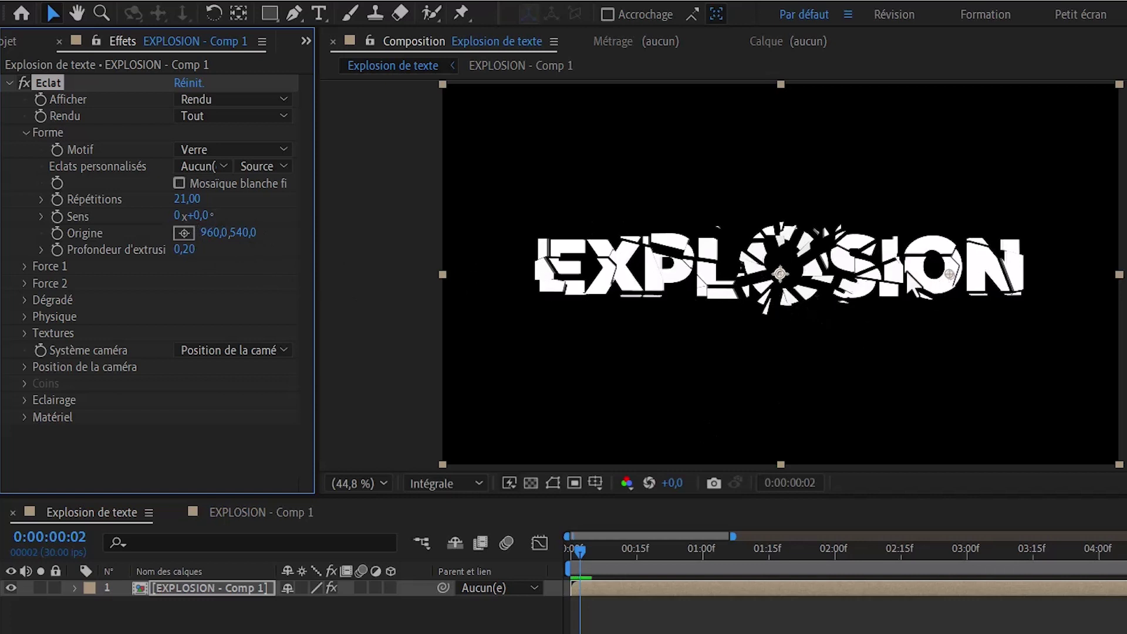
drag(203, 216, 258, 216)
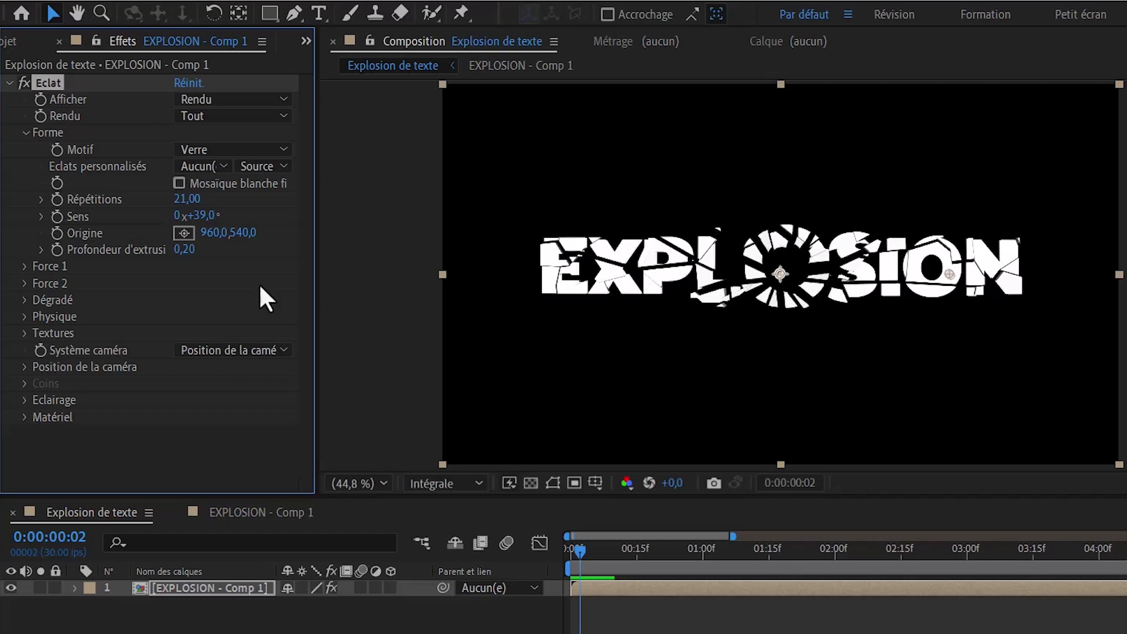
mouse_move(222, 233)
mouse_down()
mouse_move(25, 268)
mouse_move(3, 336)
mouse_up()
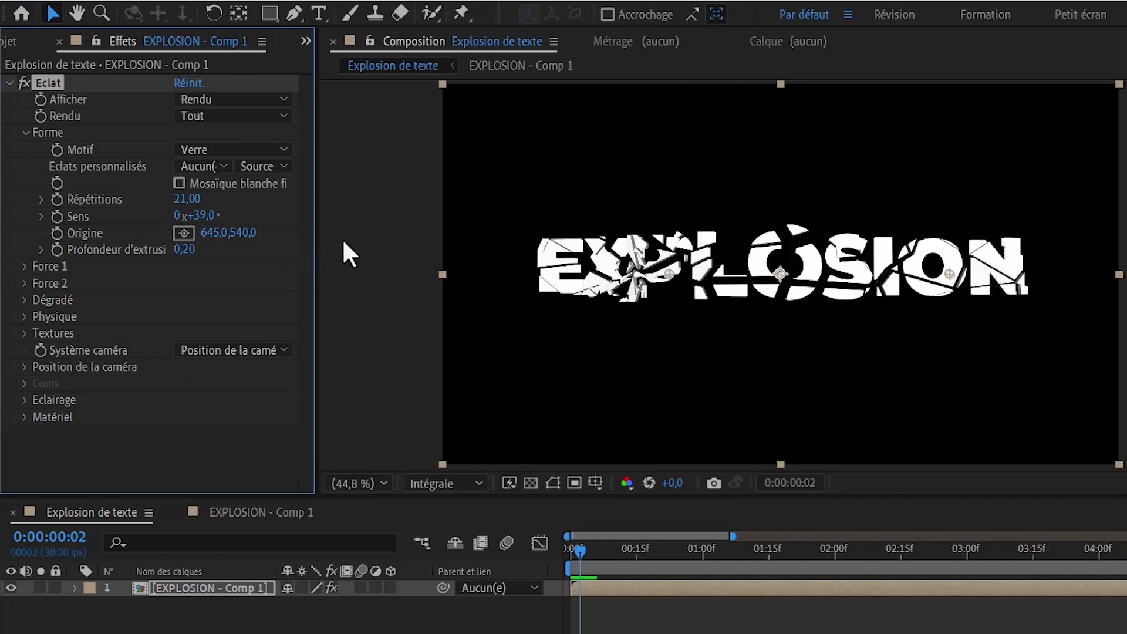
Step: Restore the shatter origin to 960,540 and, after testing other depths, set extrusion depth to 1,30
key(ctrl+z)
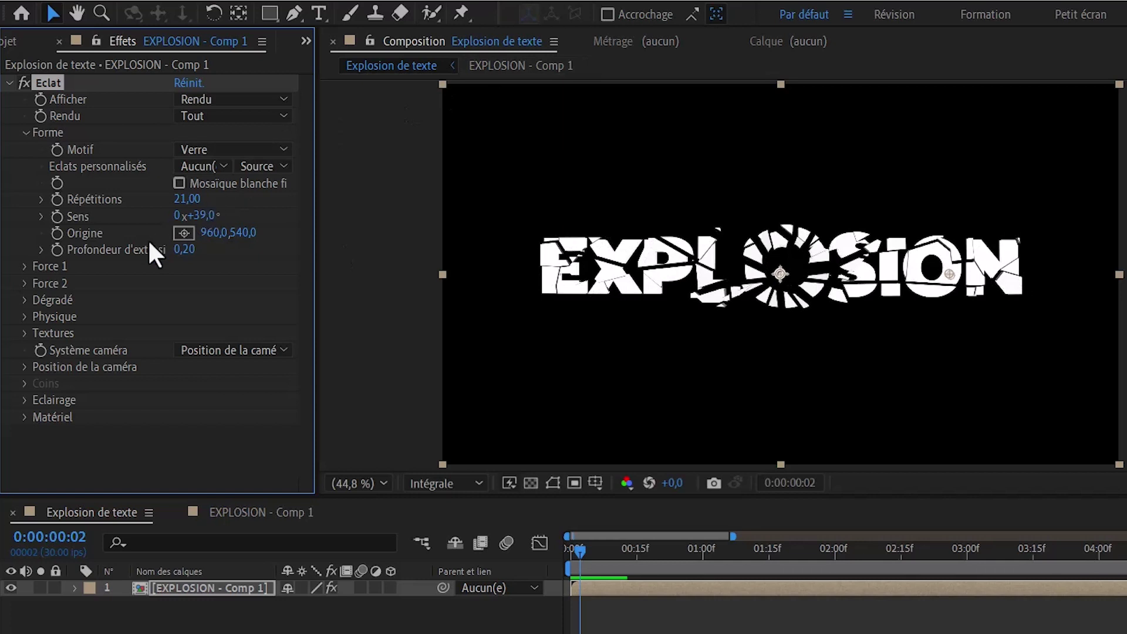
click(40, 250)
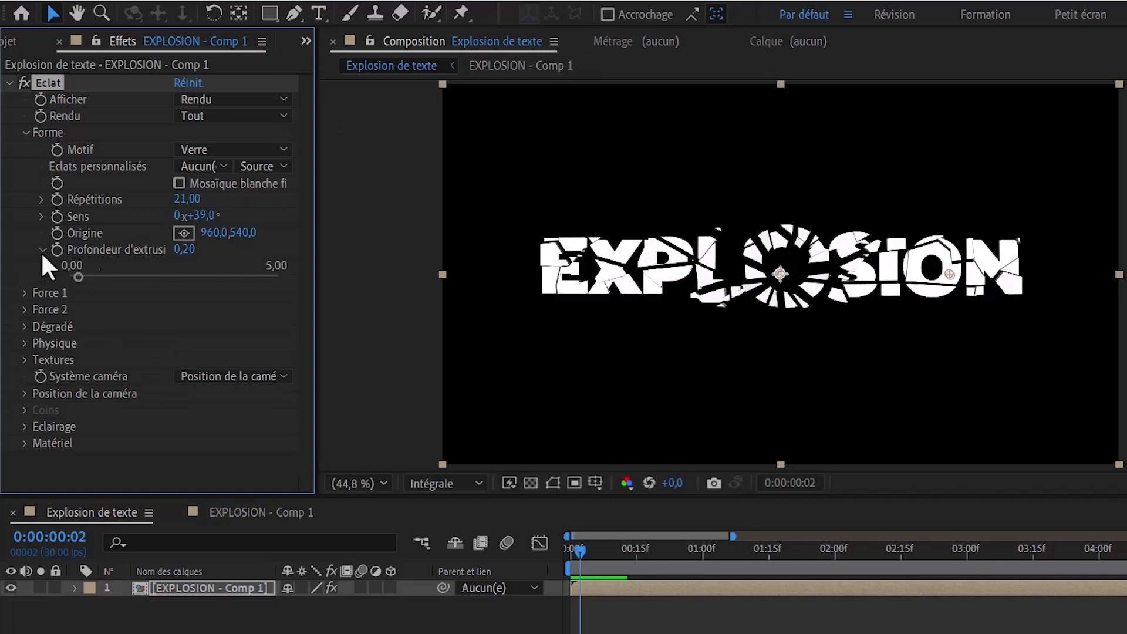
click(112, 277)
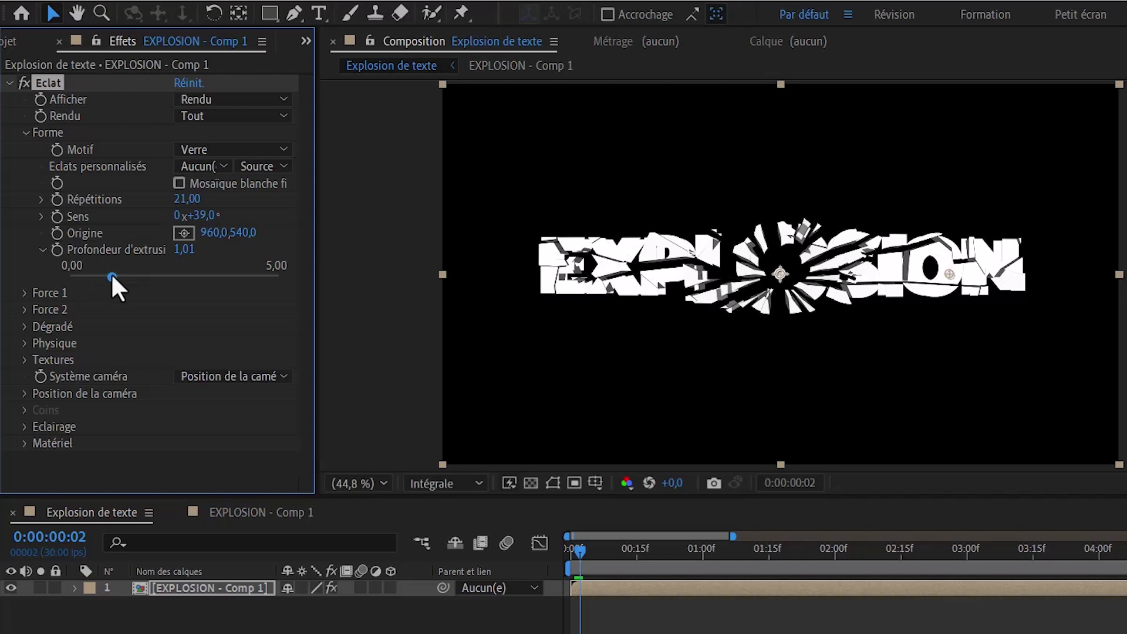
key(ctrl+z)
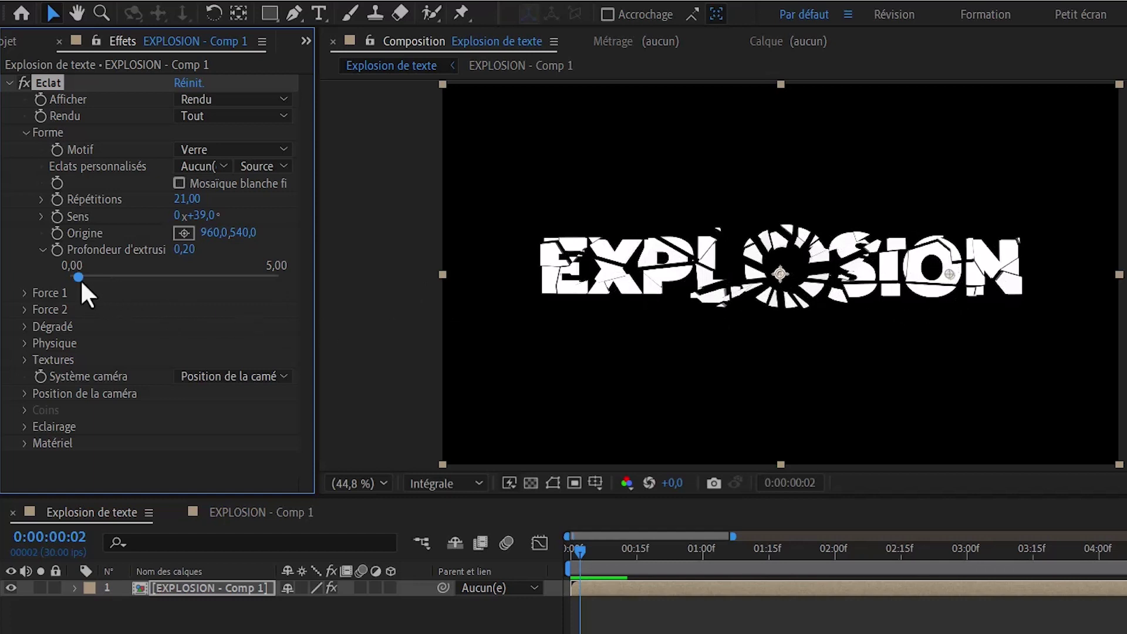
drag(77, 279, 33, 281)
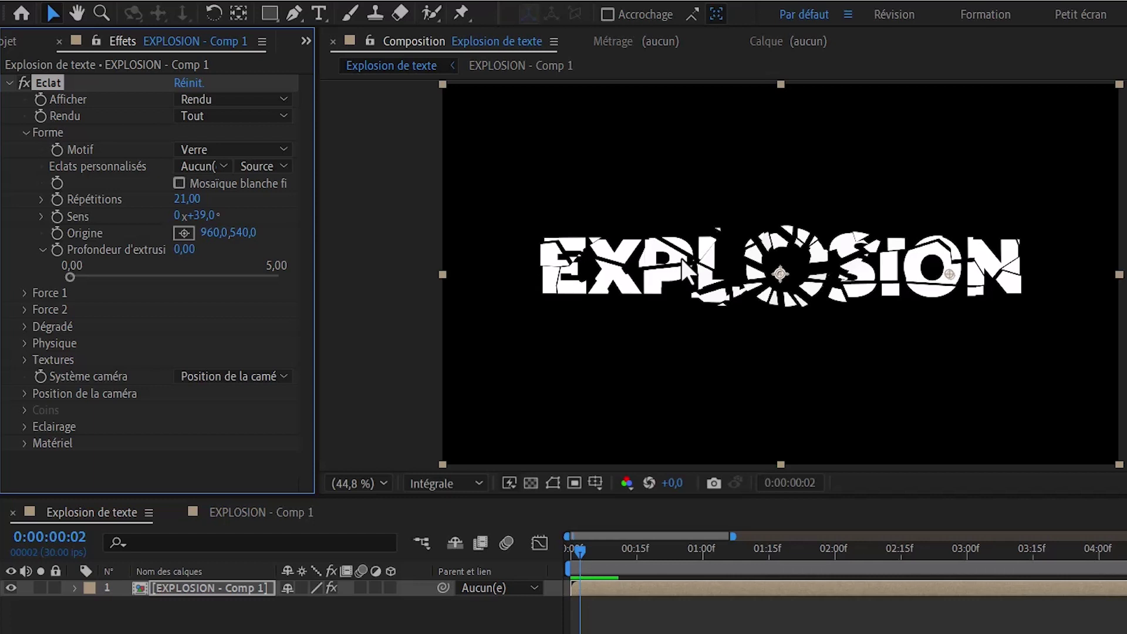
click(124, 276)
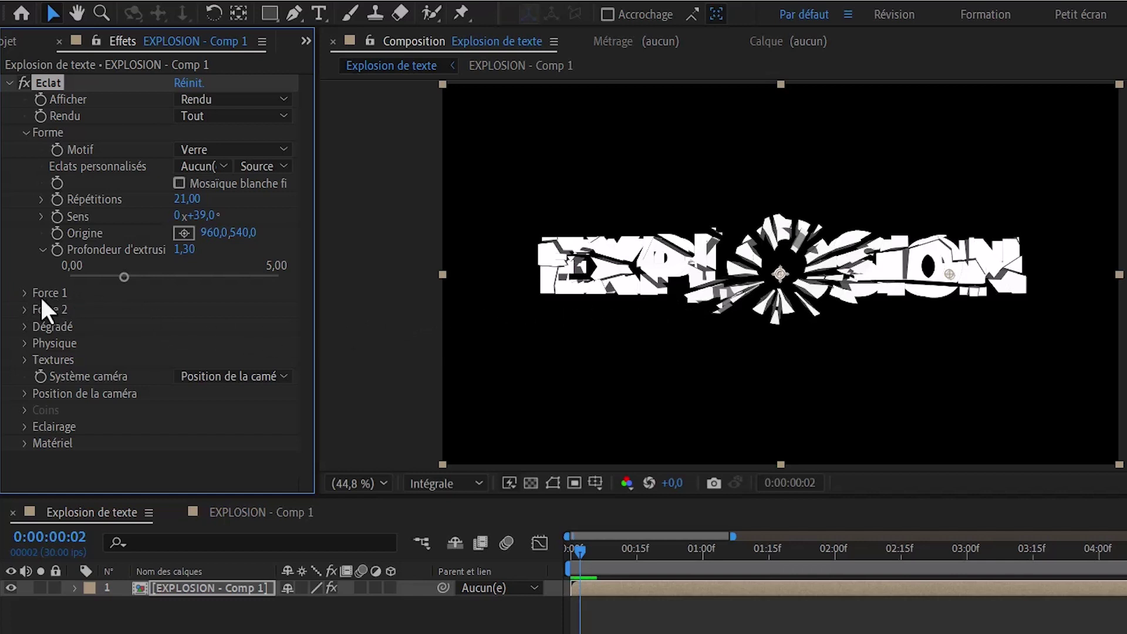
Step: Enter an extrusion depth of 0,20 and scrub the Force 1 radius (Rayon) down to 0,11
click(24, 292)
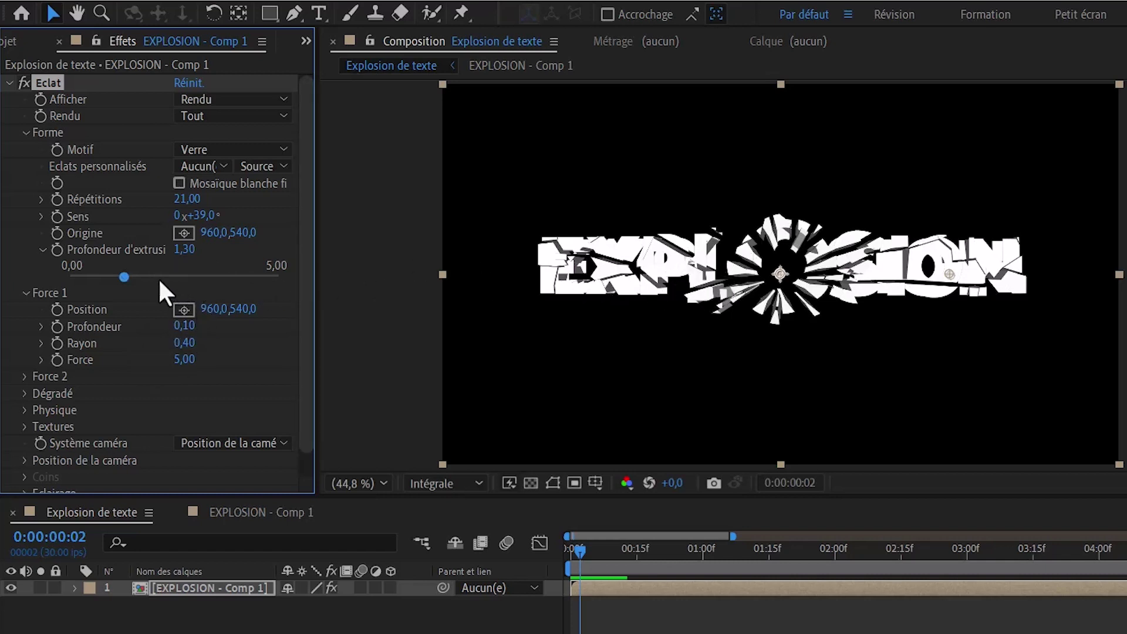
drag(89, 276, 77, 276)
click(186, 249)
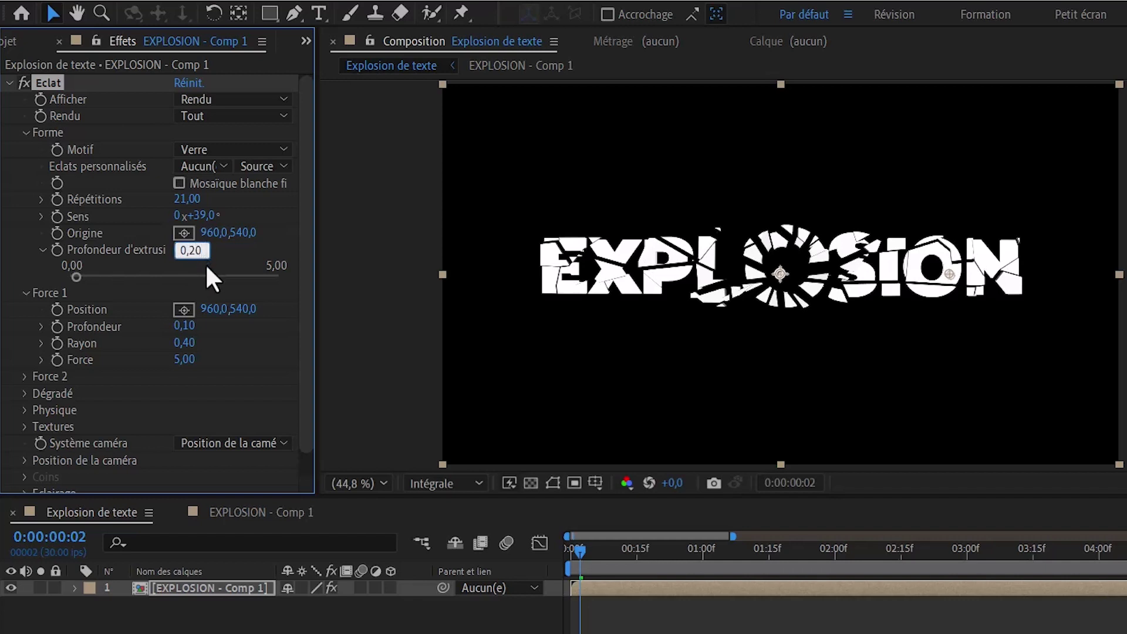
key(Return)
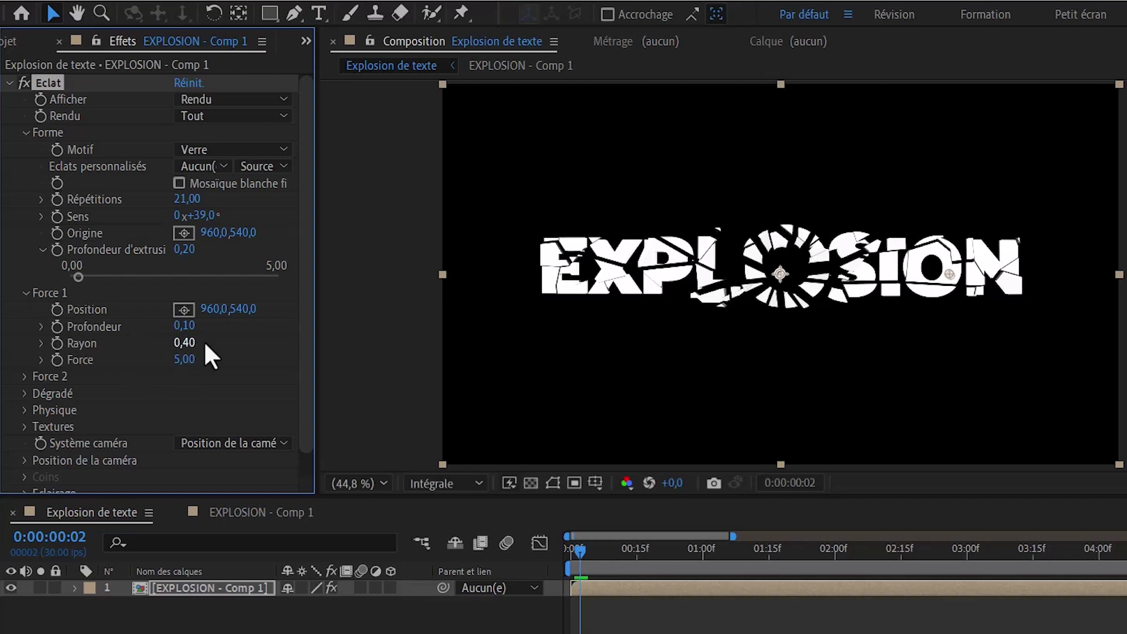
drag(205, 345, 129, 342)
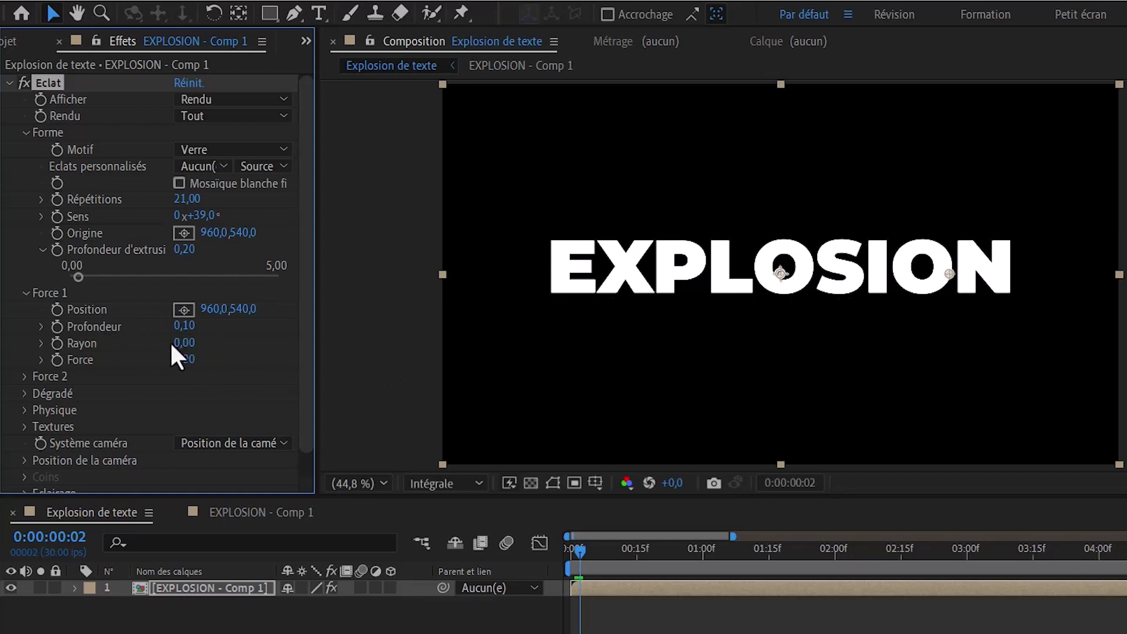
drag(179, 343, 177, 355)
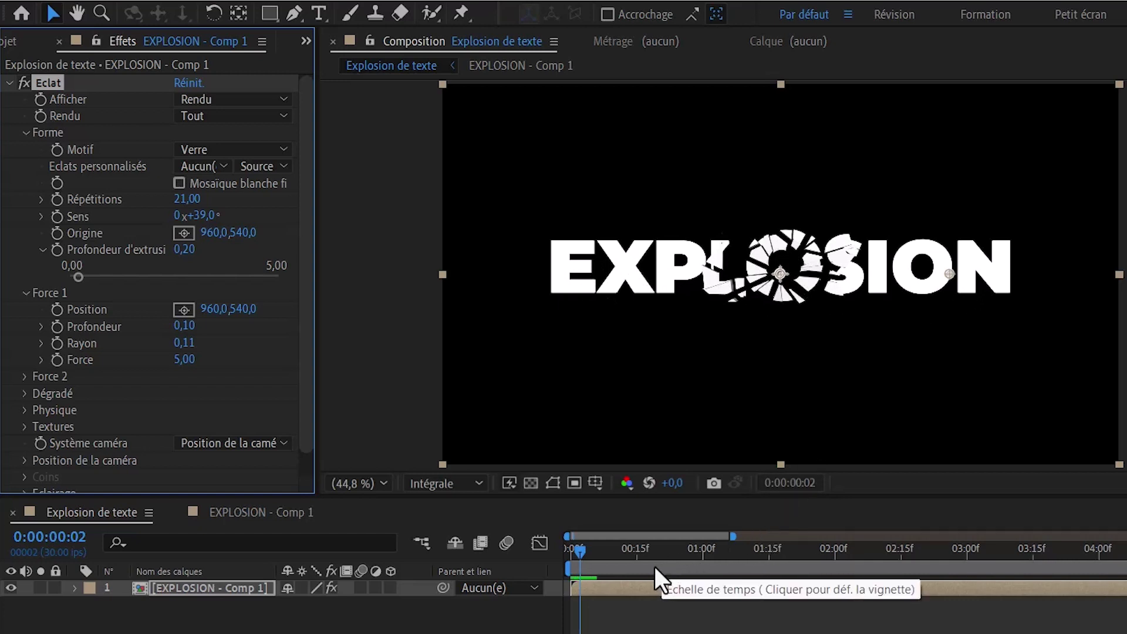
Step: Preview the shatter from frame 0 and stop at frame 4 to inspect the small central burst
key(space)
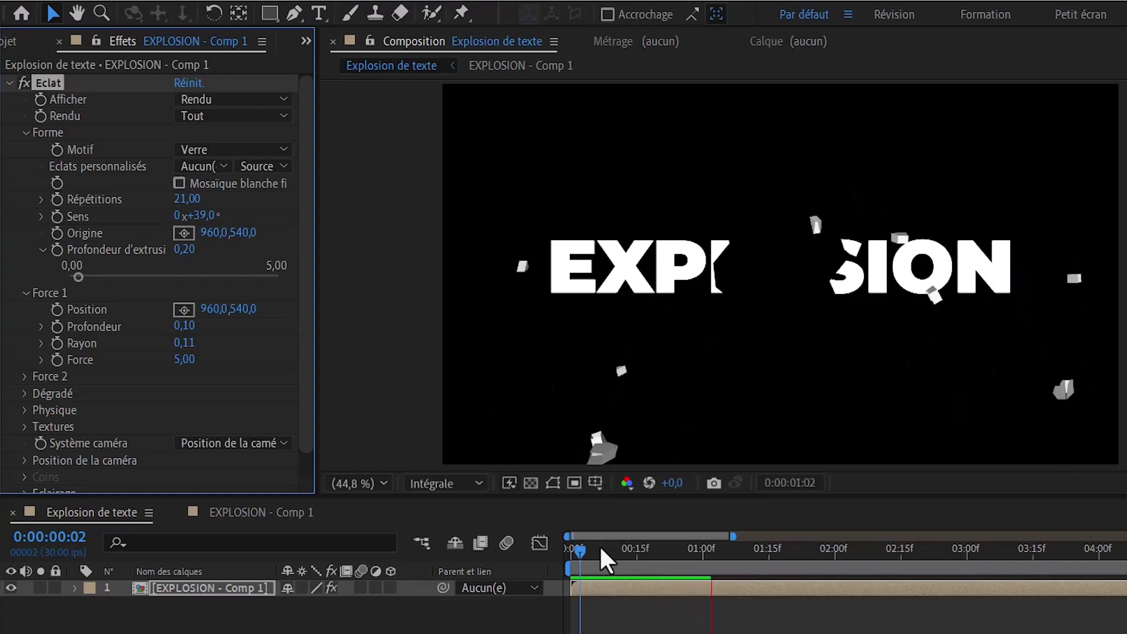
drag(583, 545, 572, 550)
click(572, 548)
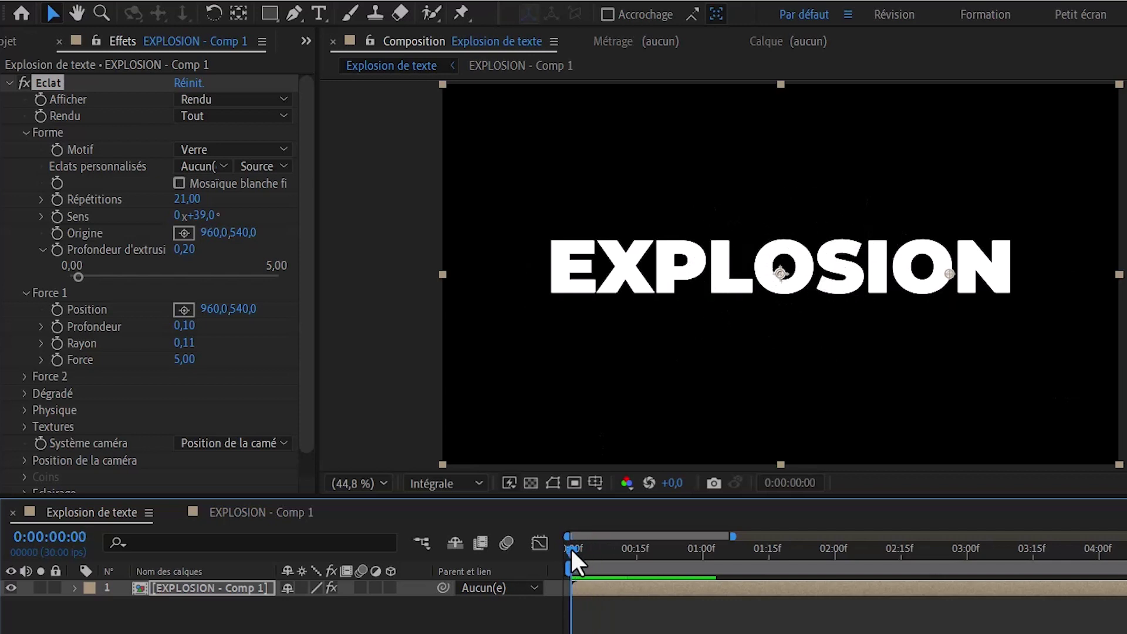
key(space)
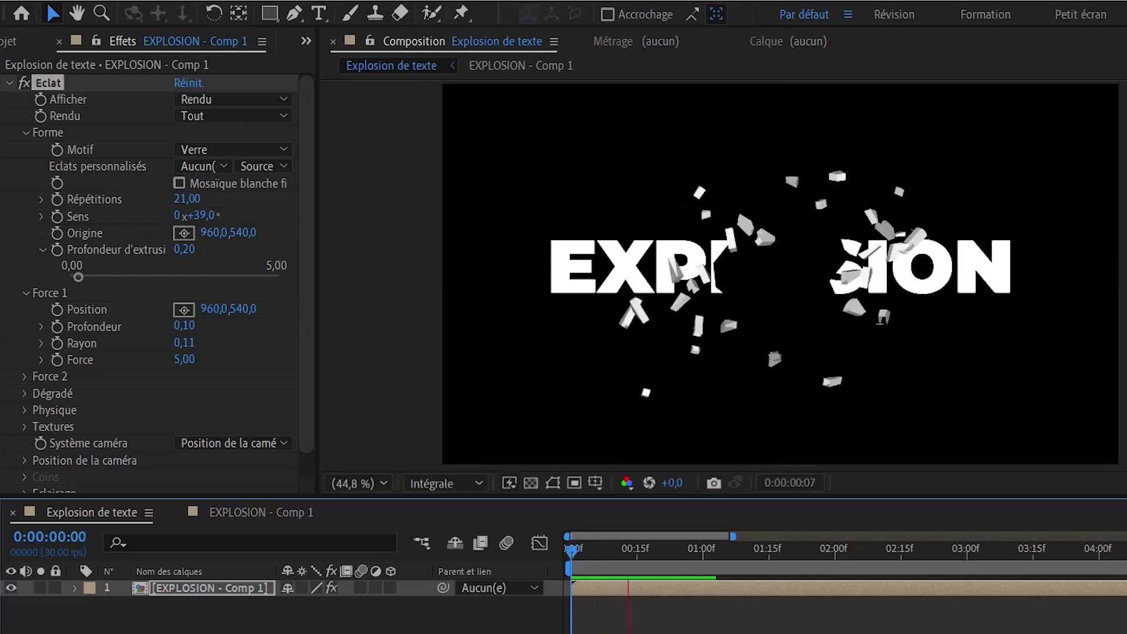
click(589, 550)
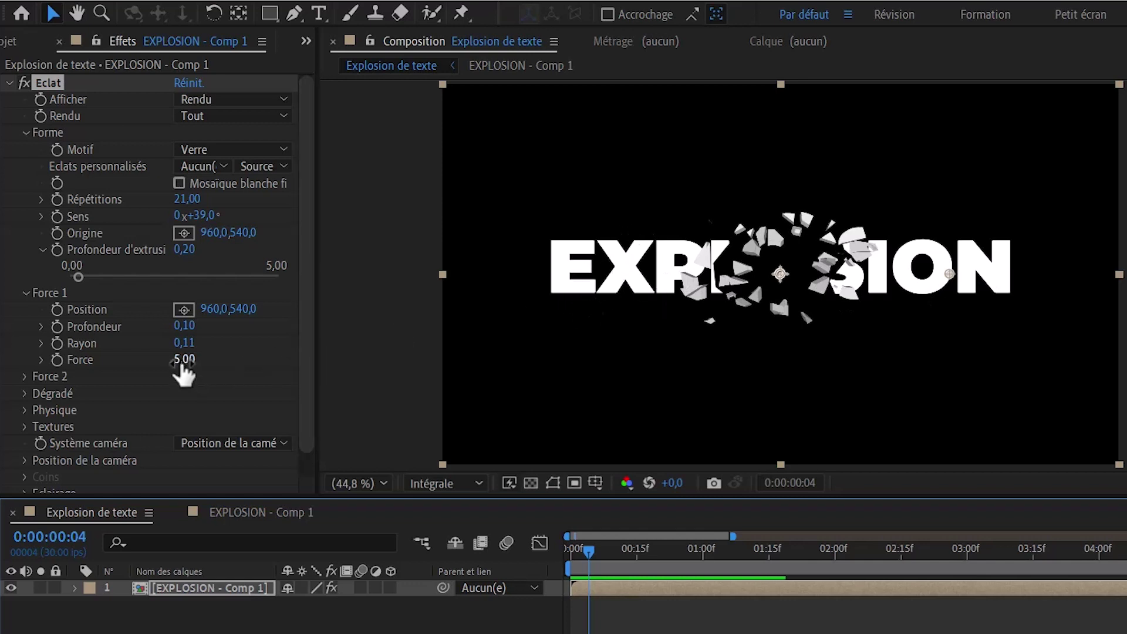
click(185, 345)
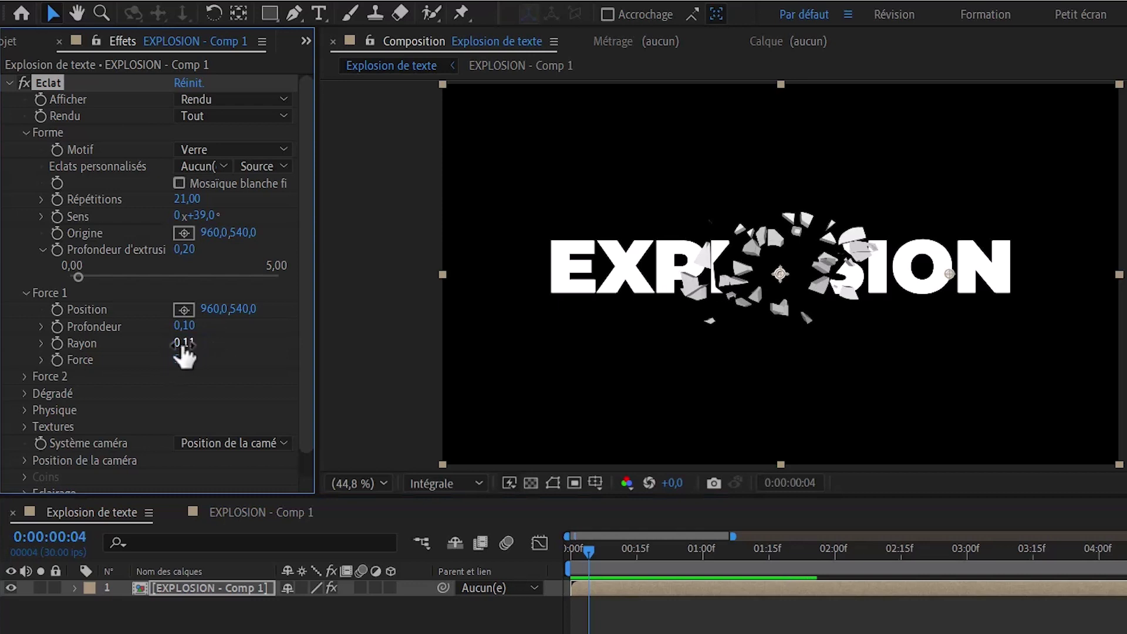
Step: Try Force 1 radius values from 0,48 down to 0,20, and lower the force to 11,50
drag(183, 345, 218, 346)
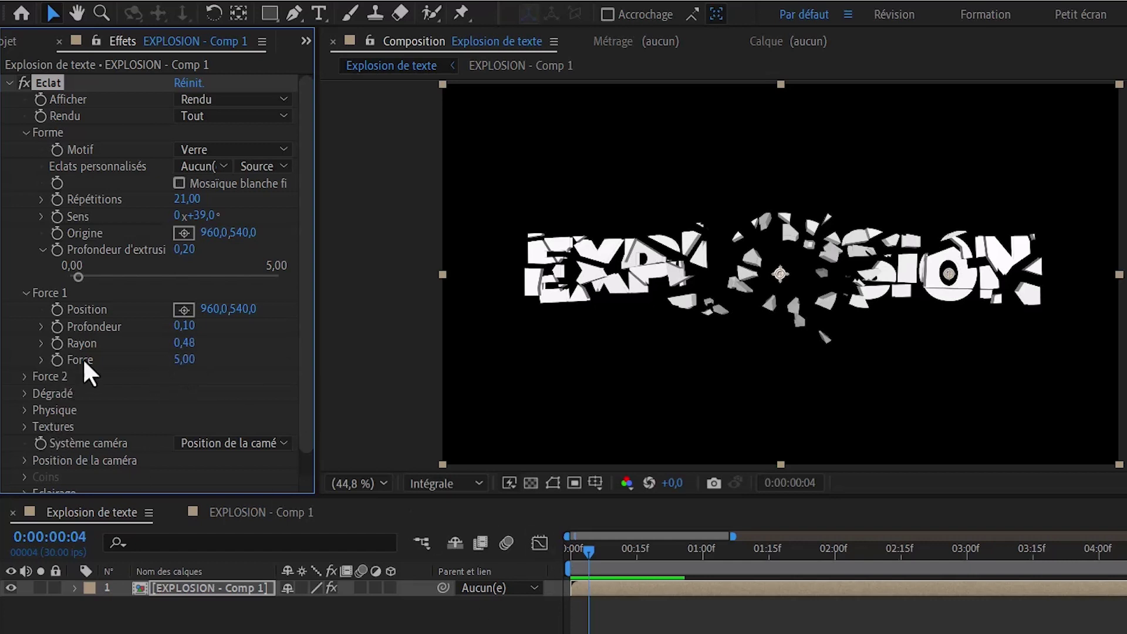
drag(183, 343, 176, 361)
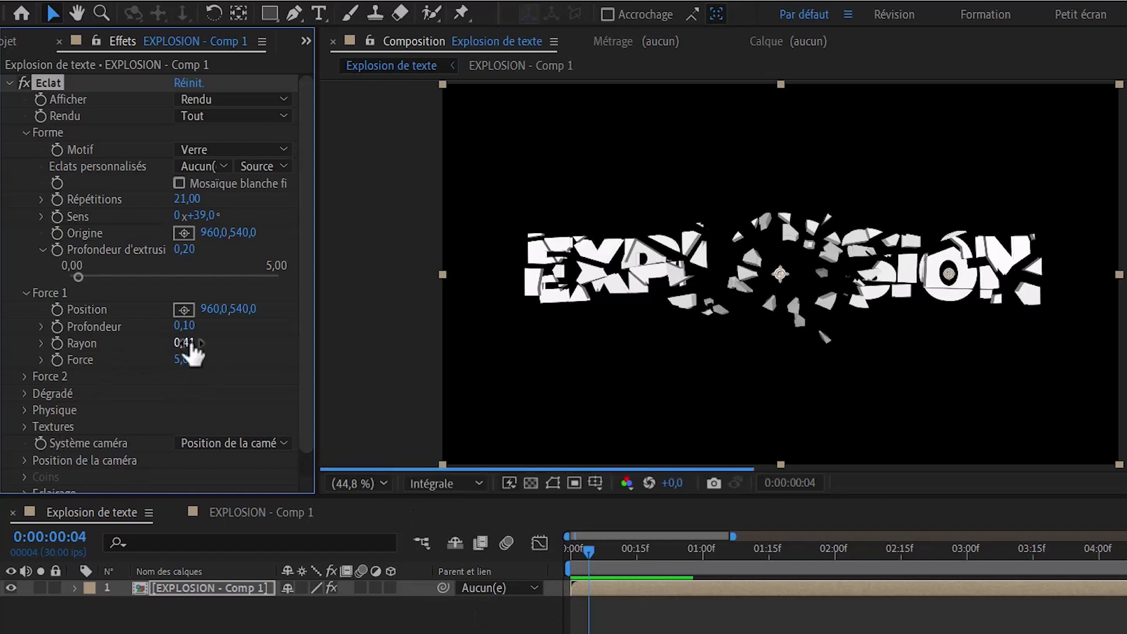
click(178, 343)
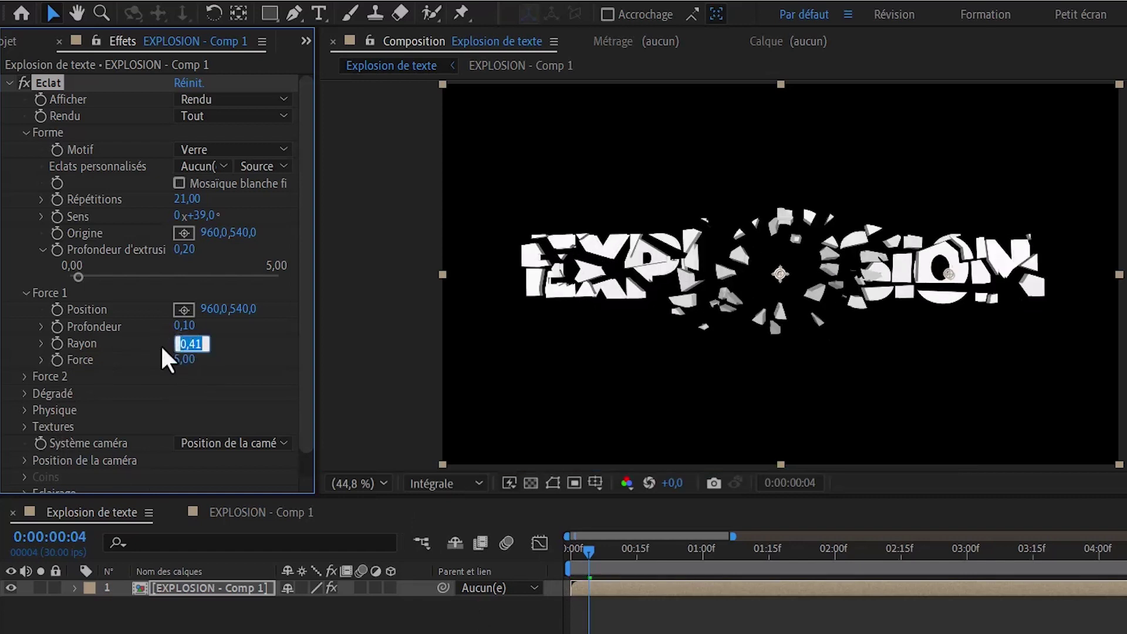
key(Return)
drag(189, 348, 187, 351)
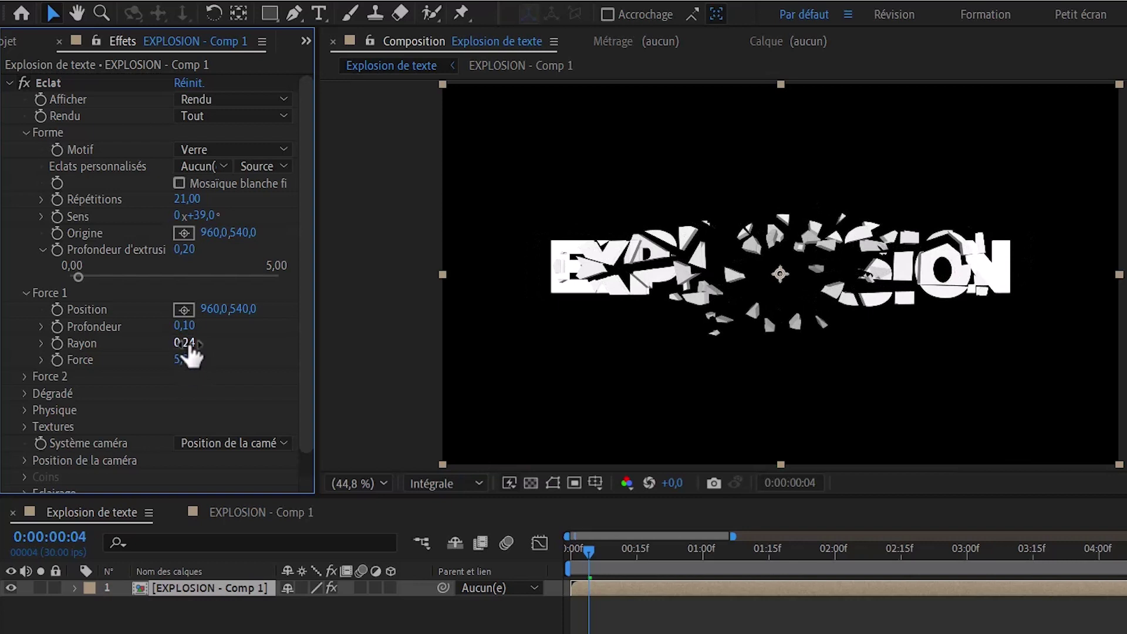
mouse_move(182, 342)
mouse_down()
mouse_move(185, 365)
mouse_move(189, 351)
mouse_up()
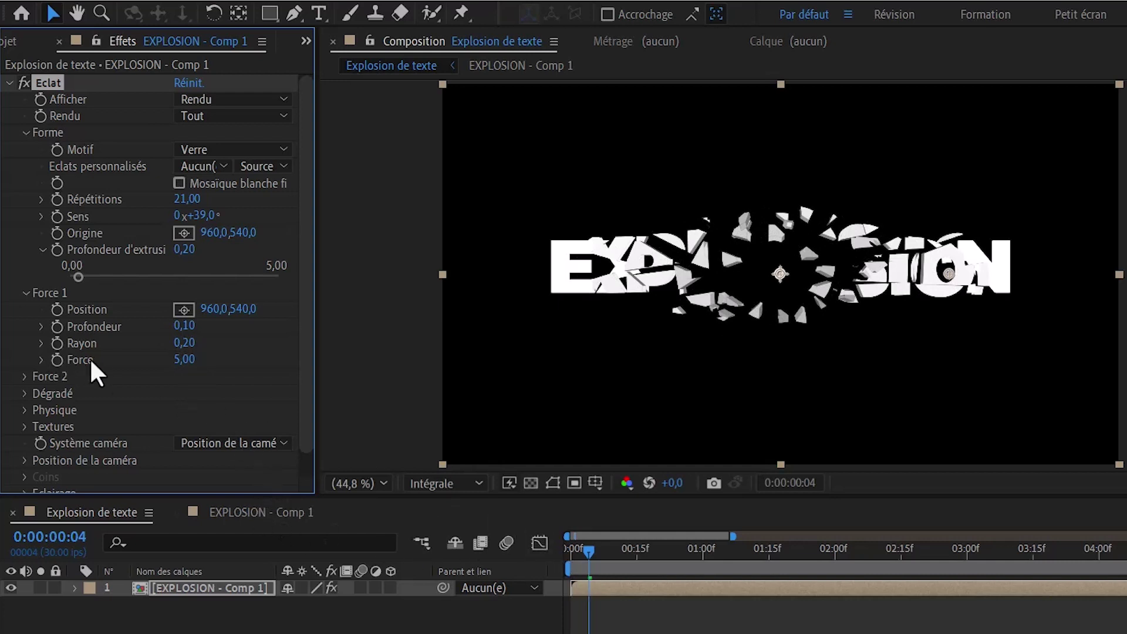
drag(182, 359, 251, 374)
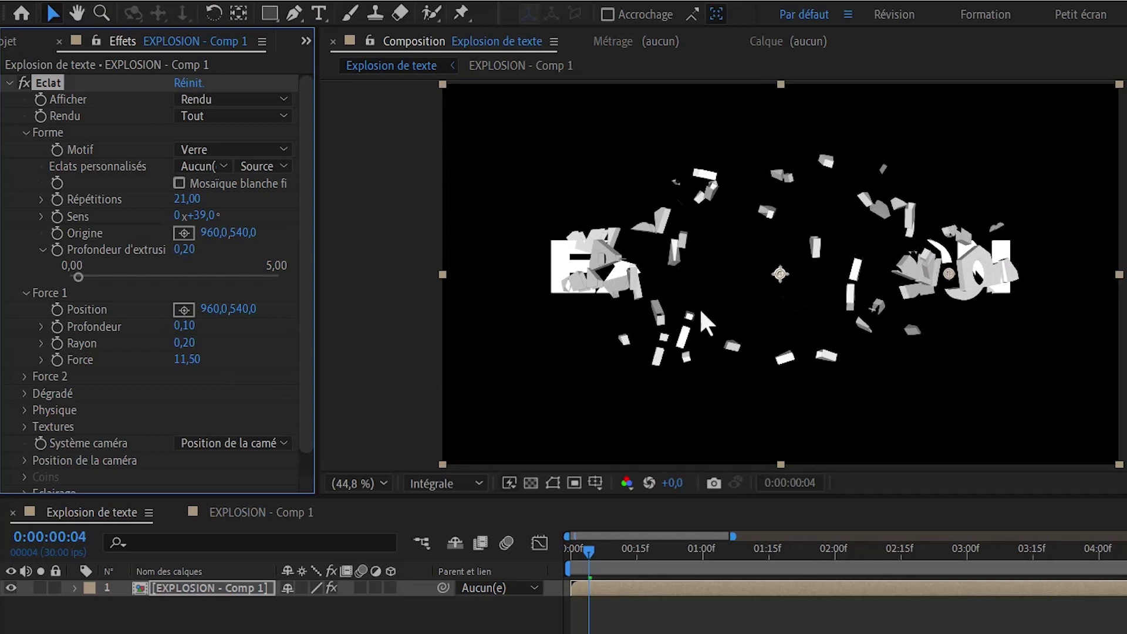
Step: Test high and negative Force 1 strengths, then type 0 as the force and turn off Caps Lock
mouse_move(183, 359)
mouse_down()
mouse_move(293, 354)
mouse_move(98, 388)
mouse_up()
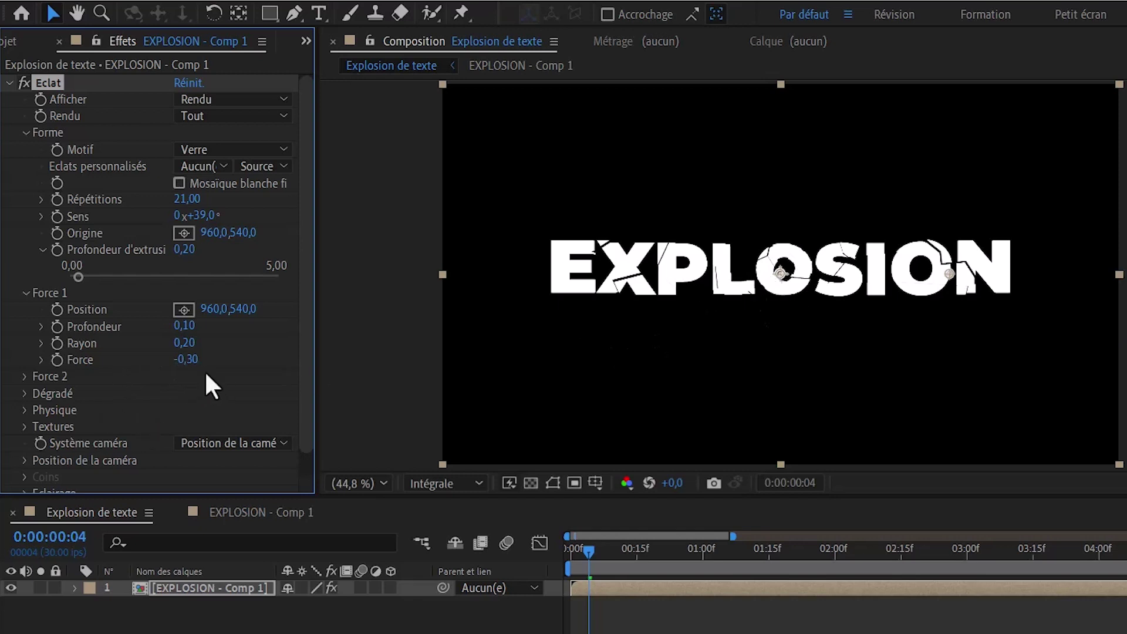
drag(194, 365, 175, 404)
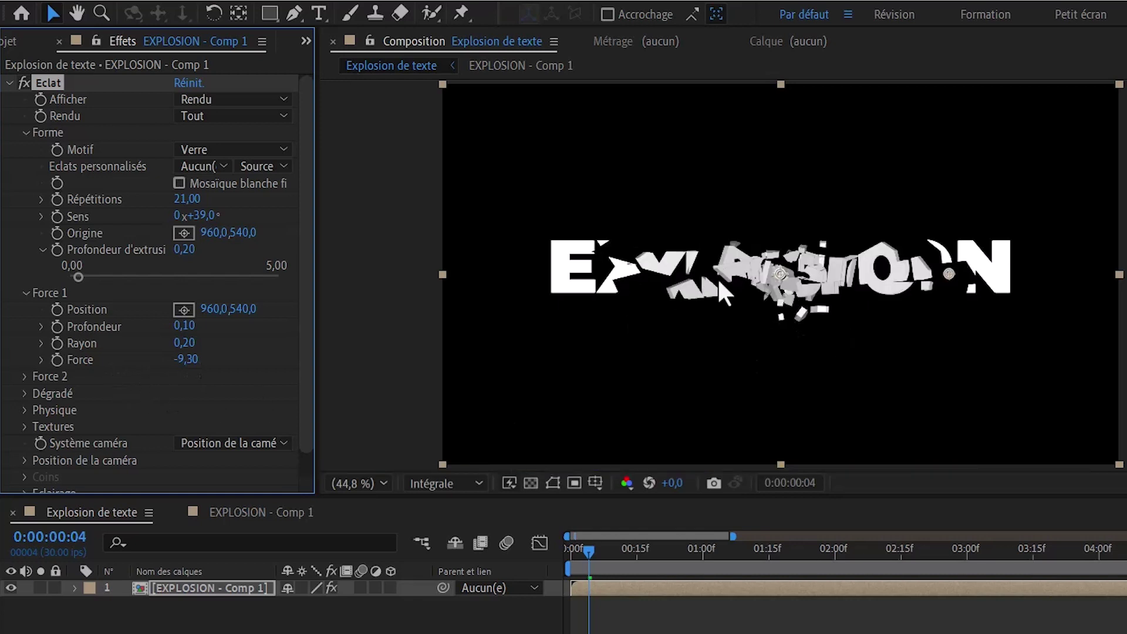
click(184, 359)
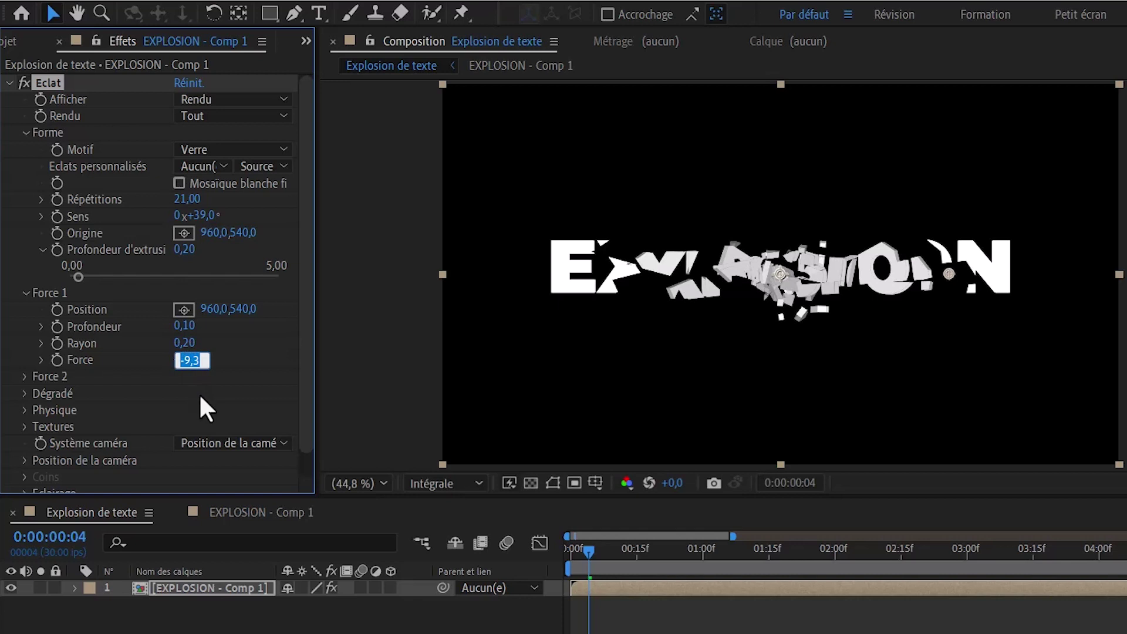
text(0)
key(Return)
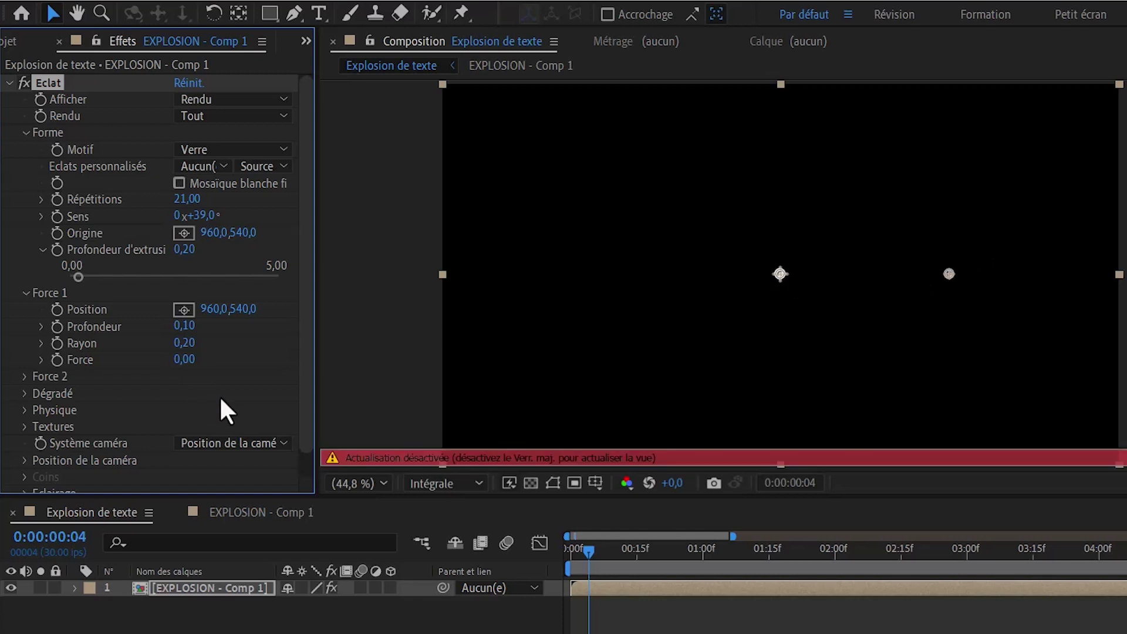
key(Tab)
key(Caps_Lock)
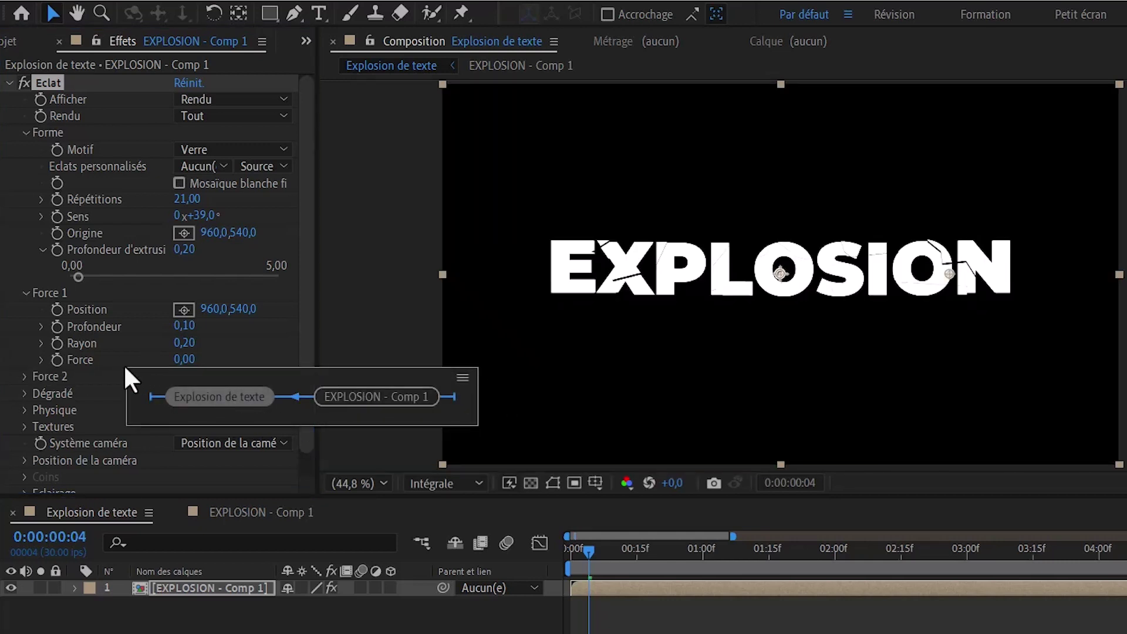
Step: Raise the Force 1 strength to 3,70 and view the scattered shards at frame 13
click(112, 359)
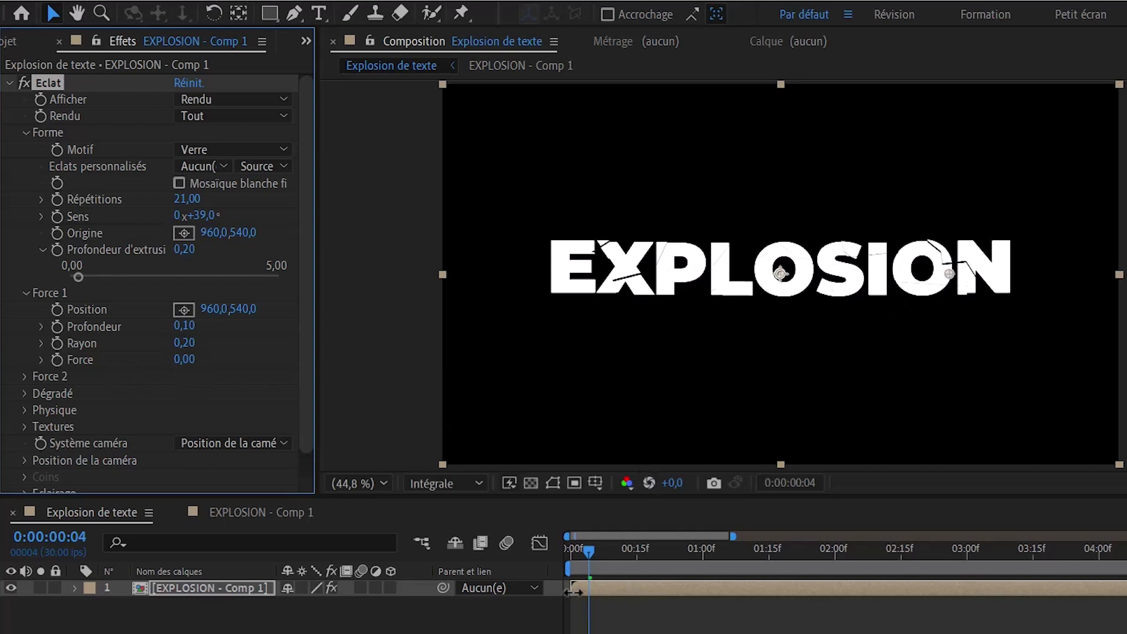
click(574, 554)
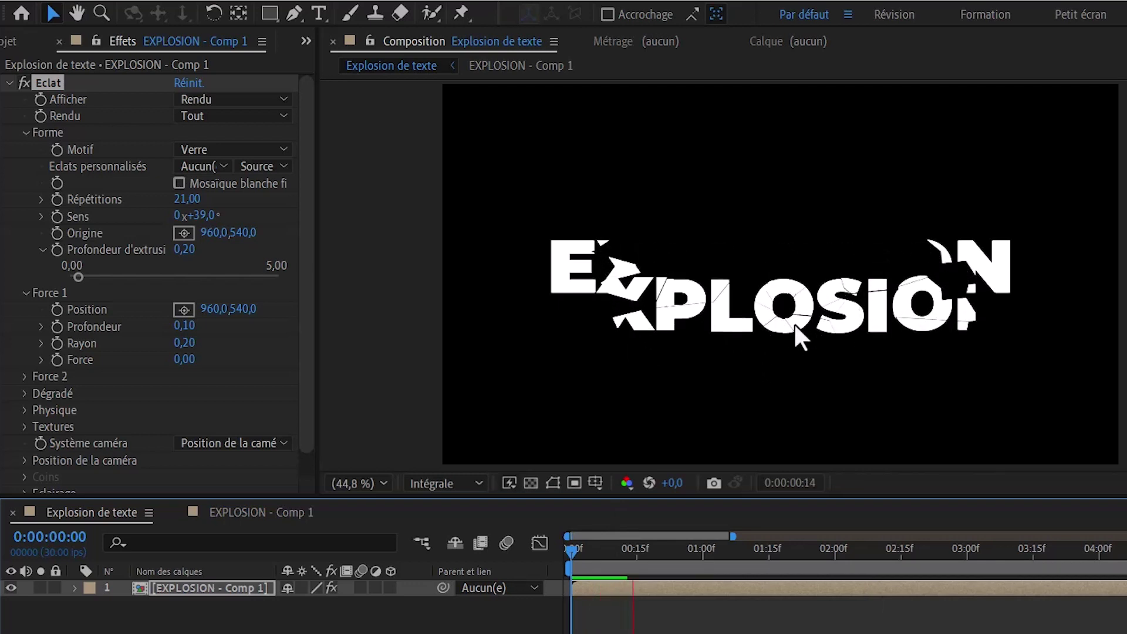
click(598, 548)
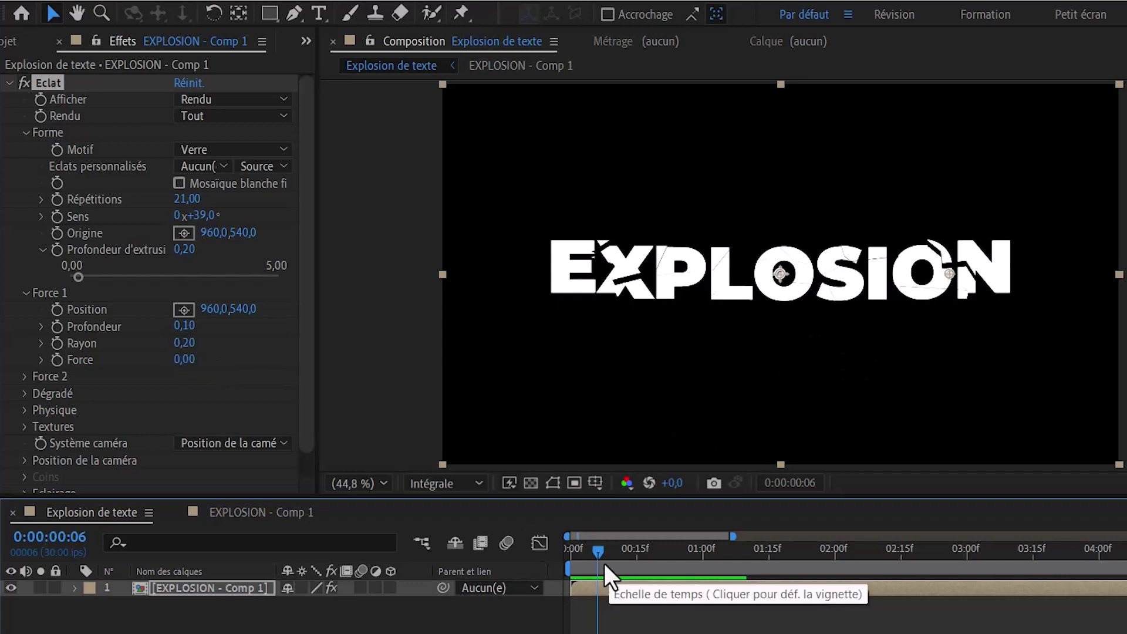
drag(184, 366, 208, 362)
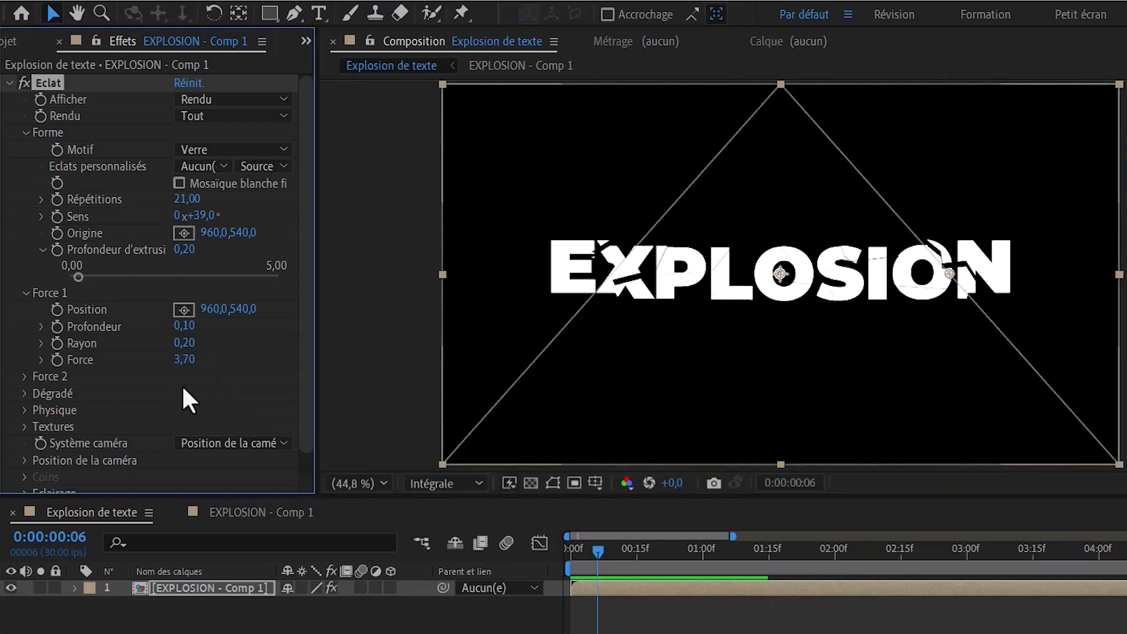
drag(177, 368, 193, 370)
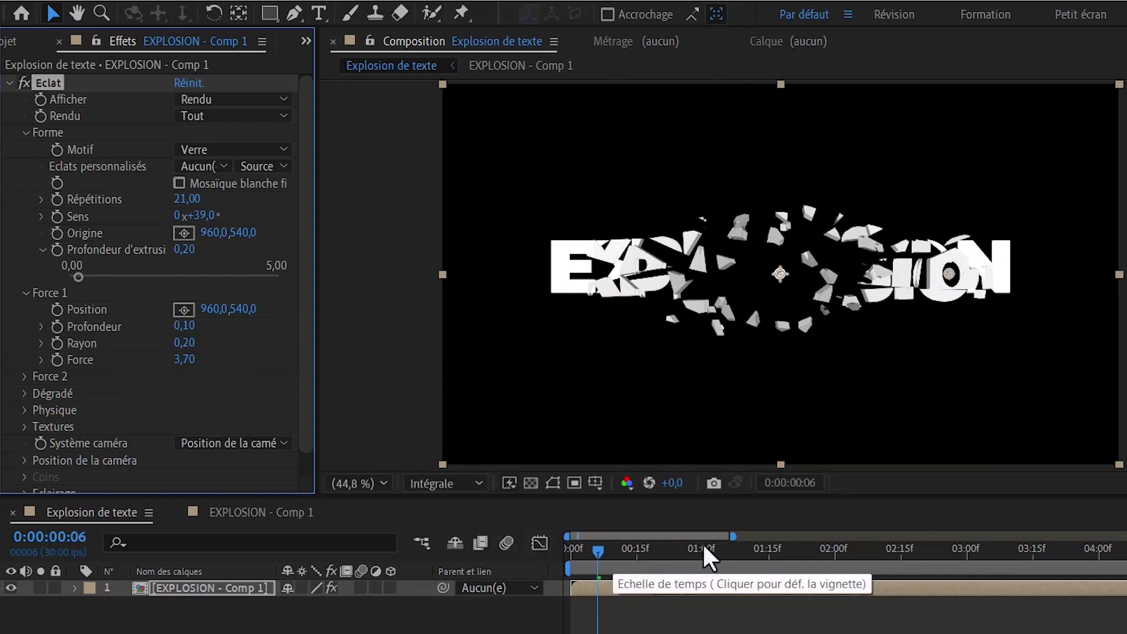
drag(734, 536, 836, 537)
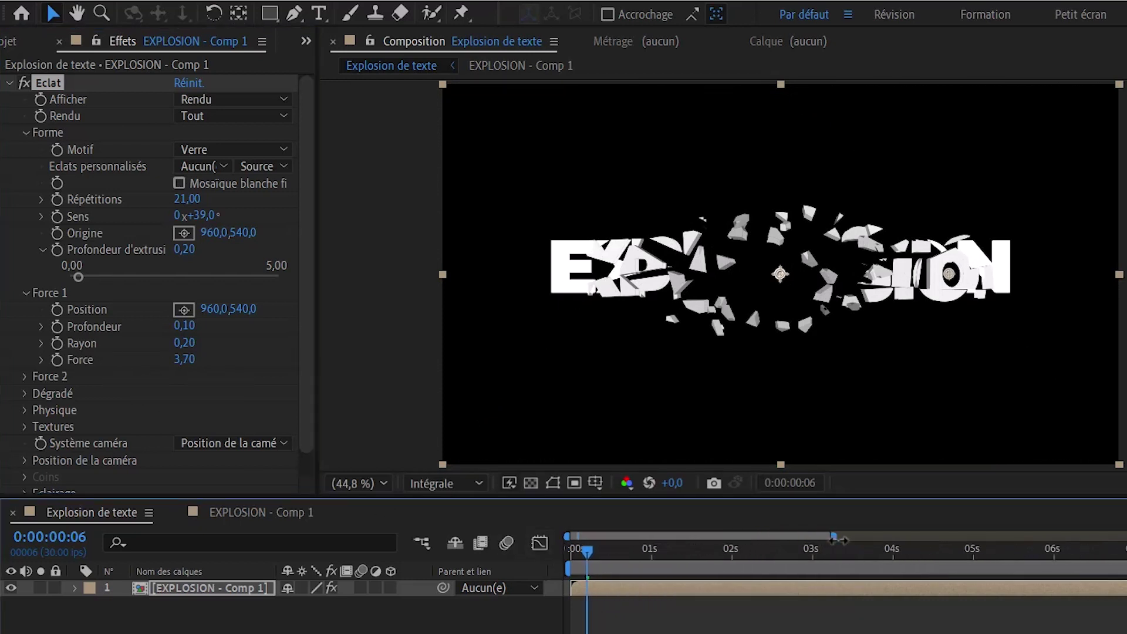
click(604, 551)
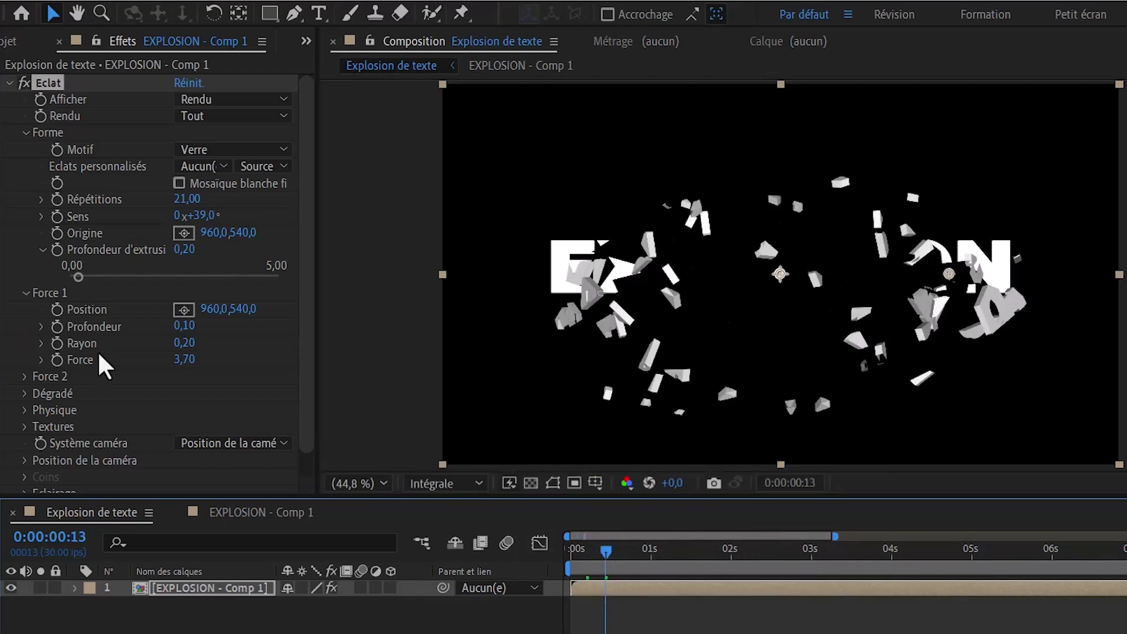
Step: Enter a Force 1 radius value at frame 13 and set a keyframe so the text stays whole
click(186, 343)
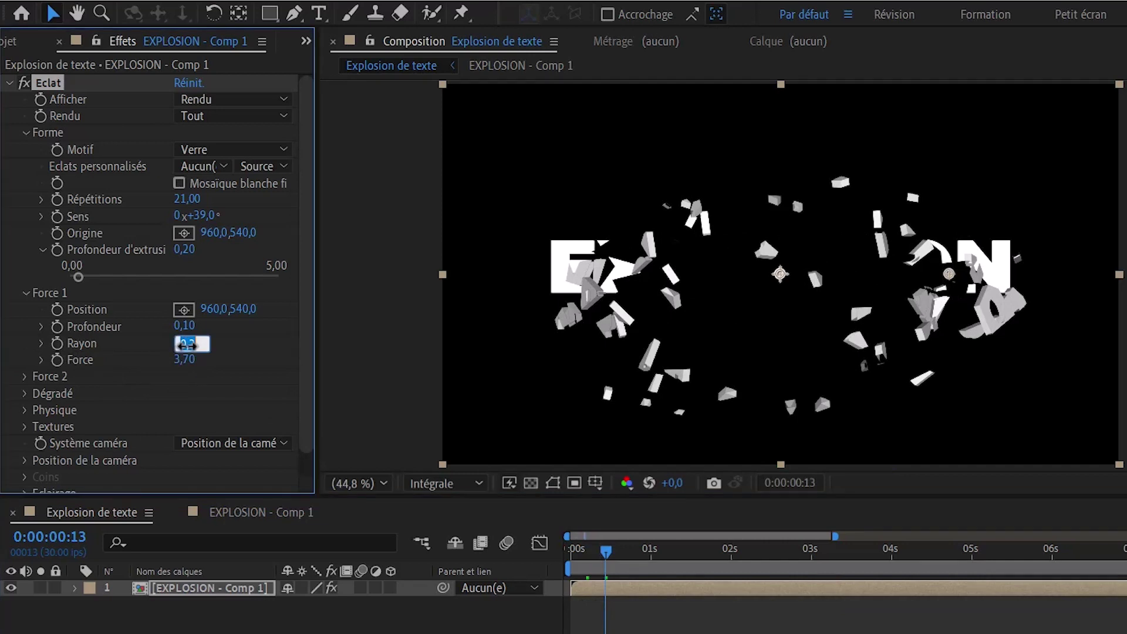
text(0,2)
text(0)
key(Return)
key(Caps_Lock)
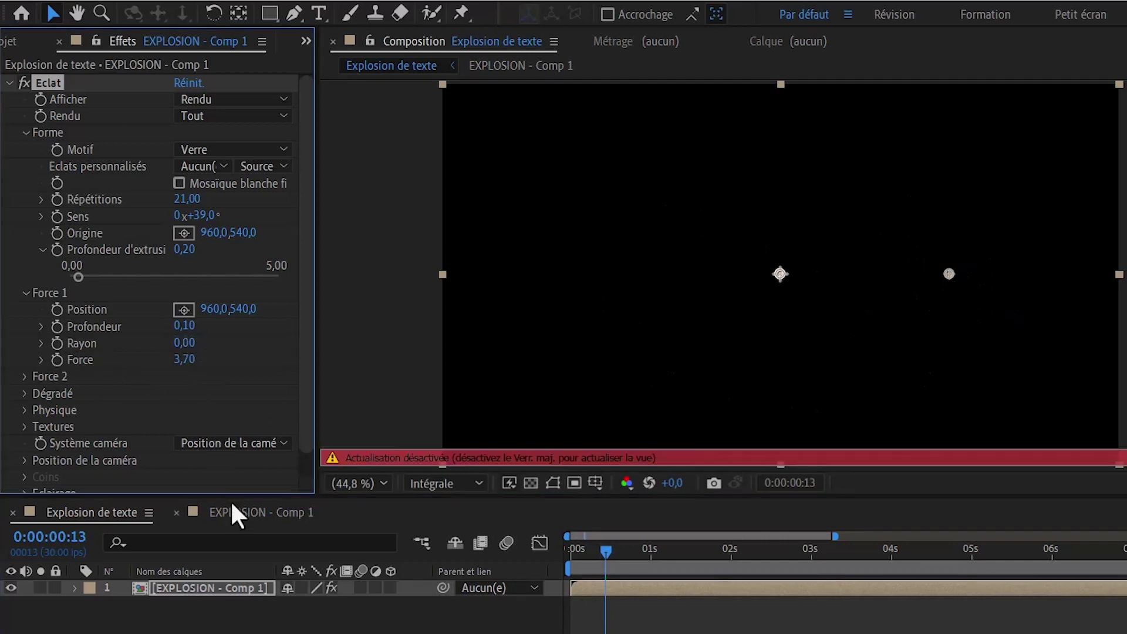
key(Caps_Lock)
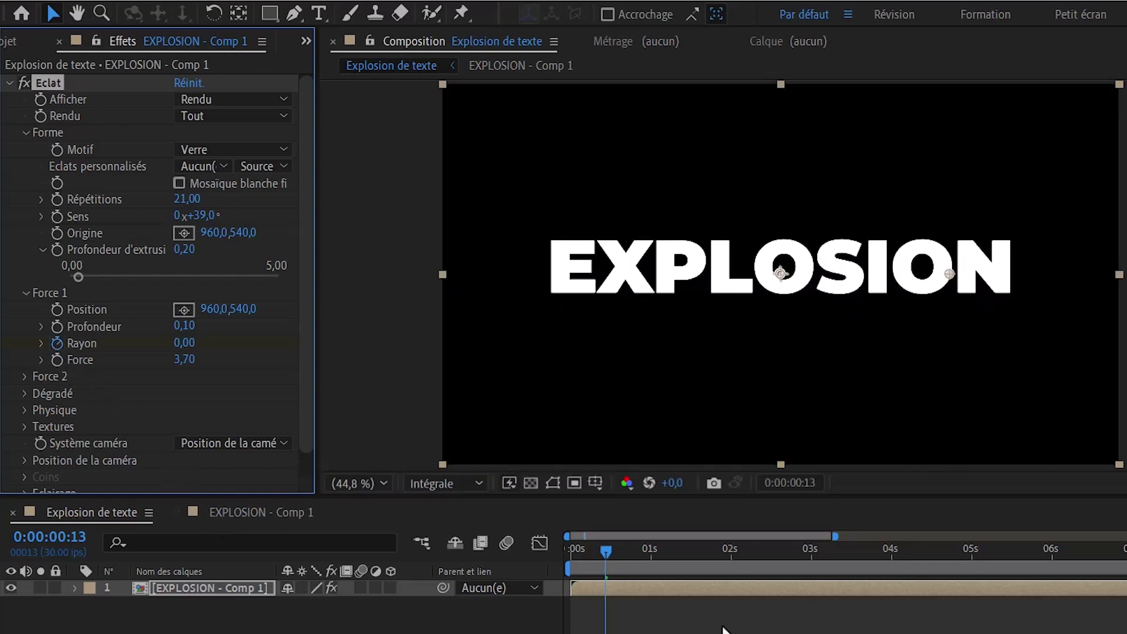
Step: At frame 28, enter a Force 1 radius of 0,50
click(646, 553)
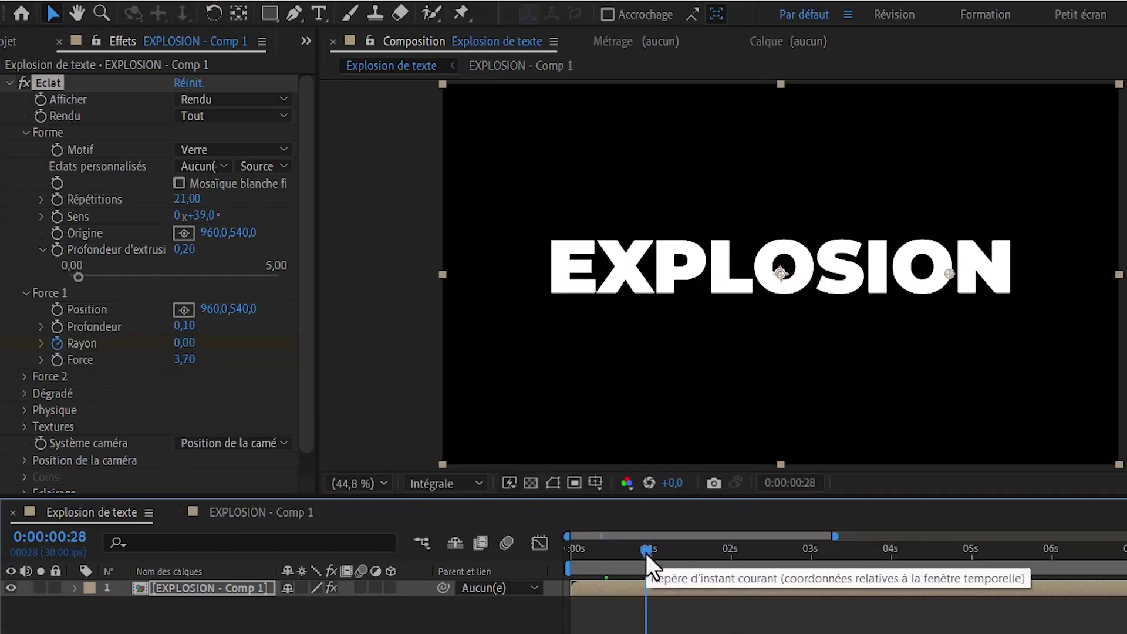
click(183, 344)
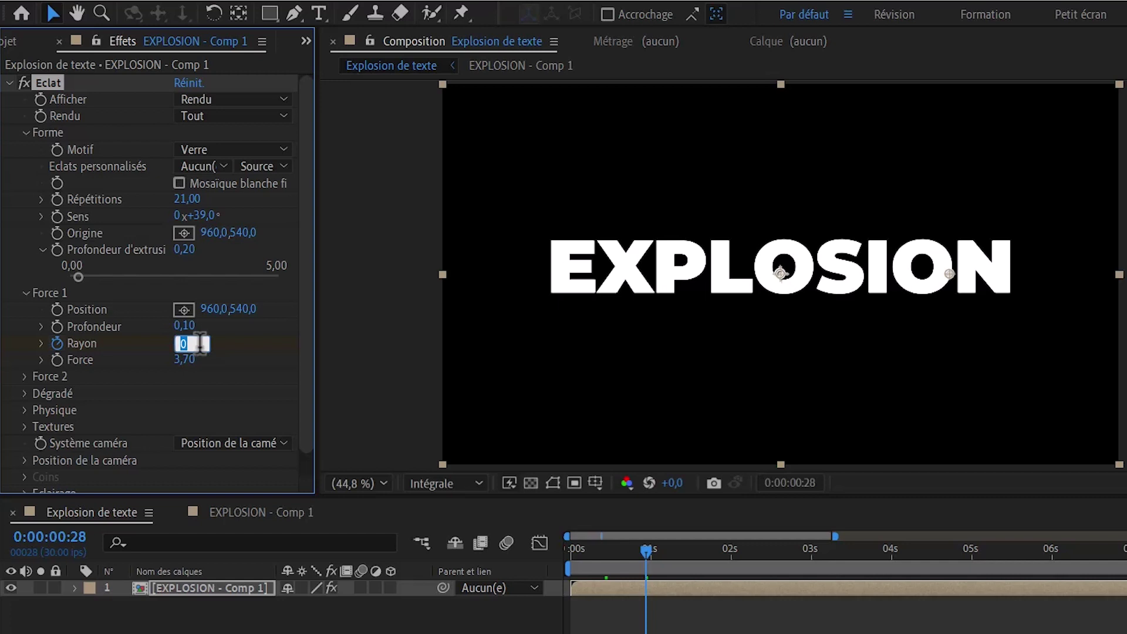
text(0,)
text(5)
text(0)
Step: Confirm the 0,50 radius at frame 28 and show the radius keyframes (U) on a zoomed timeline
key(Return)
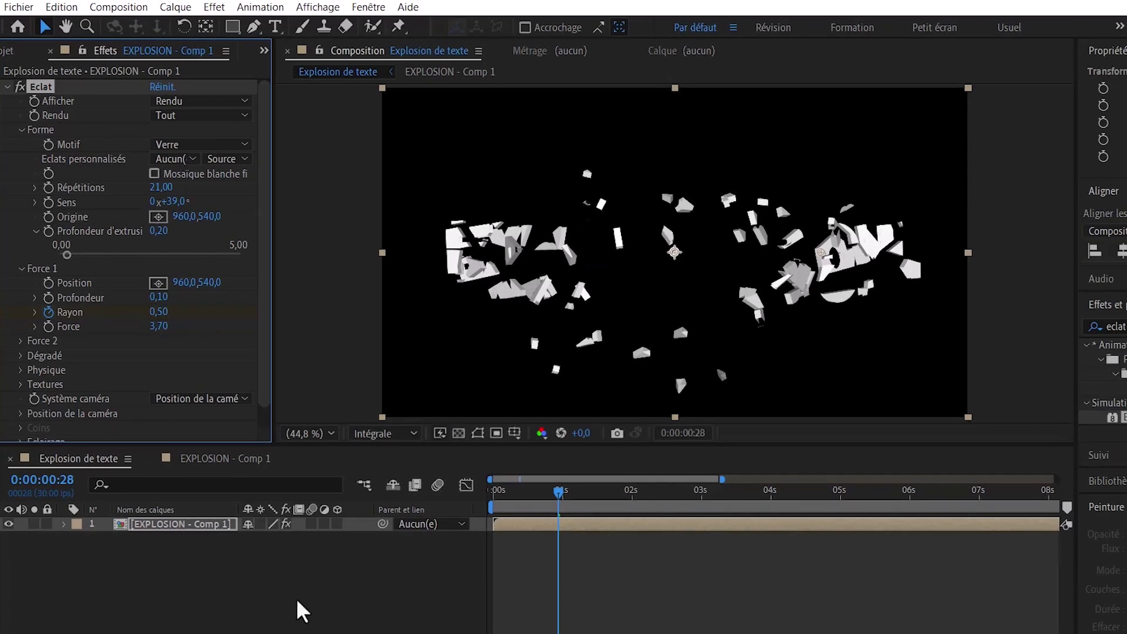
key(u)
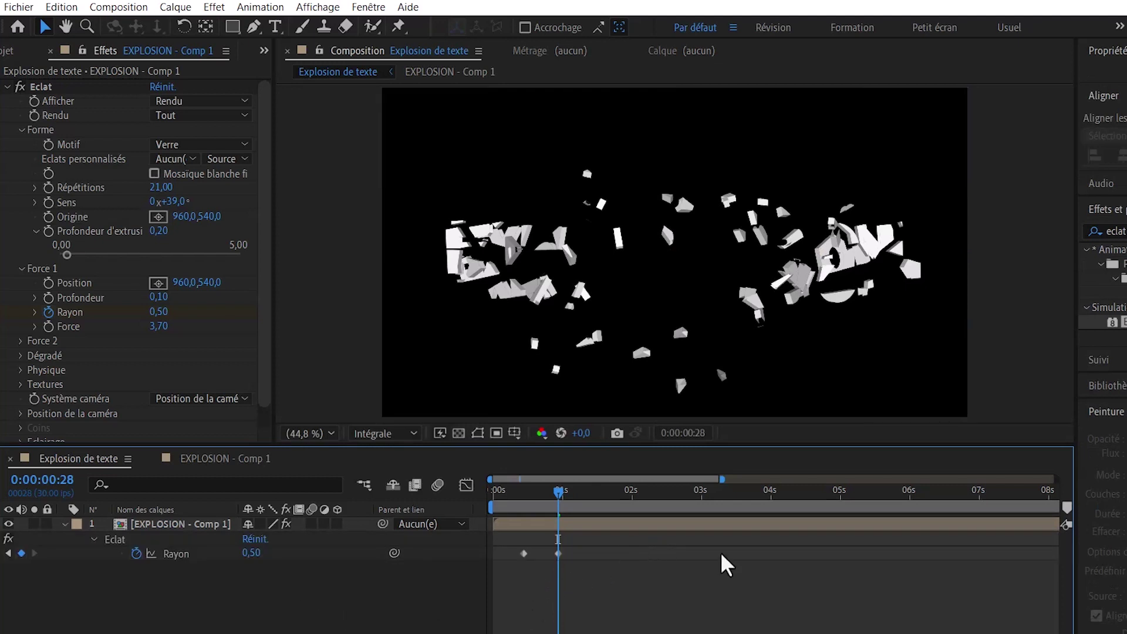
drag(723, 480, 552, 488)
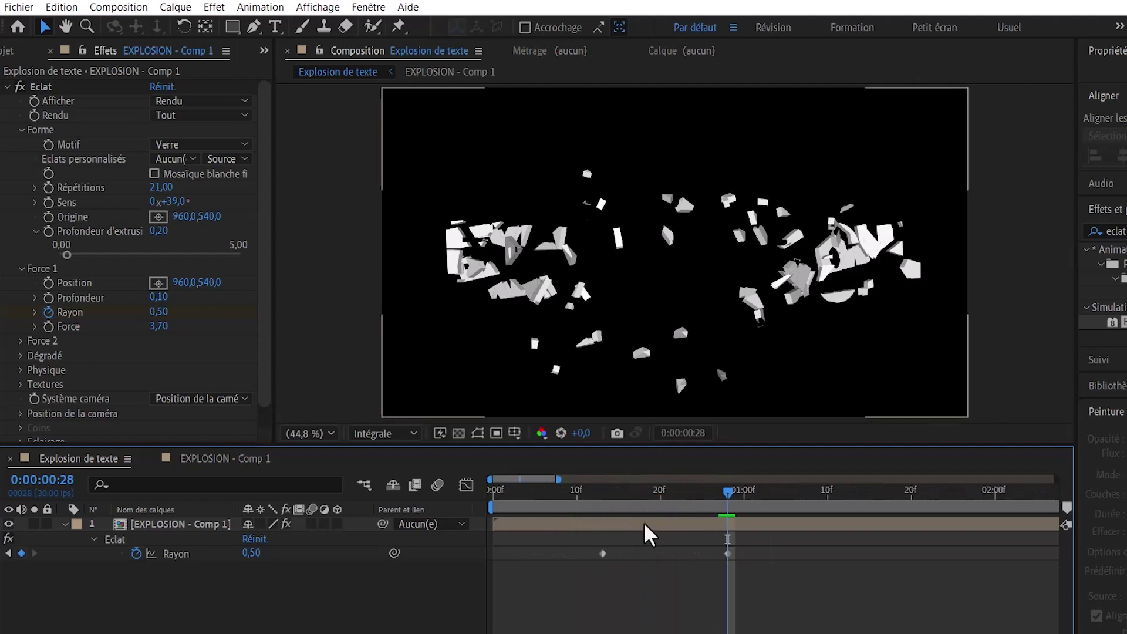
drag(578, 489, 496, 510)
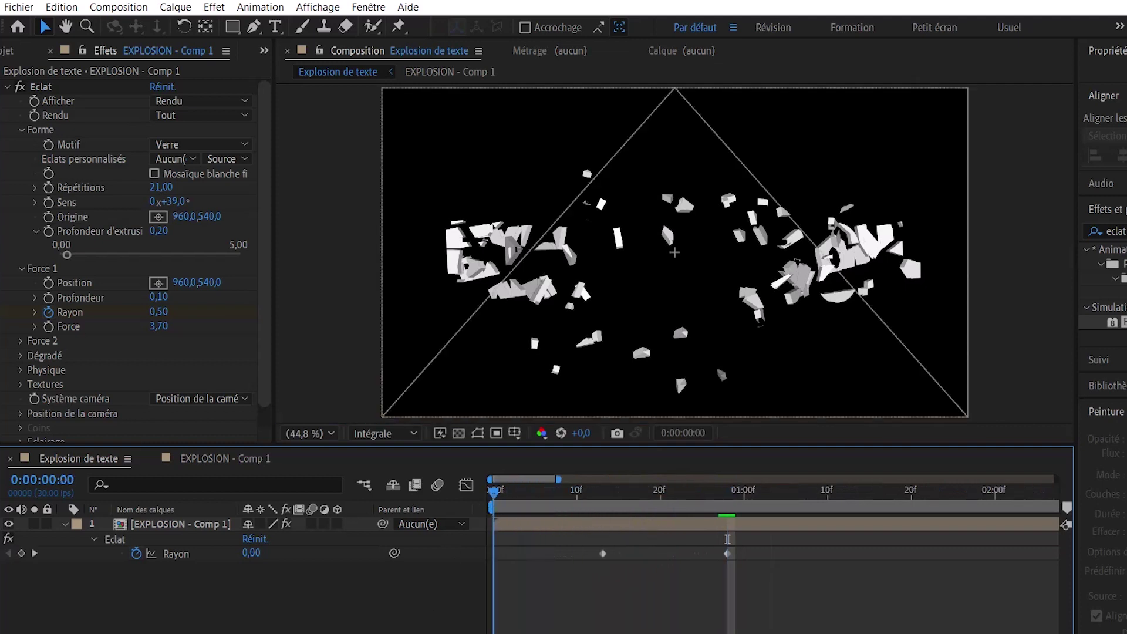
Step: Preview the radius animation from the start, stopping at frame 8 with EXPLOSION still whole
drag(598, 547, 603, 553)
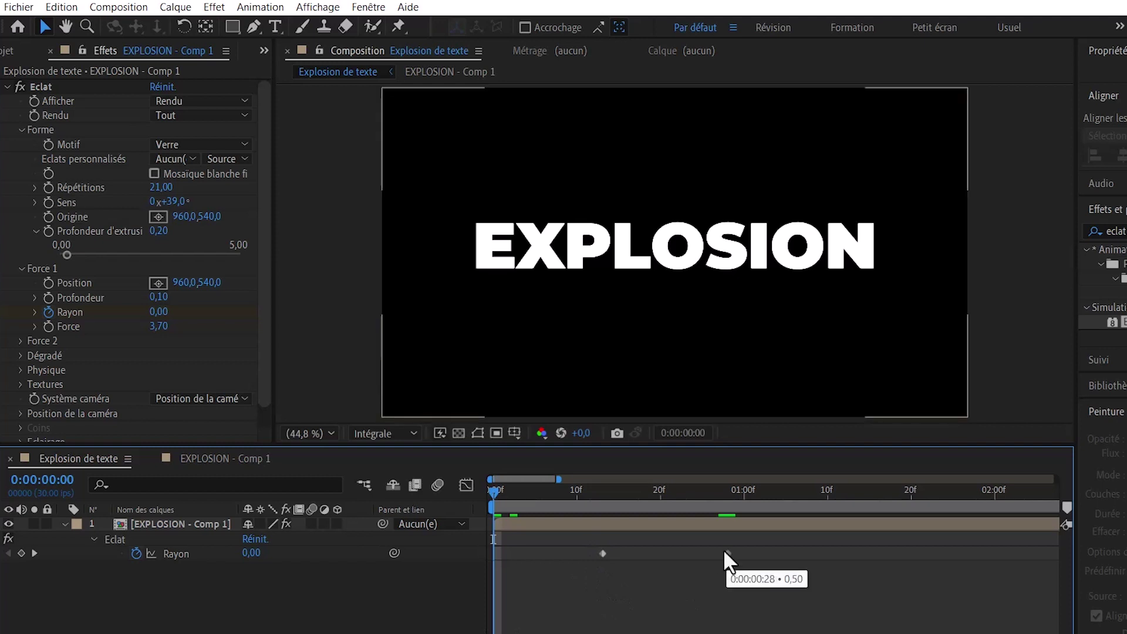
key(space)
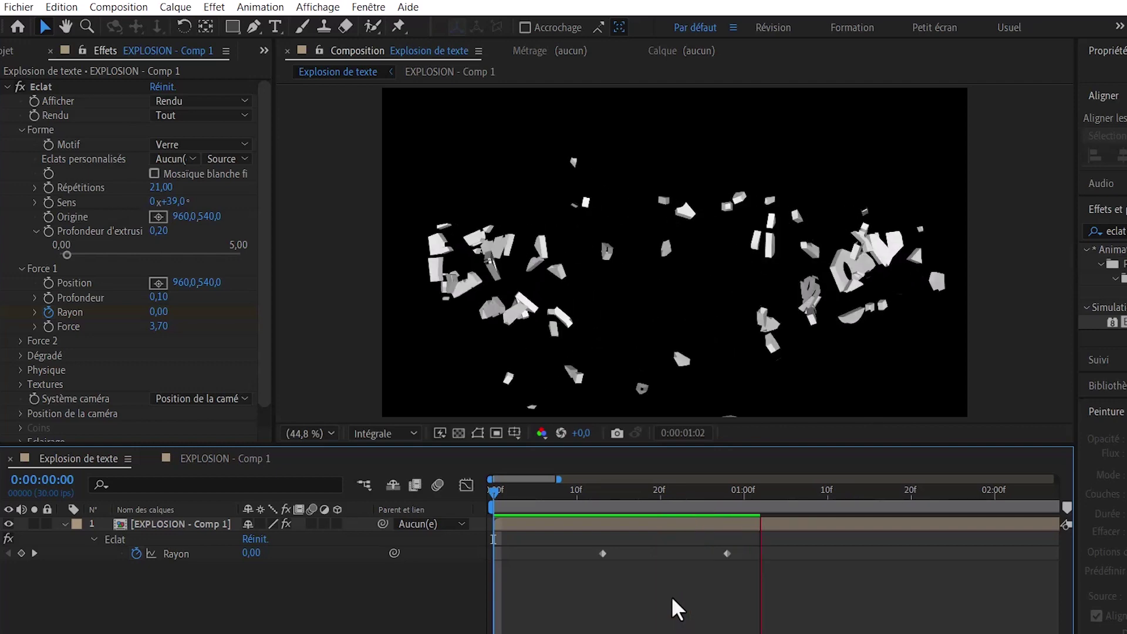
click(519, 493)
click(490, 497)
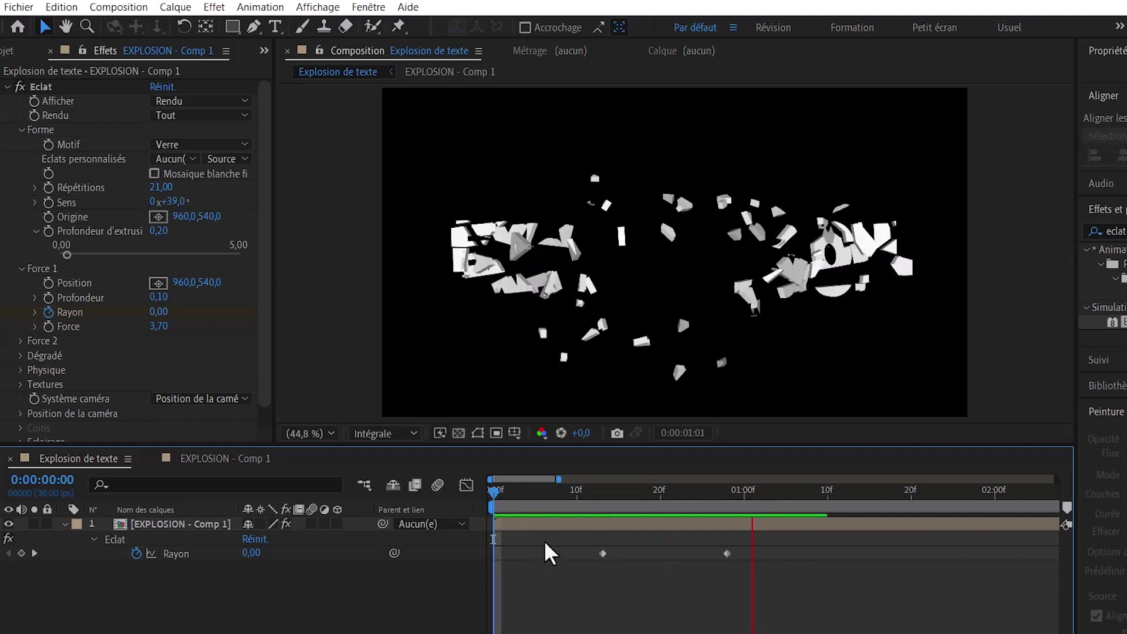
key(space)
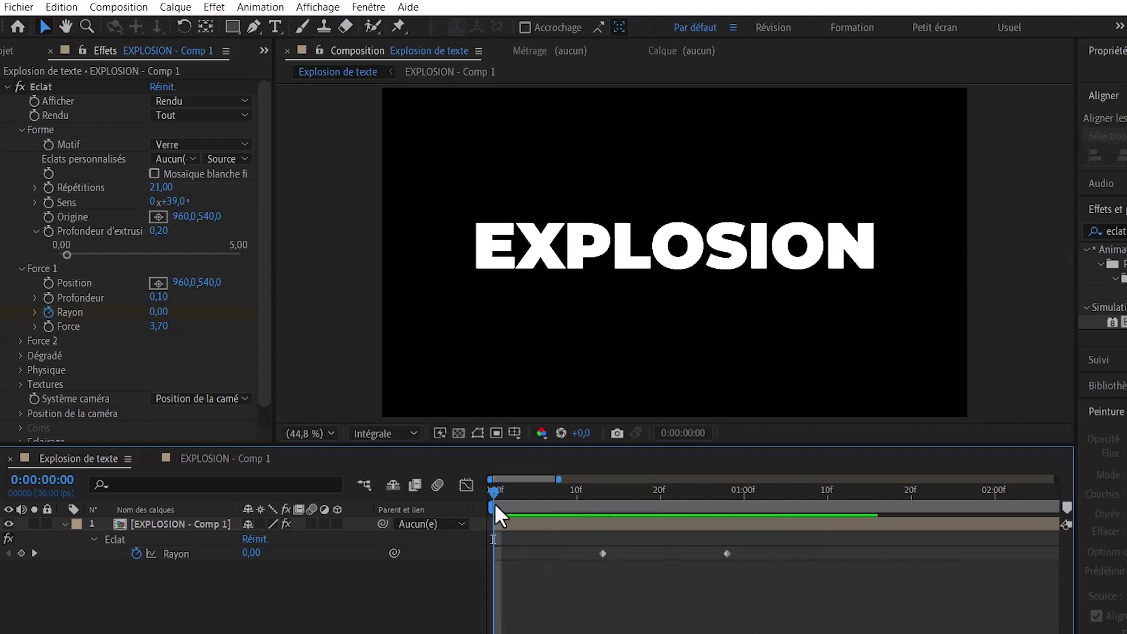
key(space)
click(555, 494)
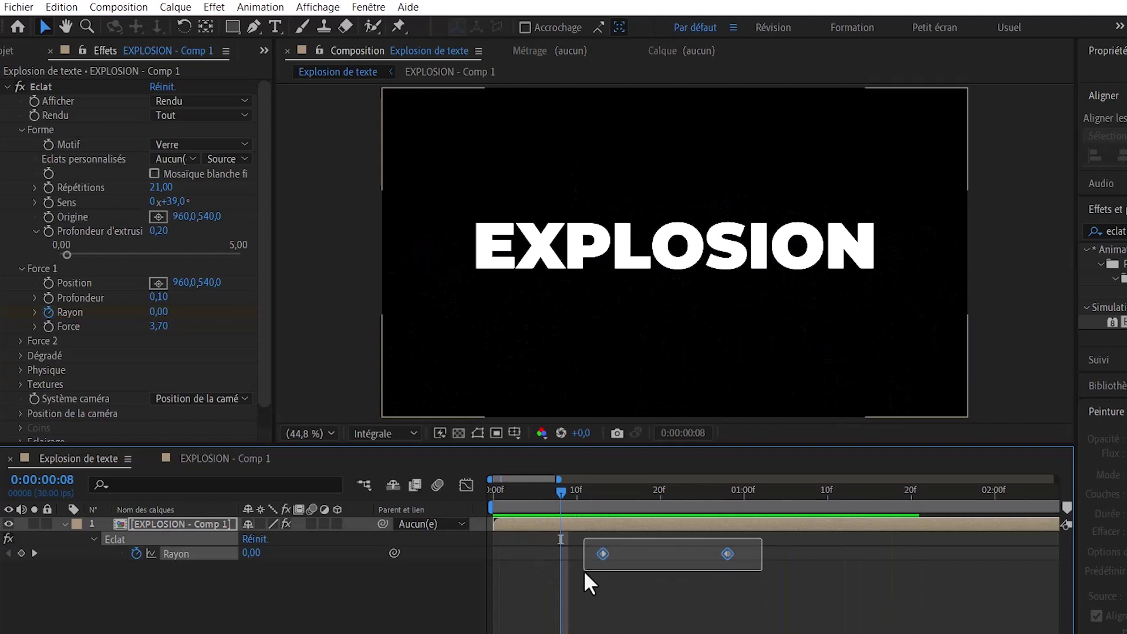
Step: Apply Easy Ease (Lissage de vitesse) to both Force 1 radius keyframes
drag(660, 554, 583, 570)
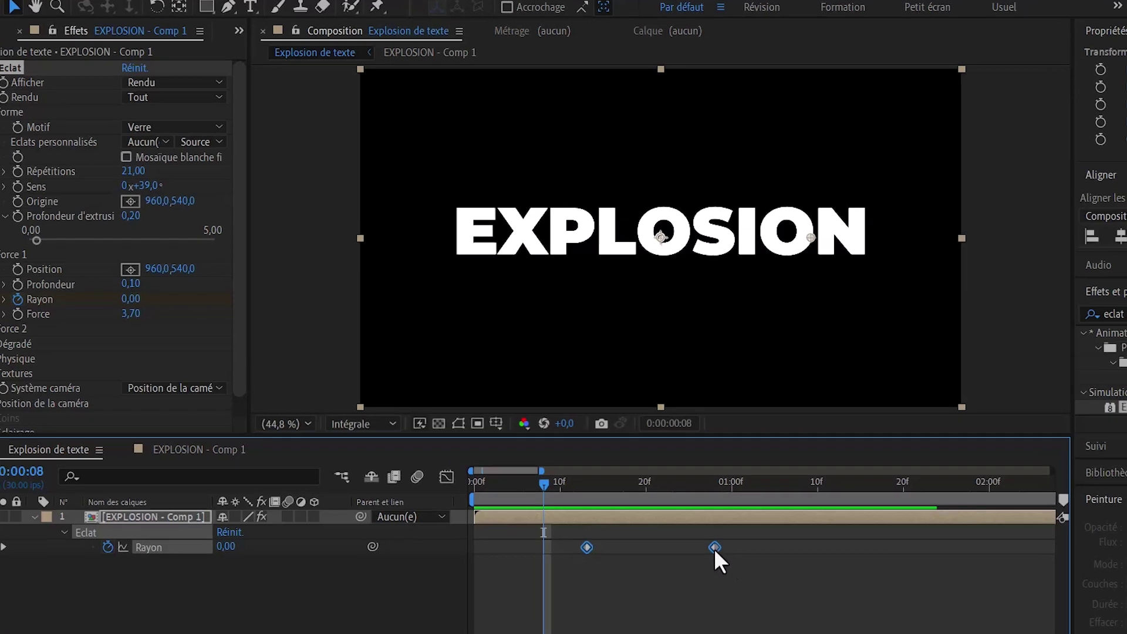
right_click(728, 554)
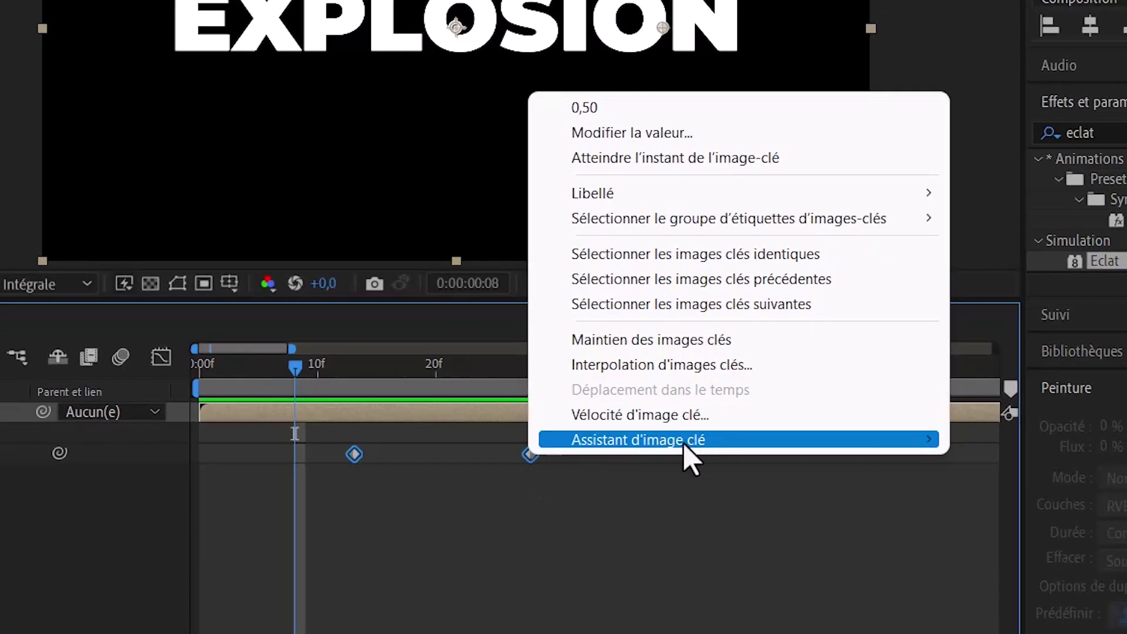
mouse_move(690, 461)
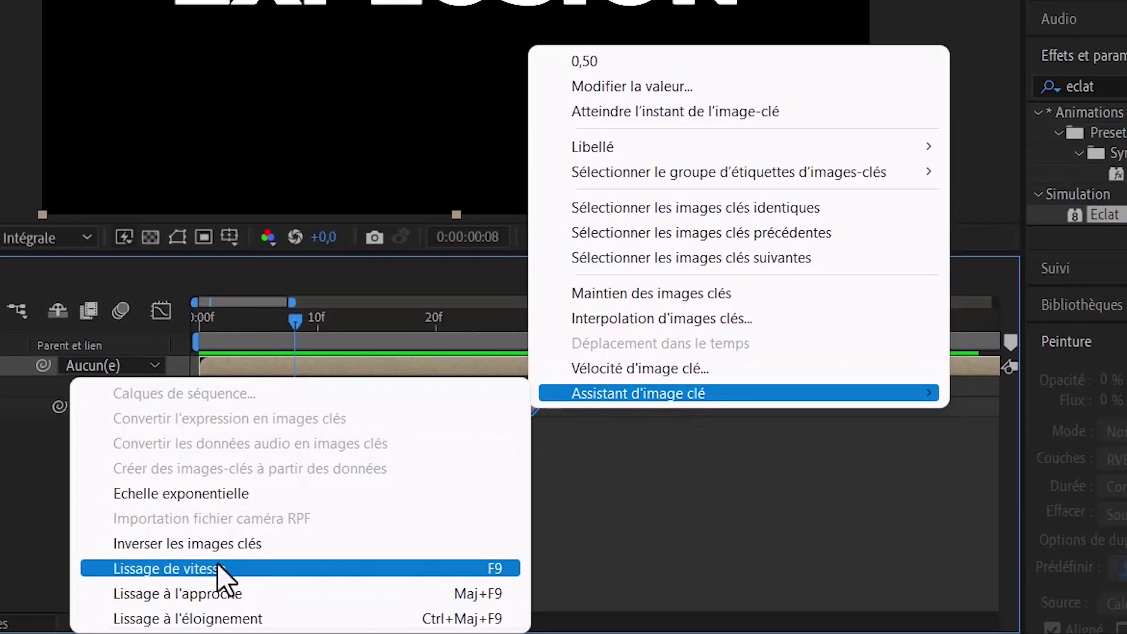
click(271, 568)
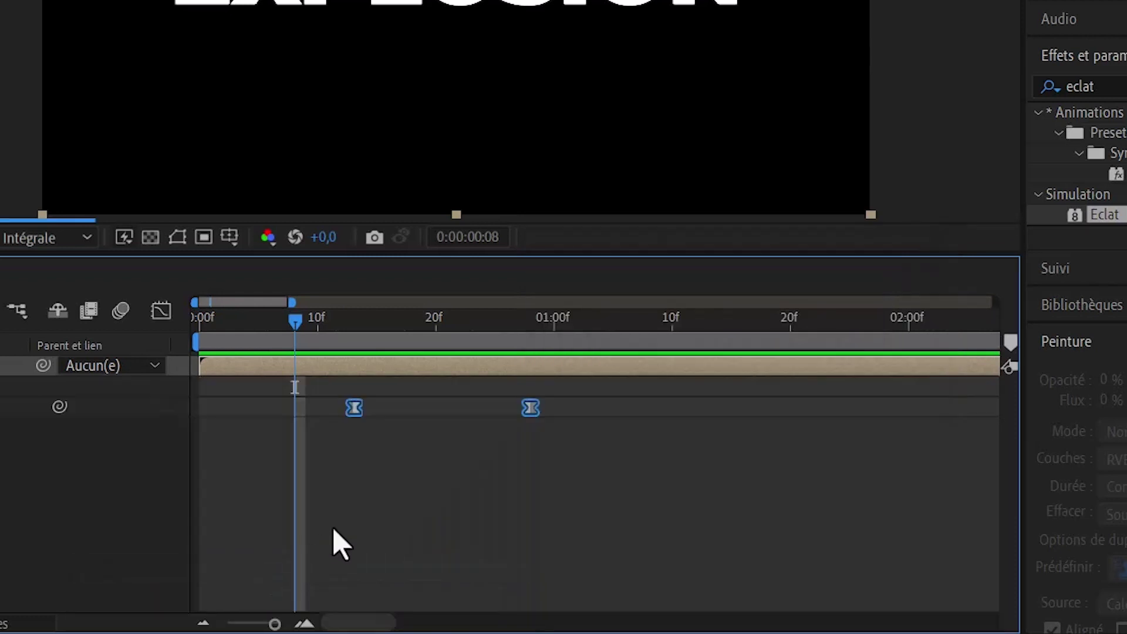
Step: In the speed graph, pull both keyframe influence handles inward into a sharp spike, then view frame 5
click(161, 313)
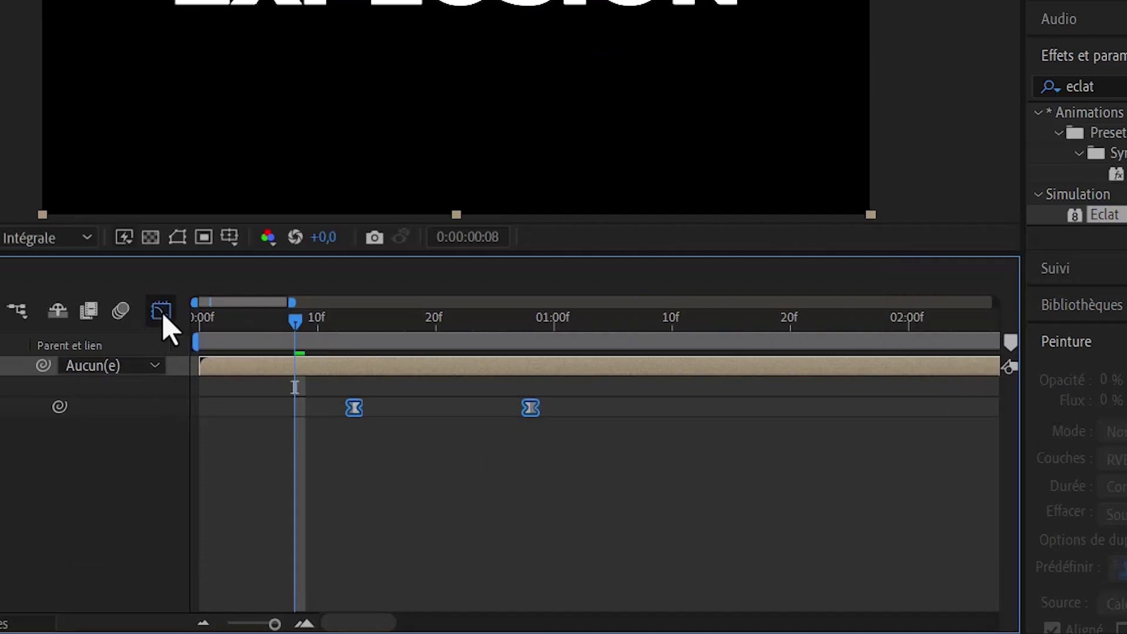
drag(584, 521, 510, 600)
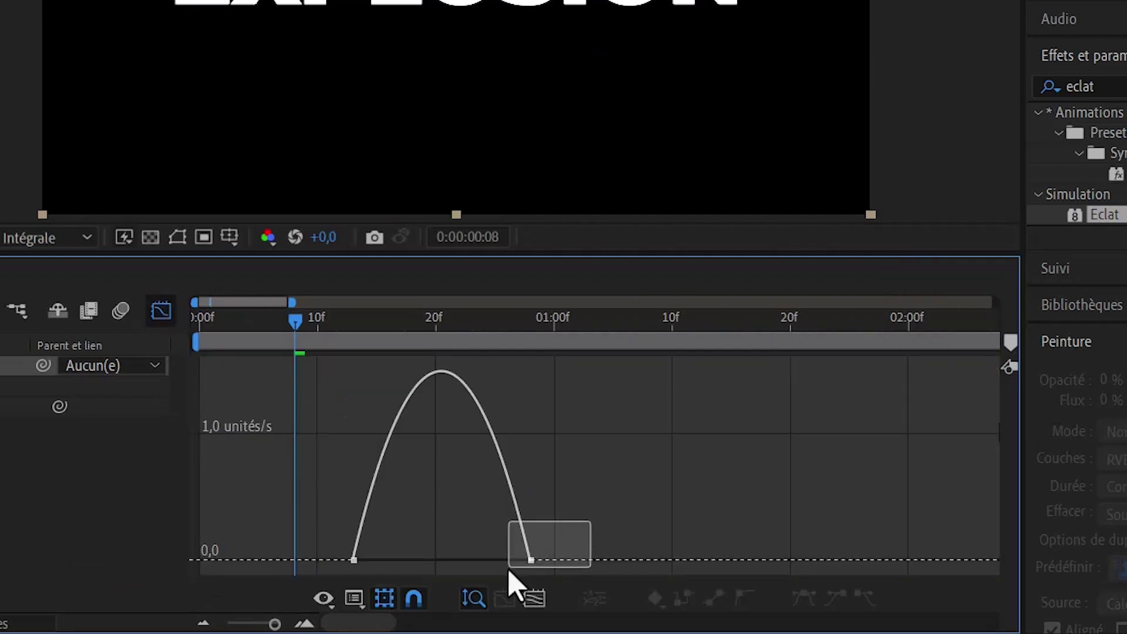
drag(382, 560, 429, 560)
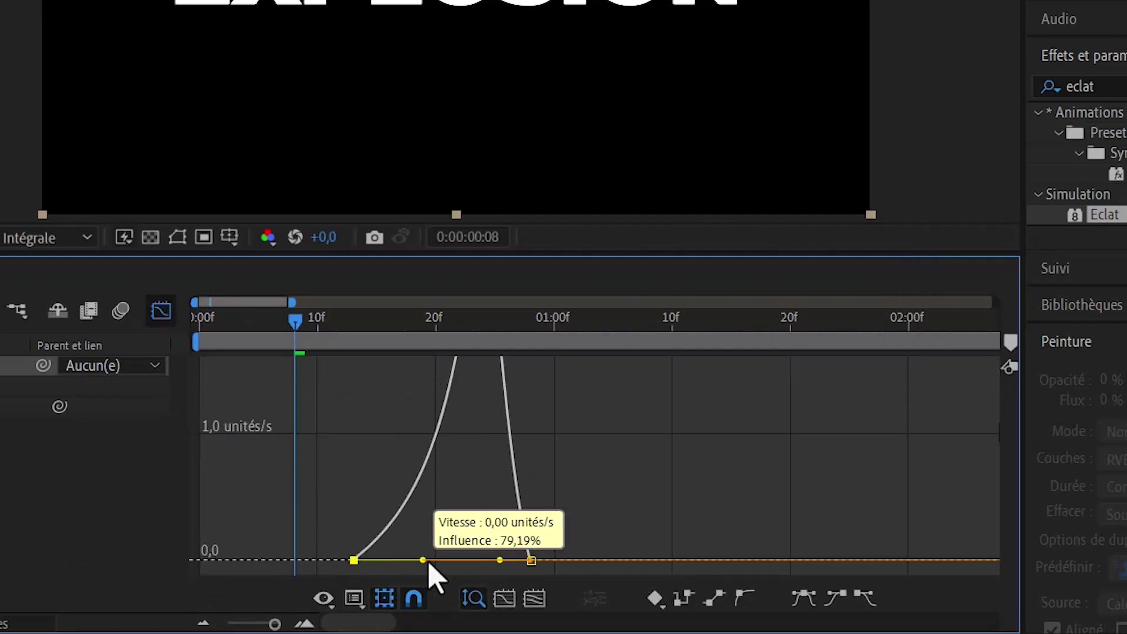
drag(499, 560, 445, 560)
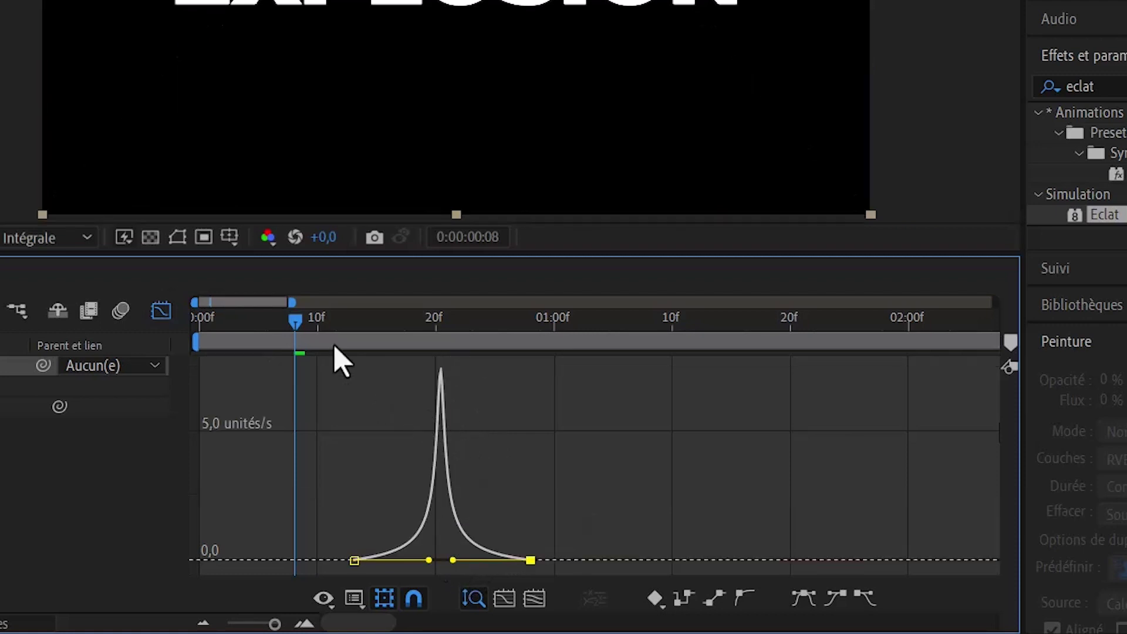
click(161, 310)
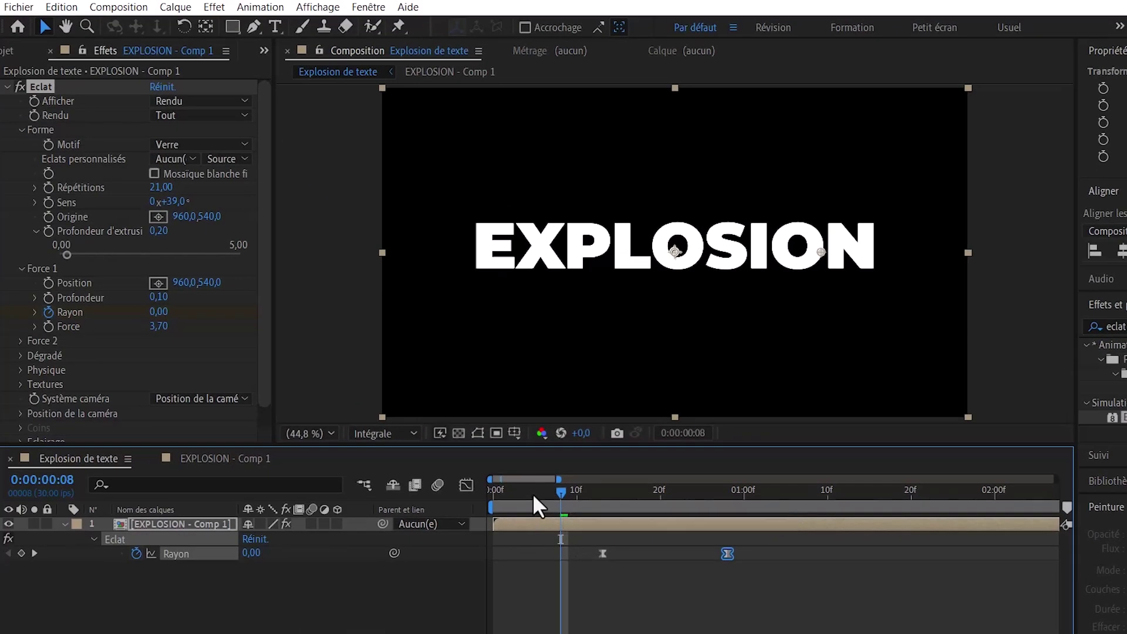
click(533, 493)
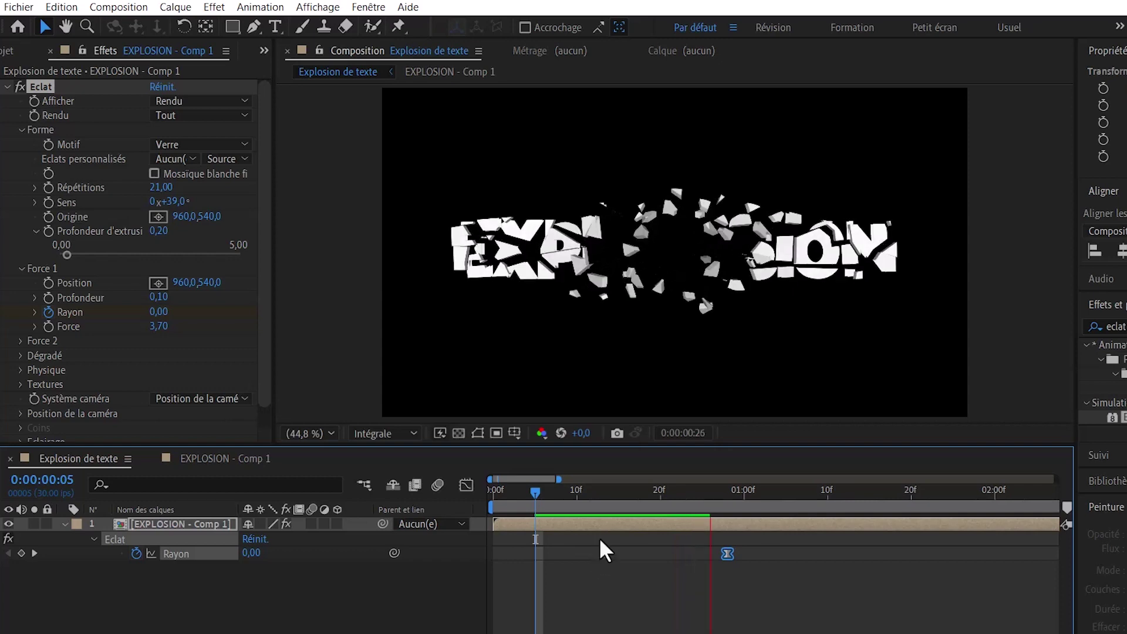
Step: Stop the preview and check frames 13 and 18, where Force 1 Rayon reads 0,04
key(space)
click(604, 506)
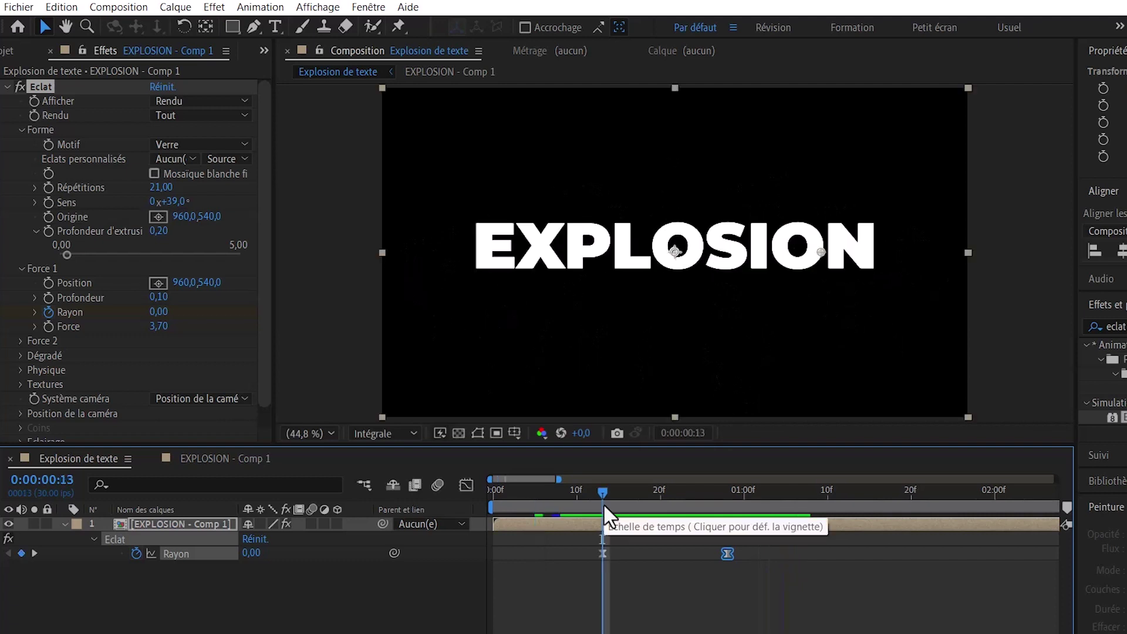
click(644, 493)
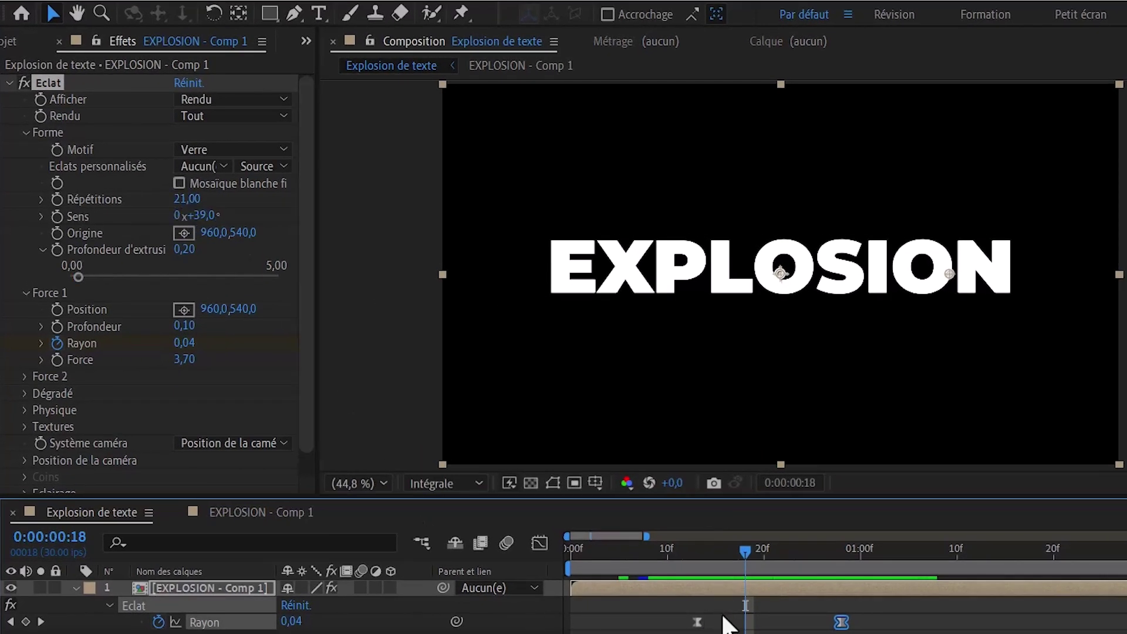
Step: Delete the Rayon keyframes, fix Force 1 Rayon at 0,60, and raise Répétitions to 53,00 at frame 2
click(57, 343)
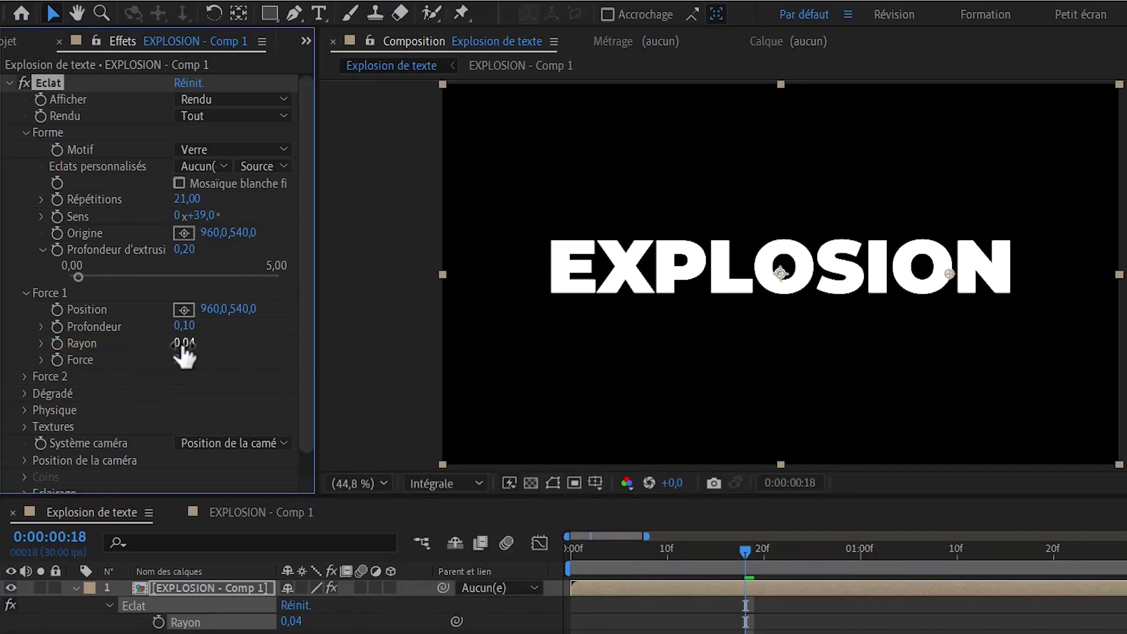
drag(183, 347, 235, 349)
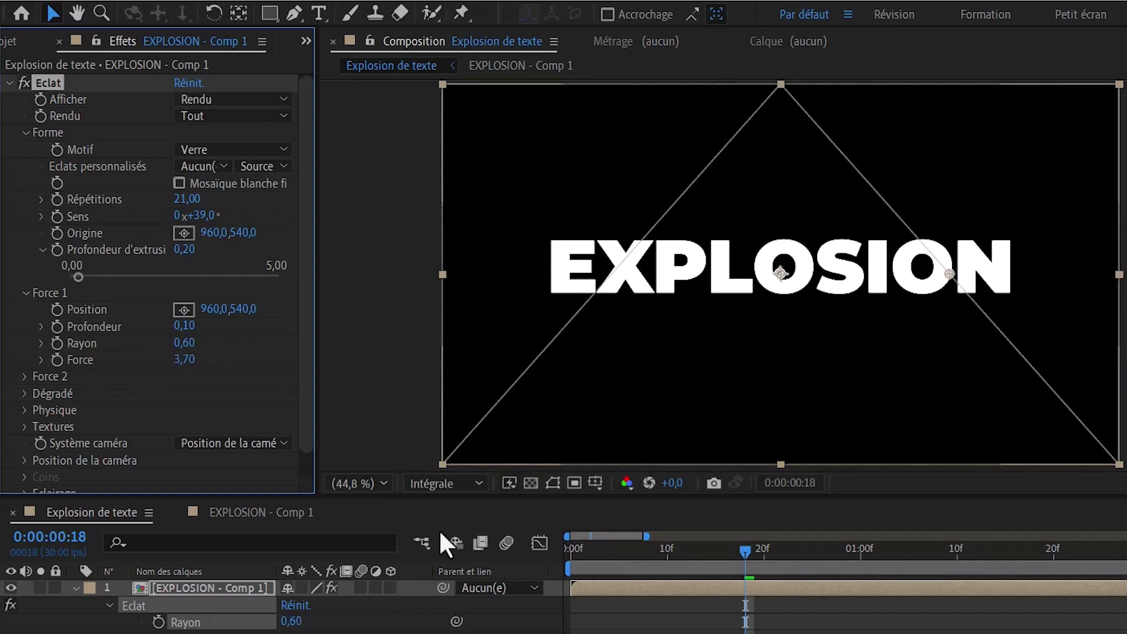
click(593, 552)
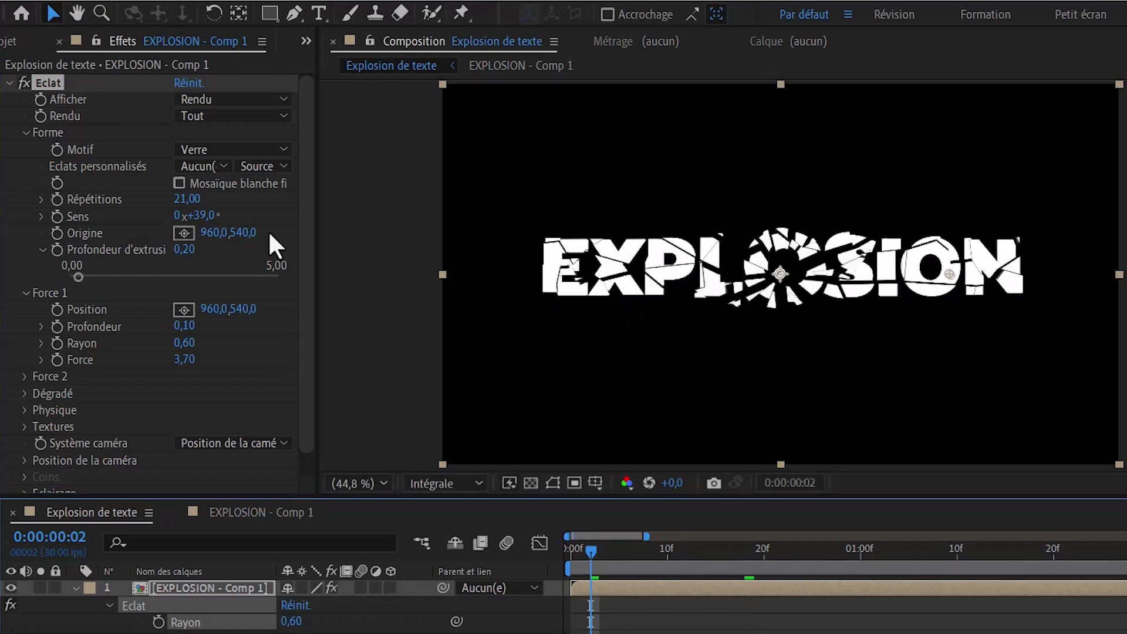
drag(187, 199, 359, 197)
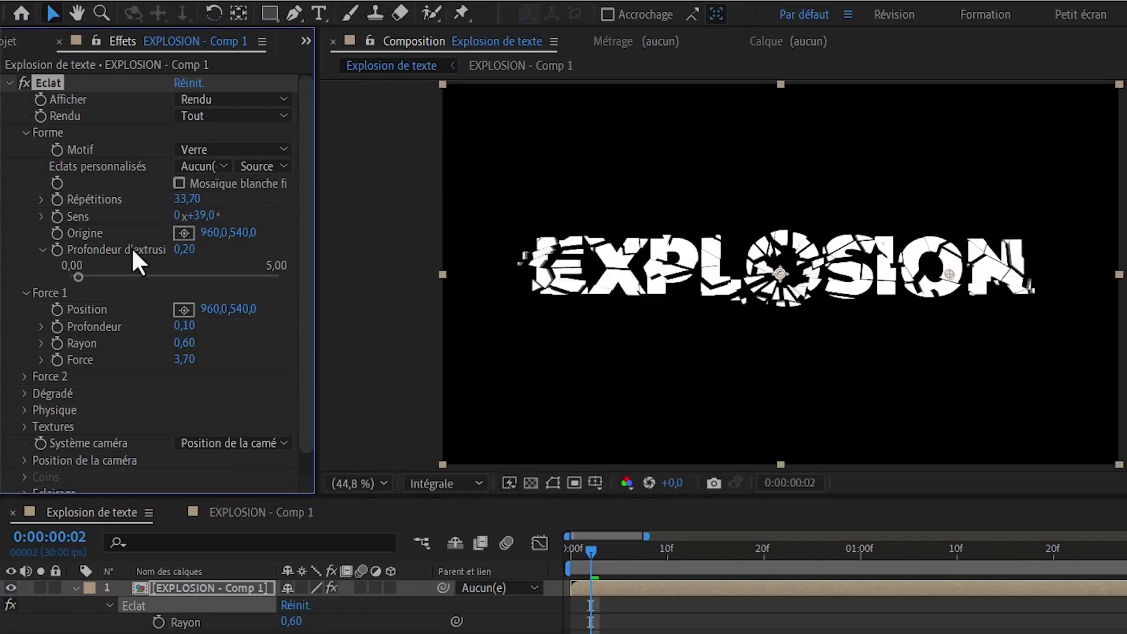
drag(187, 199, 381, 198)
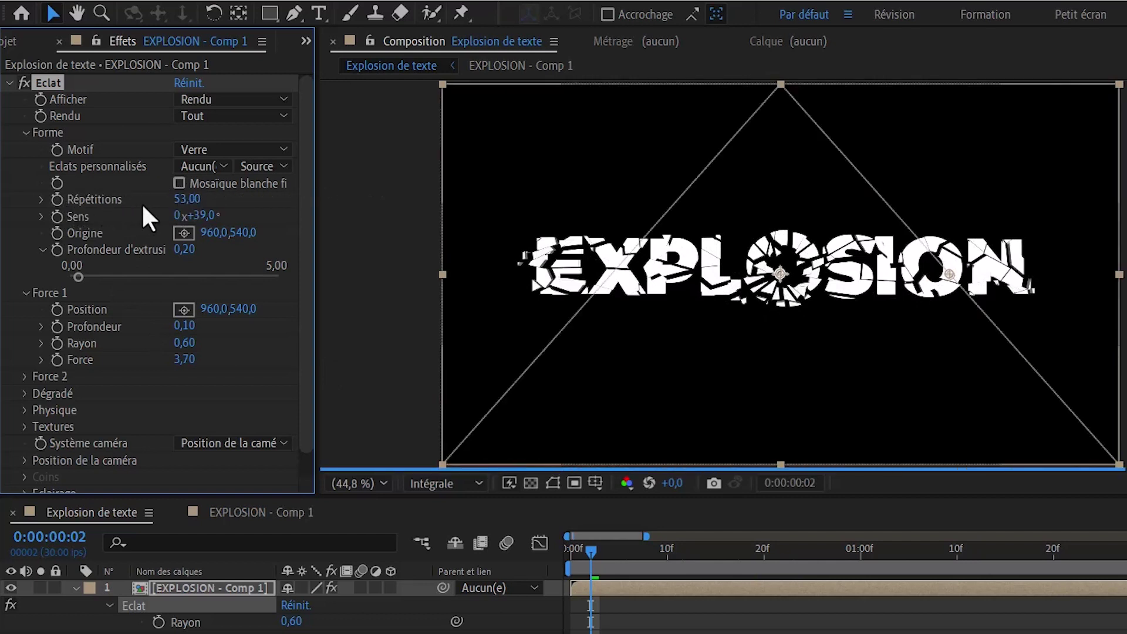
drag(179, 199, 181, 200)
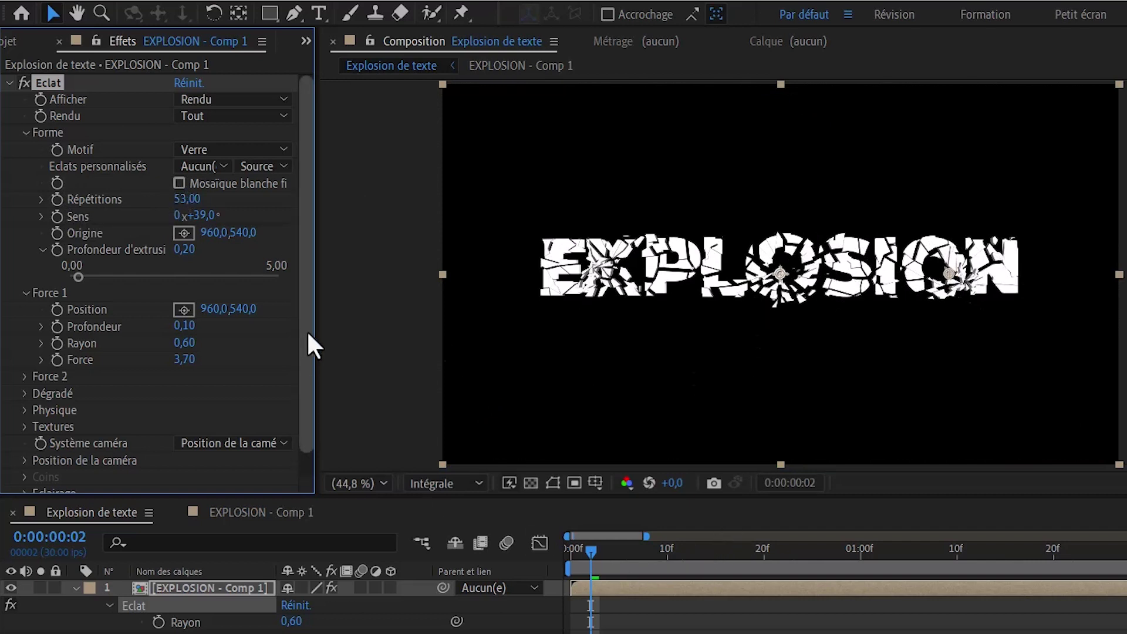
Step: Place Force 2 right of the text at 1742,0,540,0, undoing a stray Force 1 move
click(25, 376)
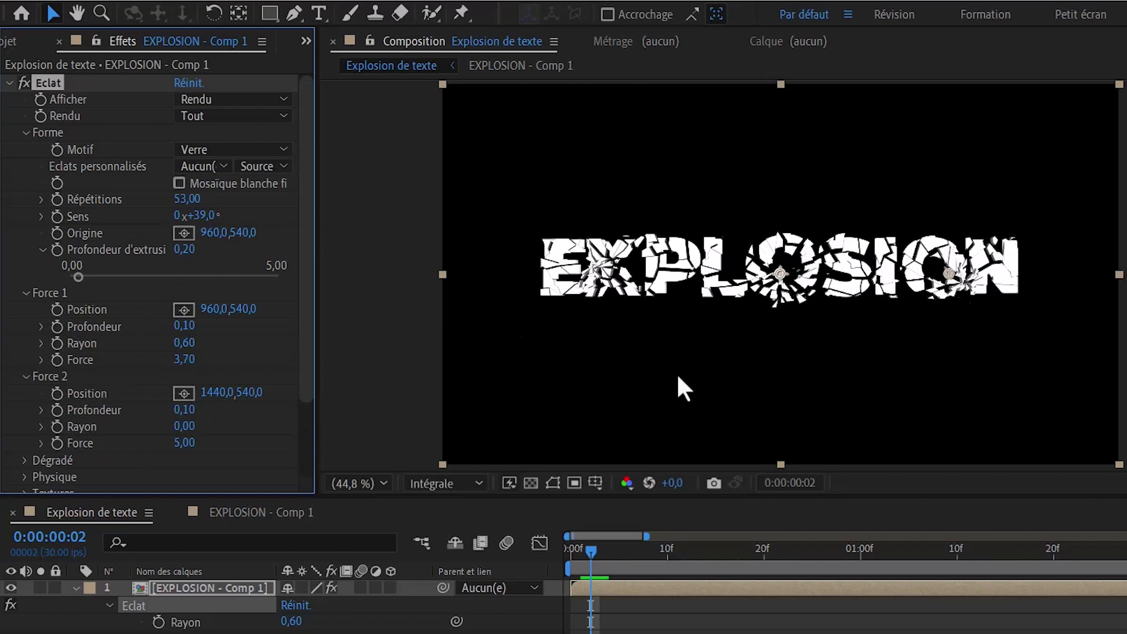
click(182, 393)
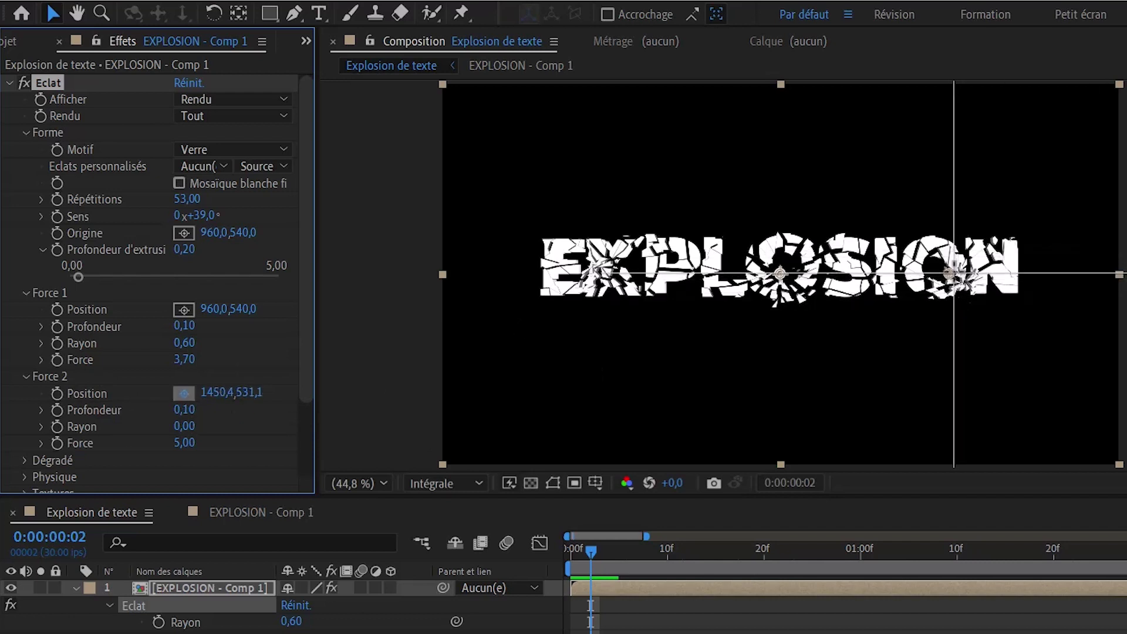
click(951, 274)
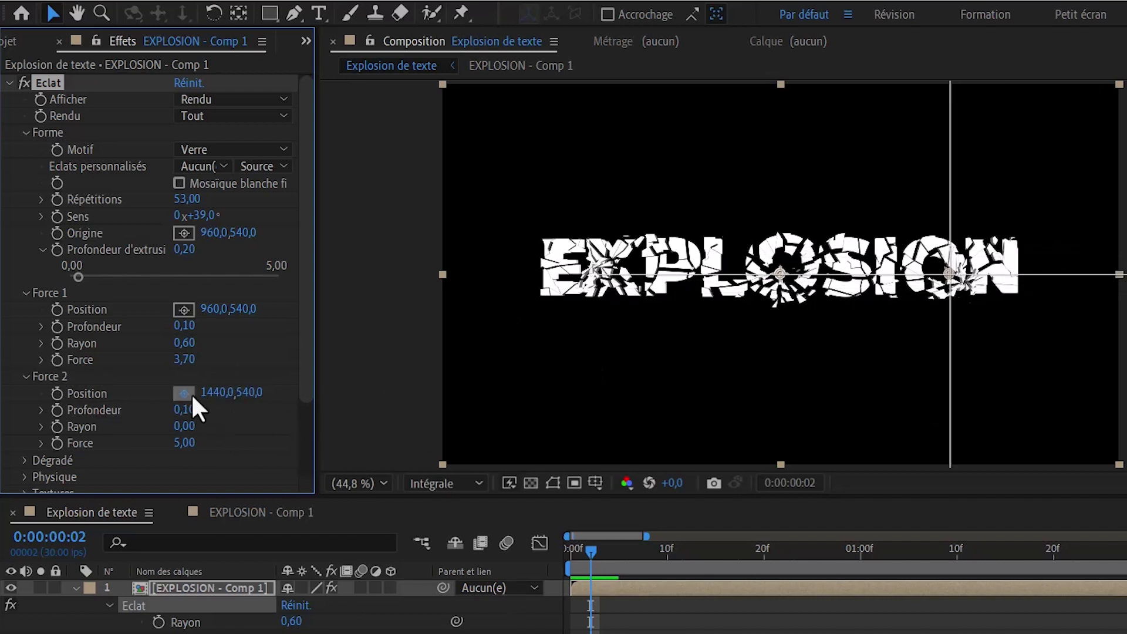
click(176, 392)
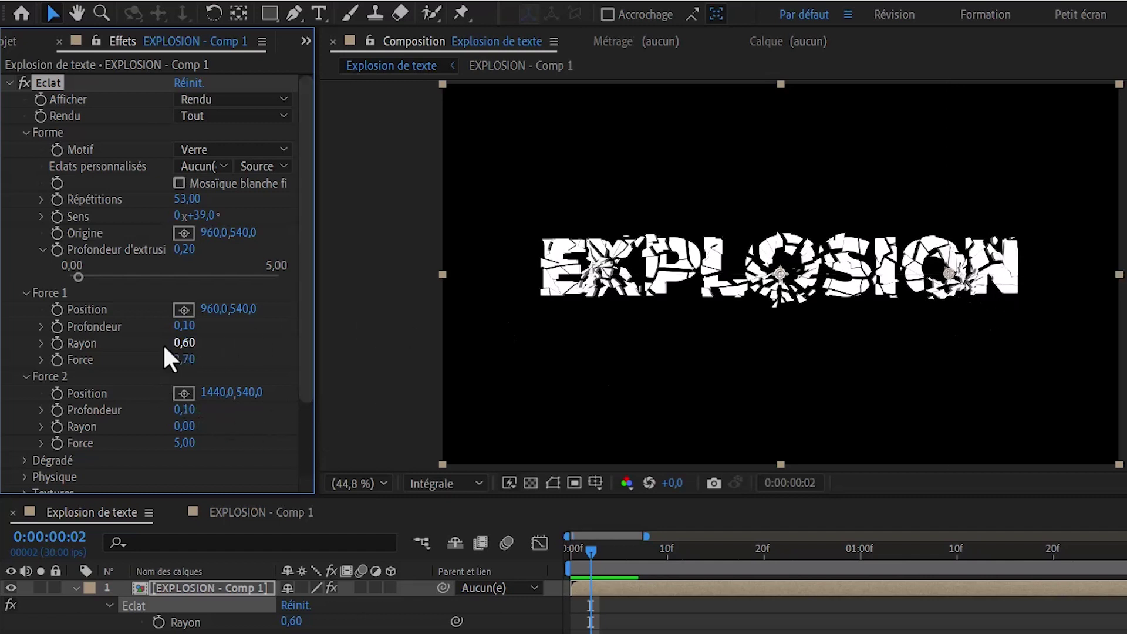
mouse_move(222, 317)
mouse_down()
mouse_move(420, 289)
mouse_move(301, 304)
mouse_move(306, 322)
mouse_move(963, 340)
mouse_move(1070, 315)
mouse_up()
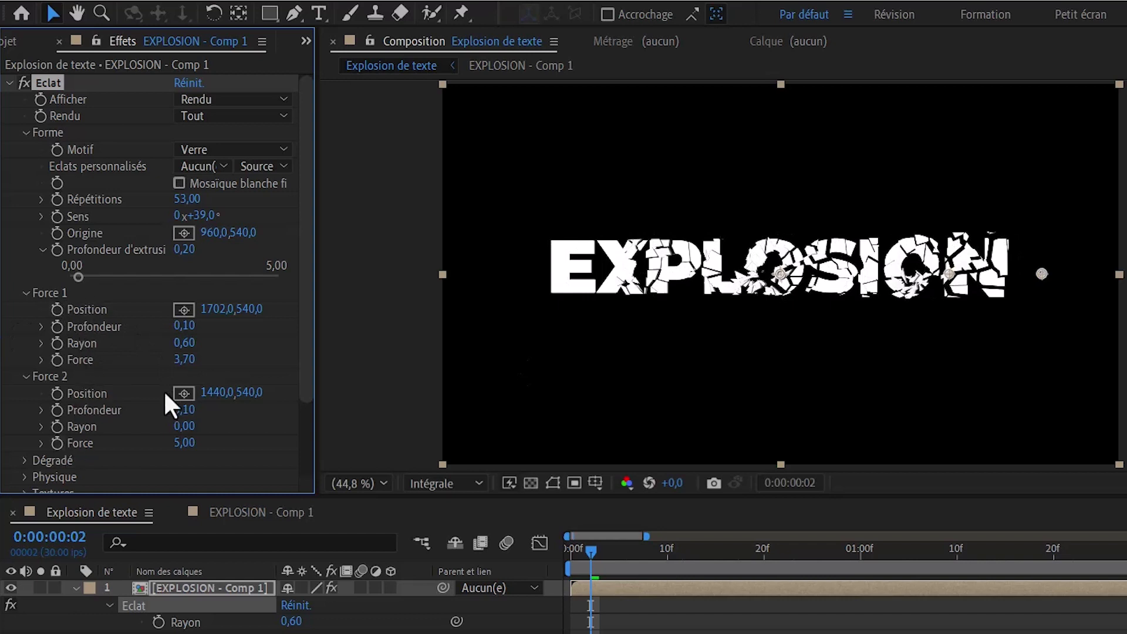
key(ctrl+z)
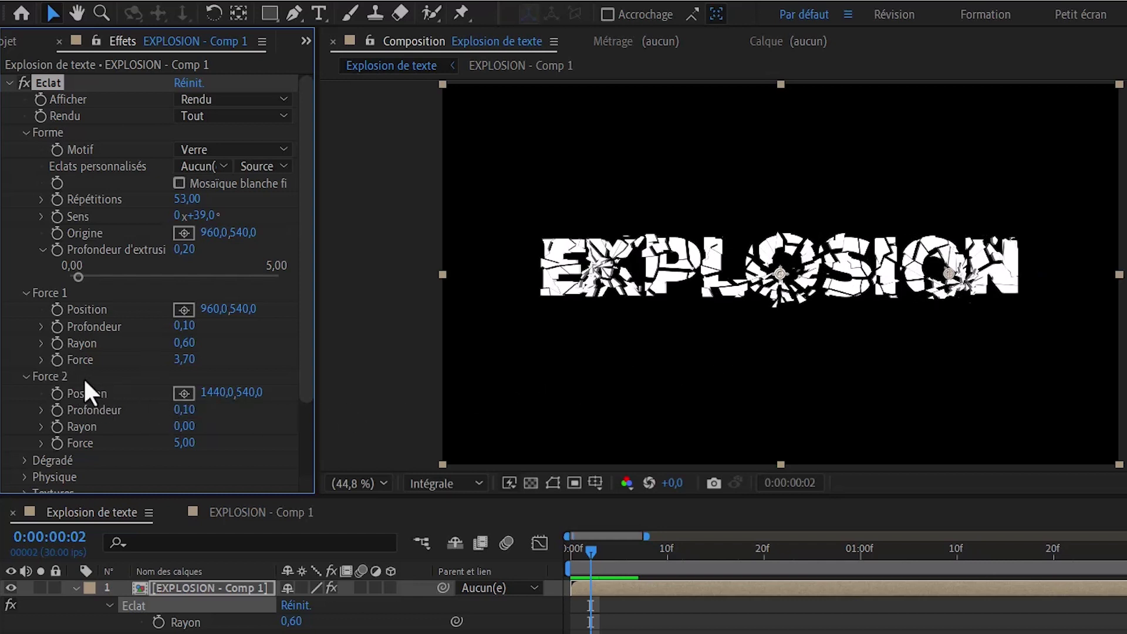
drag(205, 392, 521, 403)
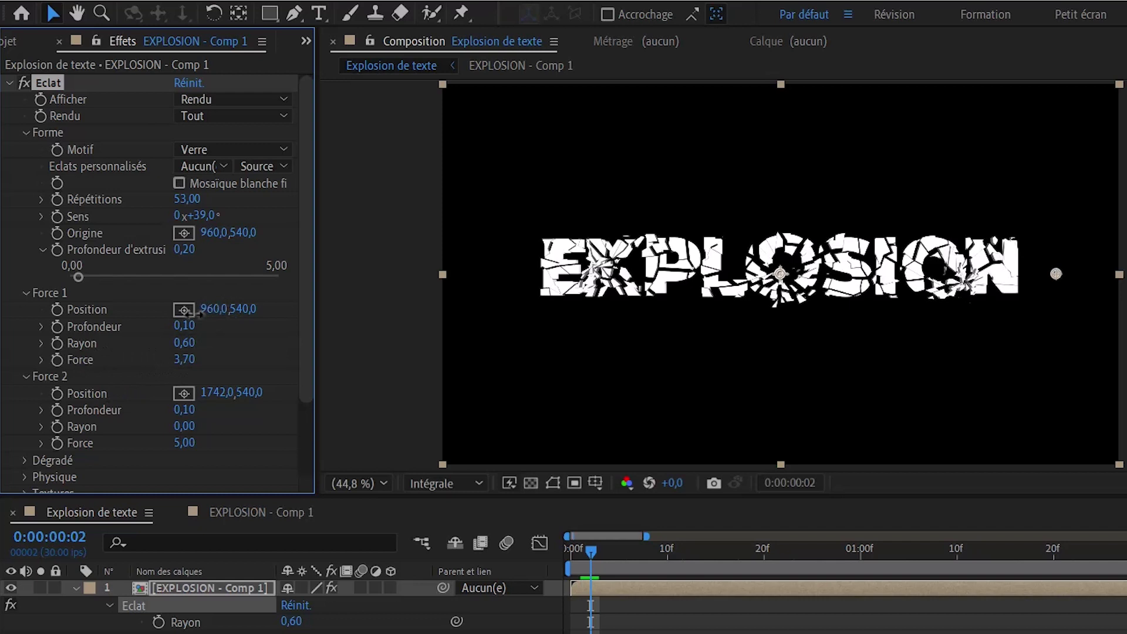
Step: Set Force 1 to 508,0,540,0 with radius 0,21 and Force 2 to 1553,0,540,0 with radius 0,19
drag(218, 317, 117, 338)
drag(5, 370, 5, 464)
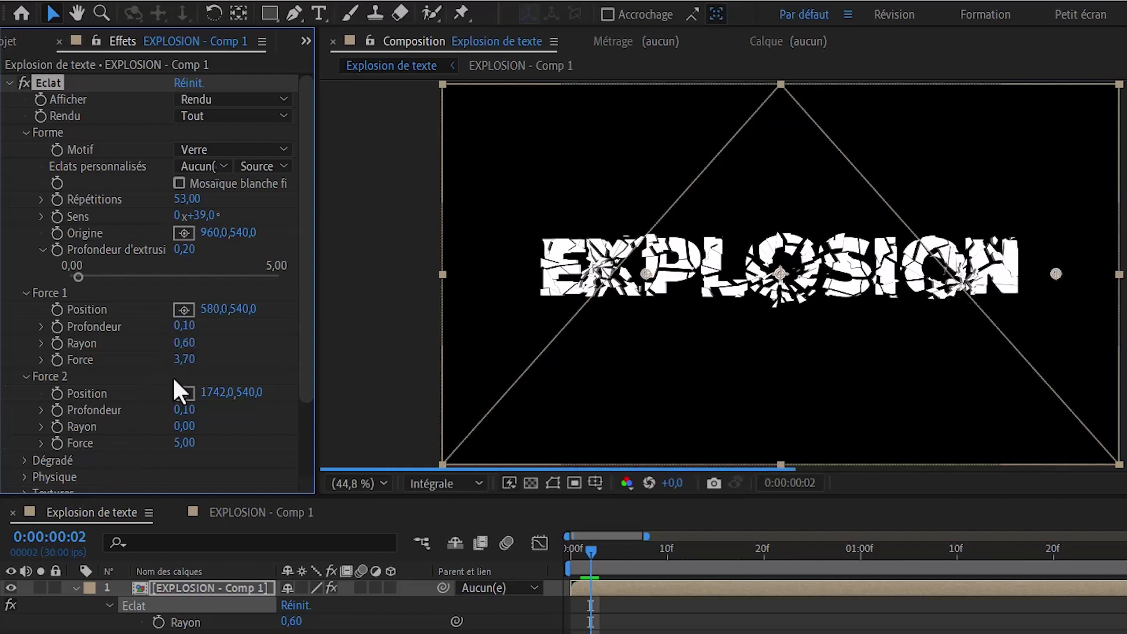
drag(185, 345, 142, 344)
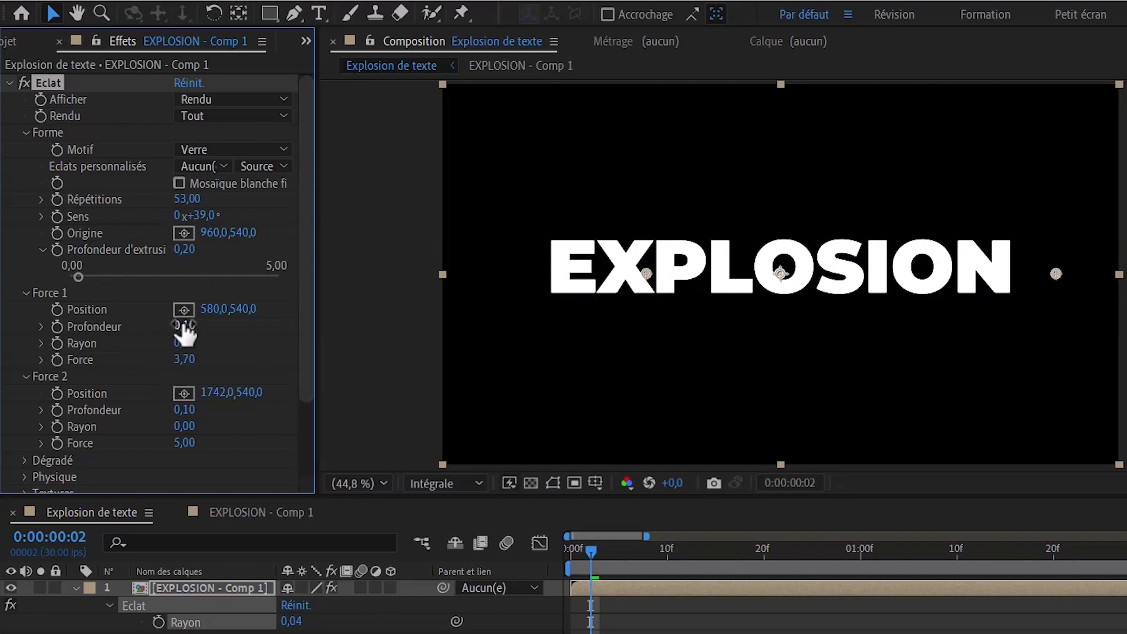
mouse_move(215, 311)
mouse_down()
mouse_move(161, 321)
mouse_move(286, 517)
mouse_up()
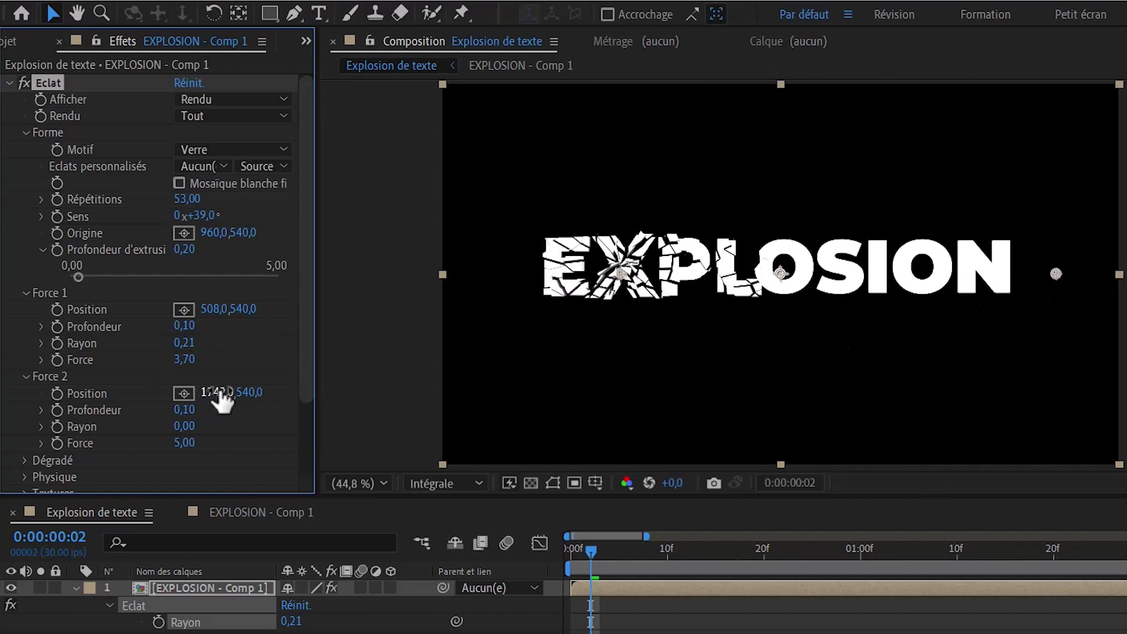
drag(216, 392, 44, 410)
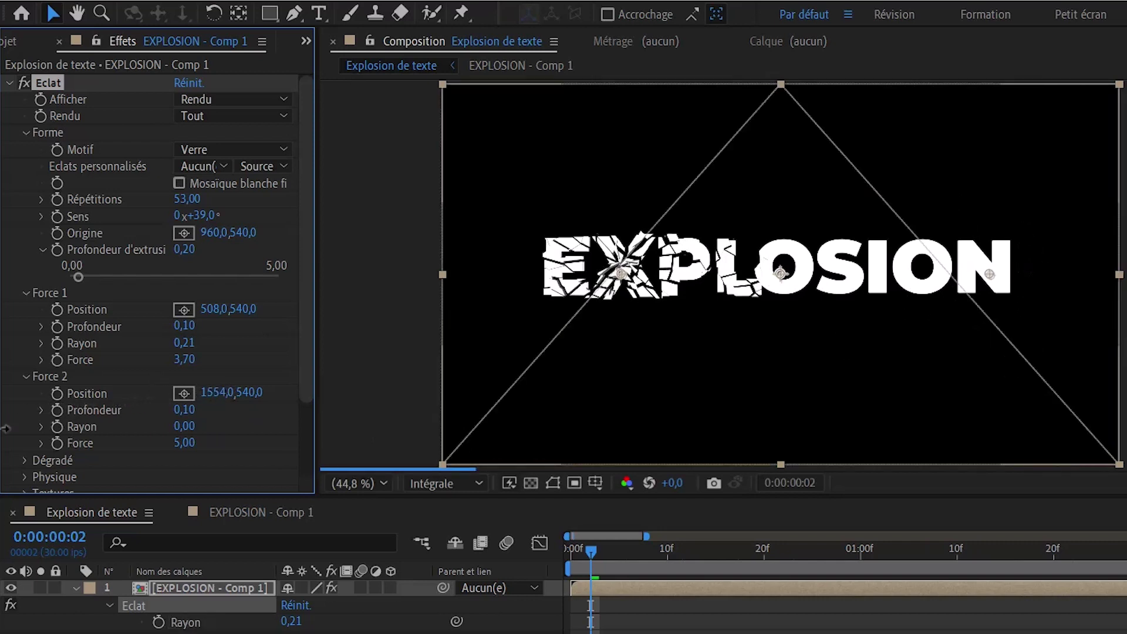
drag(187, 451, 890, 406)
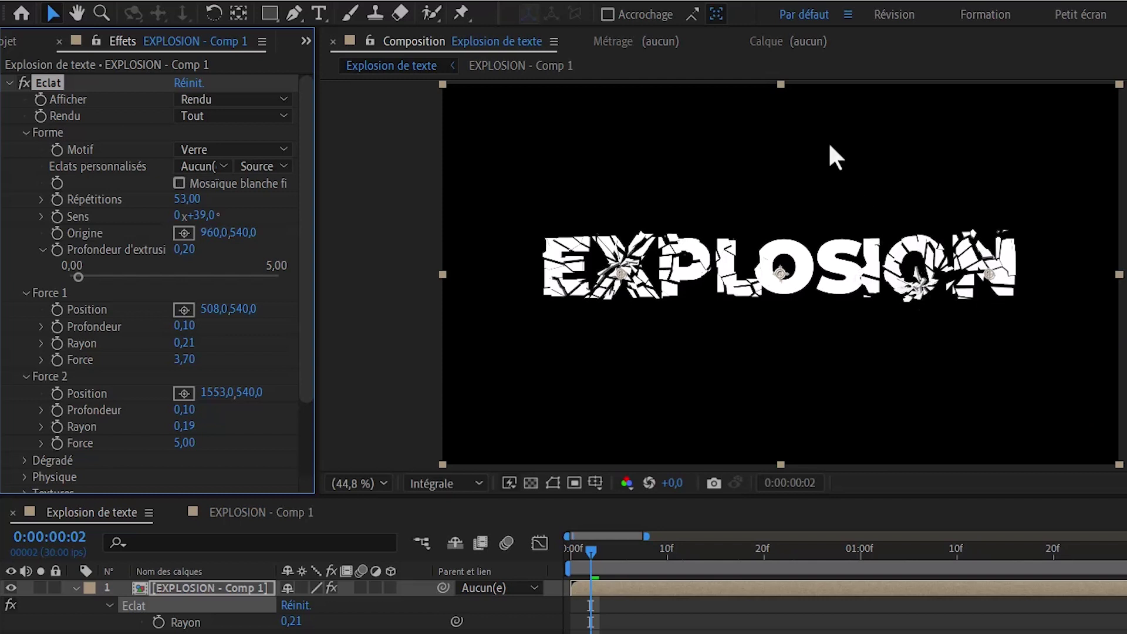
Step: Scroll the Éclat controls past a briefly expanded Dégradé group to reach Physique
scroll(300, 260, down, 3)
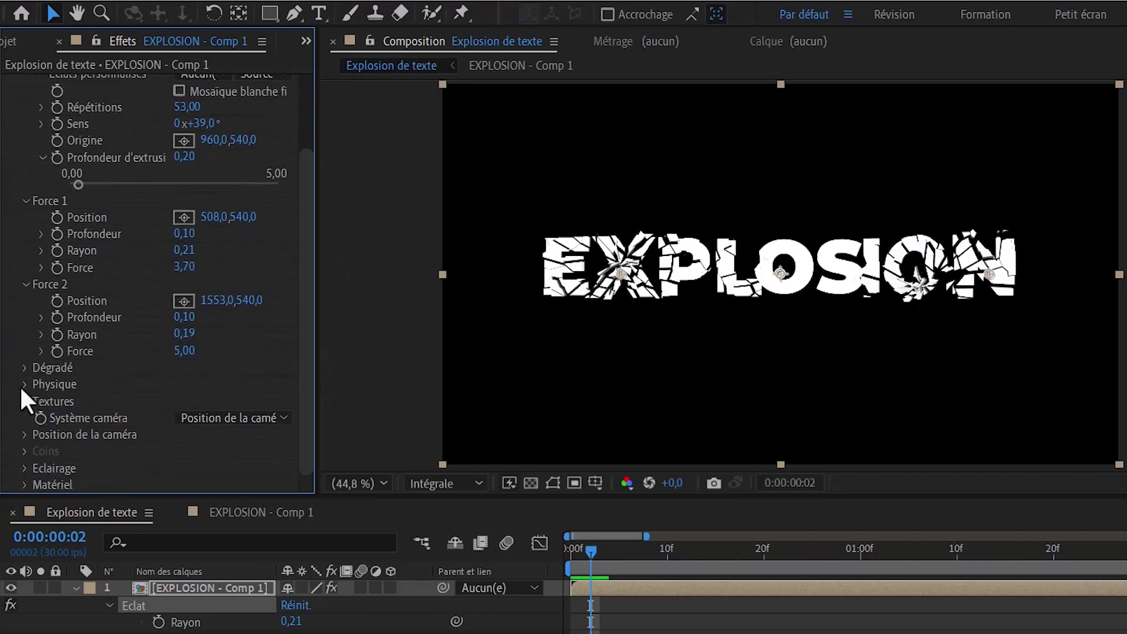
click(23, 368)
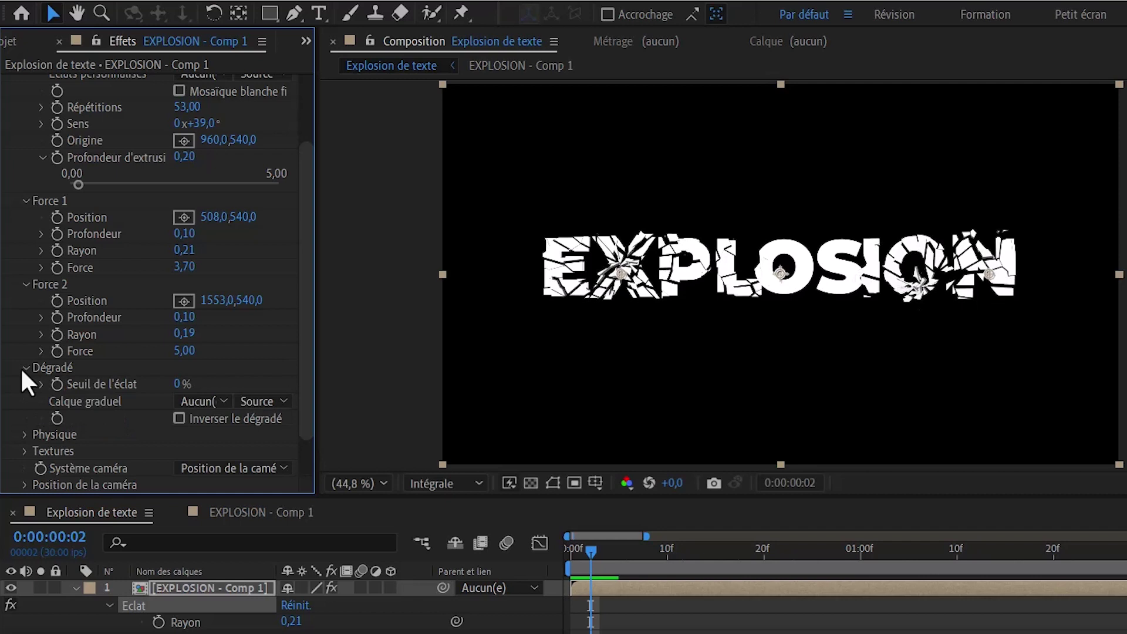
click(20, 367)
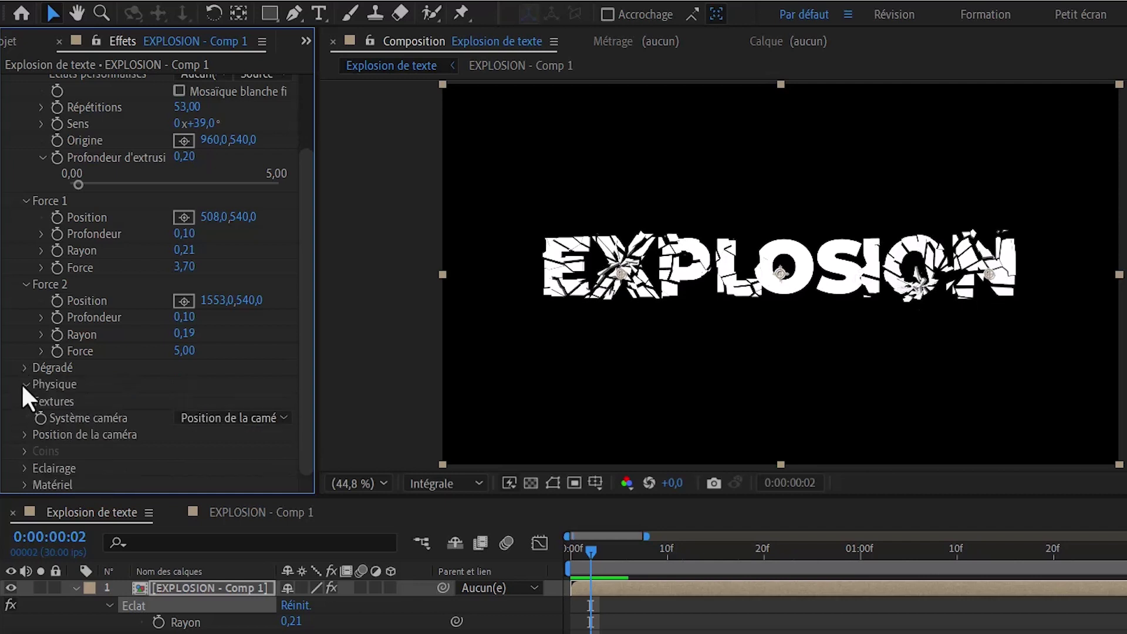
drag(302, 341, 305, 375)
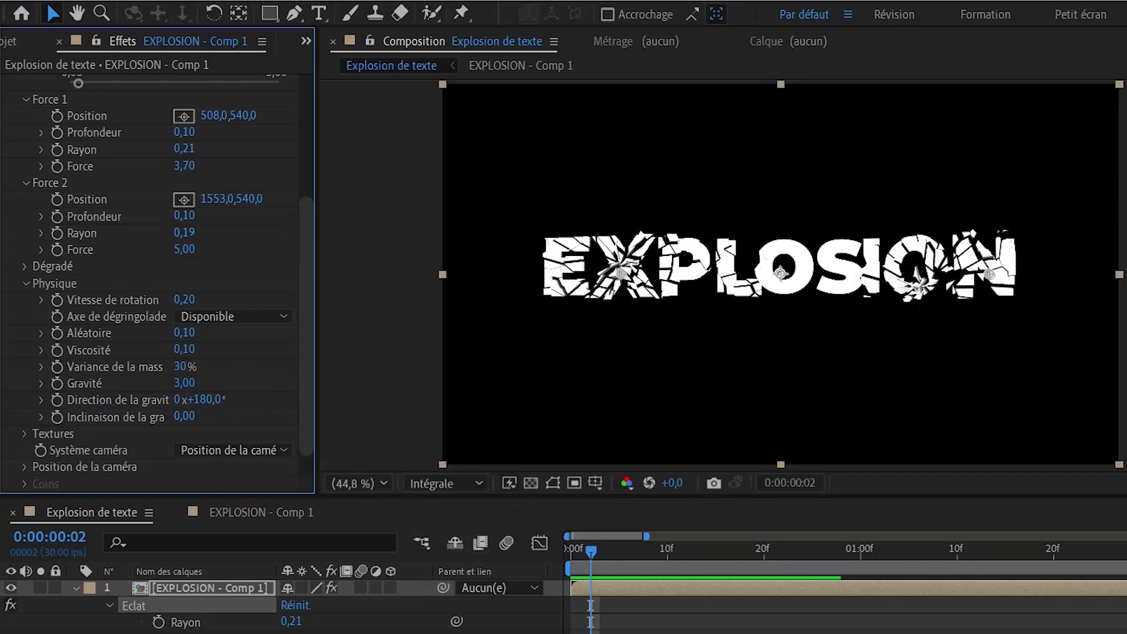
Step: Preview to frame 13 and set Physique Gravité to 3,40 so the shards fall away
key(space)
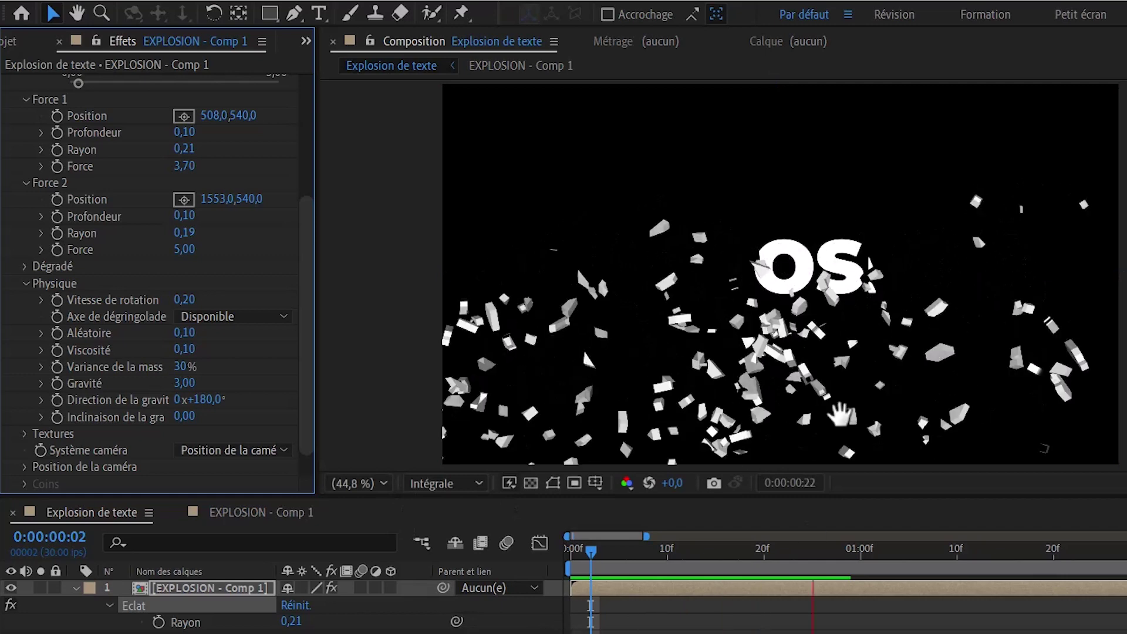
click(693, 557)
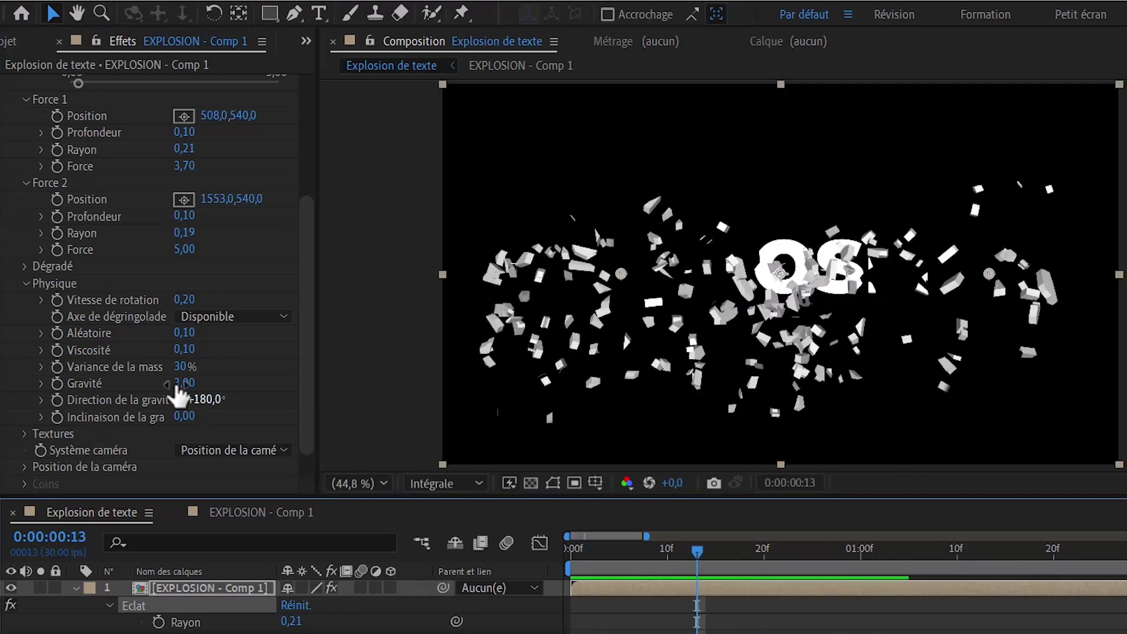
drag(186, 387, 214, 384)
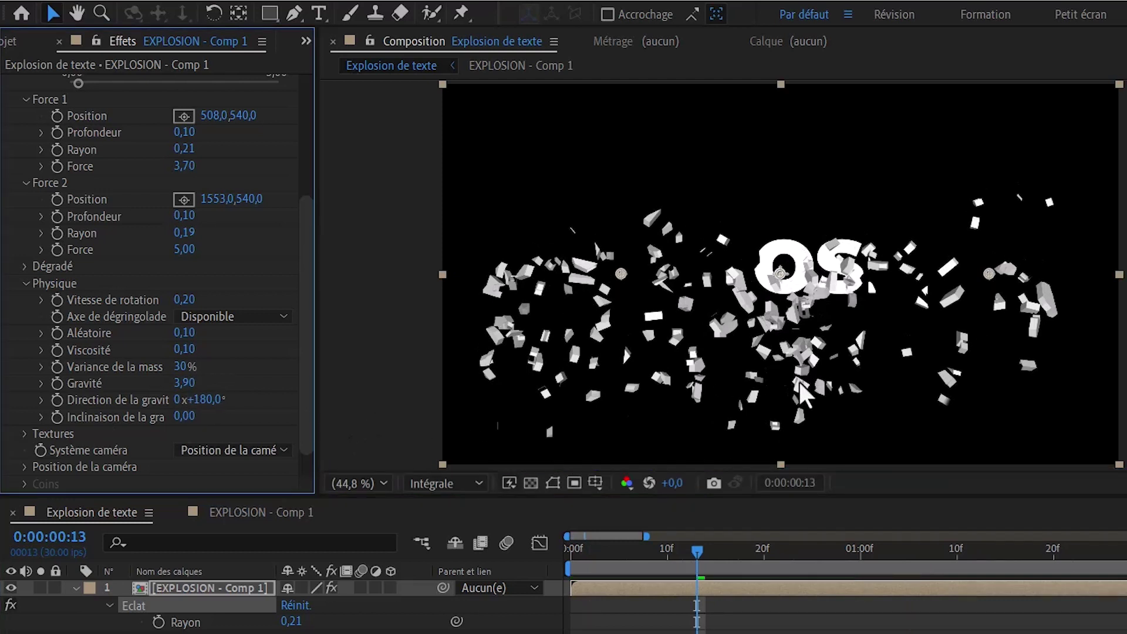
drag(184, 383, 241, 384)
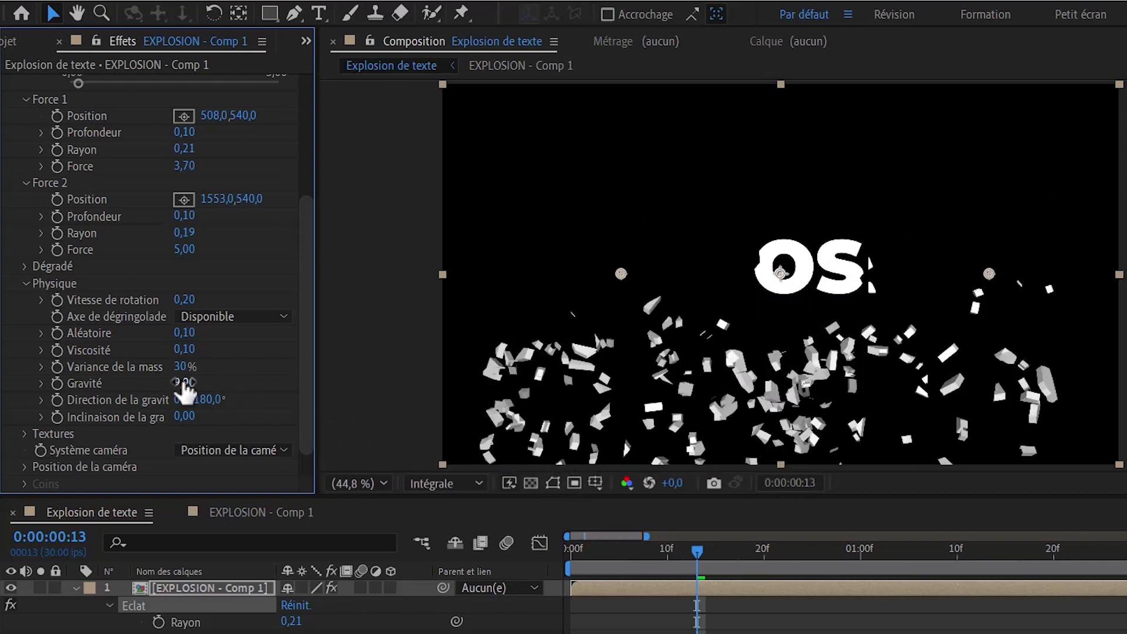
drag(184, 383, 112, 382)
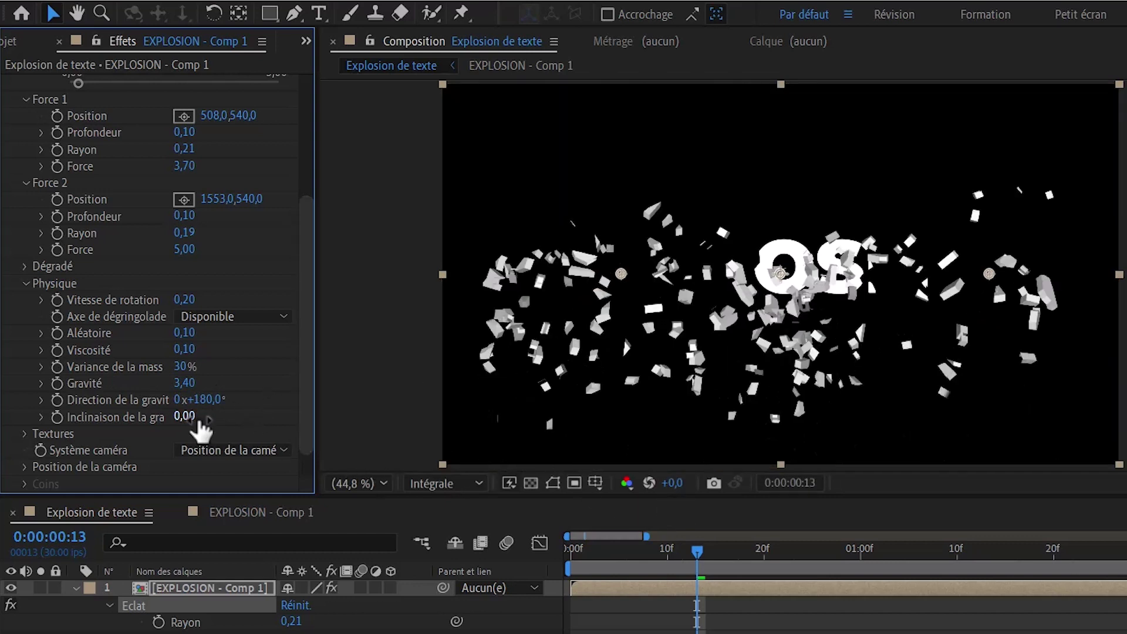
scroll(305, 411, down, 1)
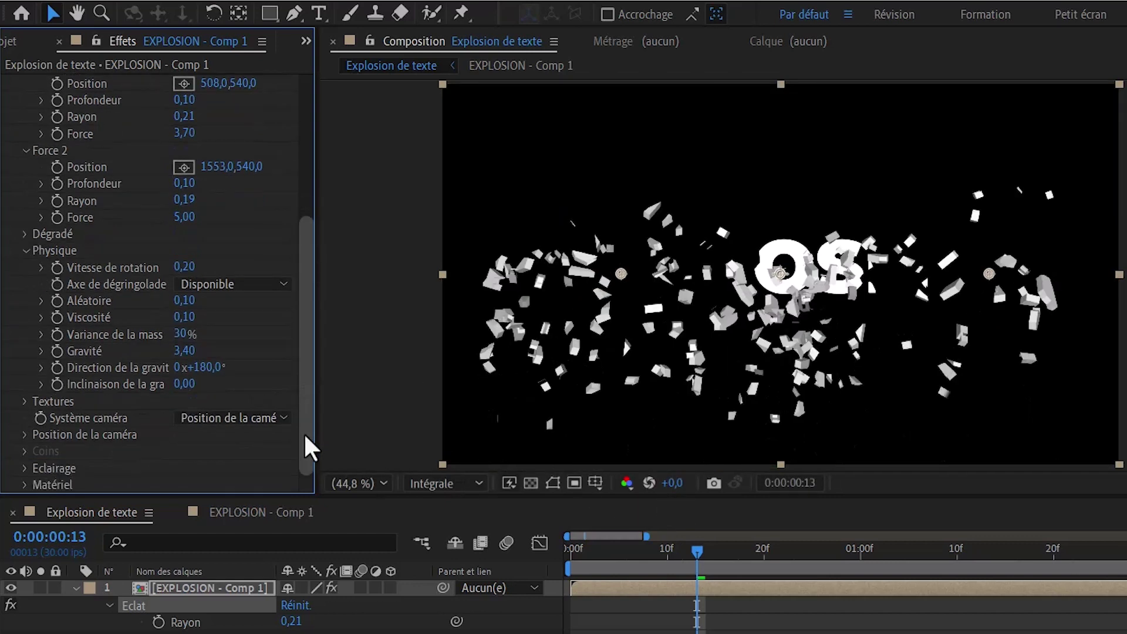
Step: Expand Position de la caméra and try camera Rotation X values at frame 2
click(25, 435)
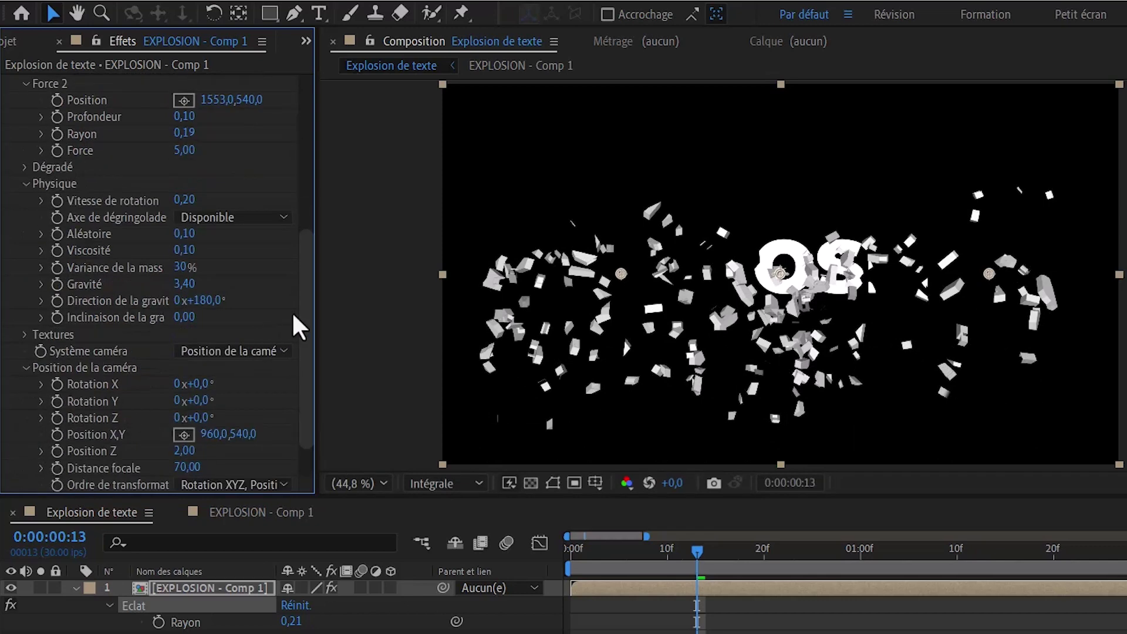
scroll(313, 346, down, 1)
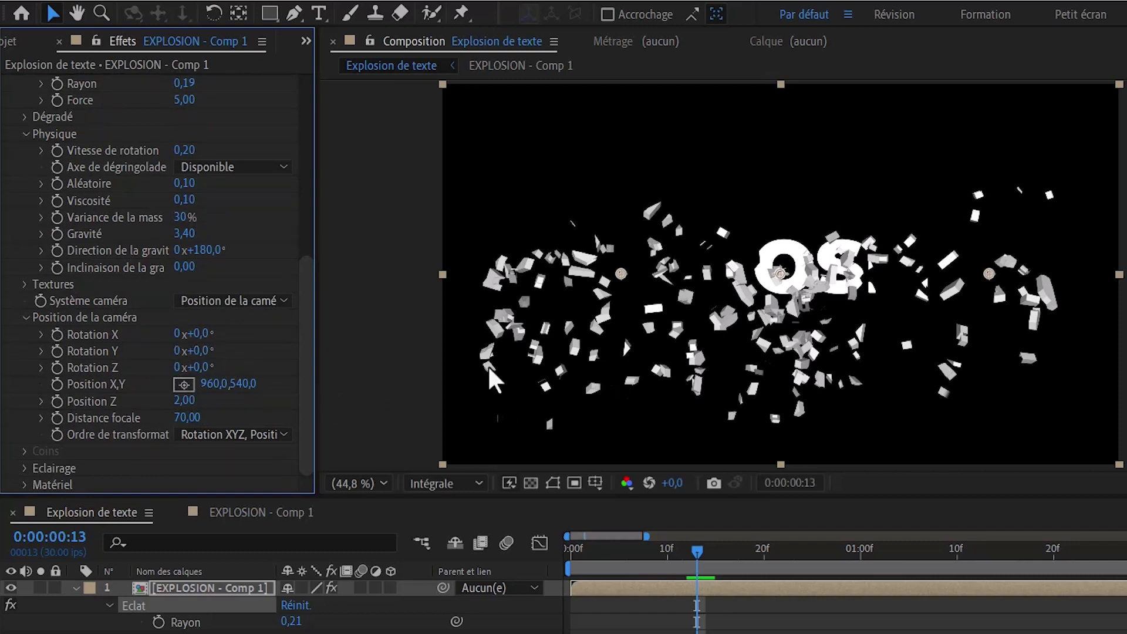
click(590, 555)
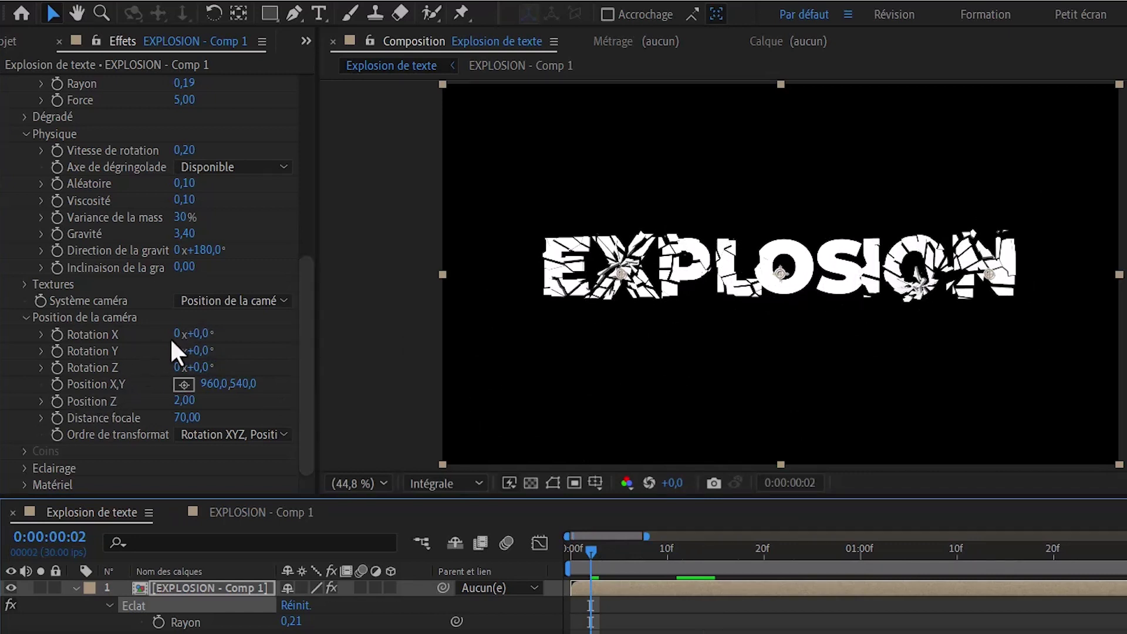
drag(203, 332, 230, 332)
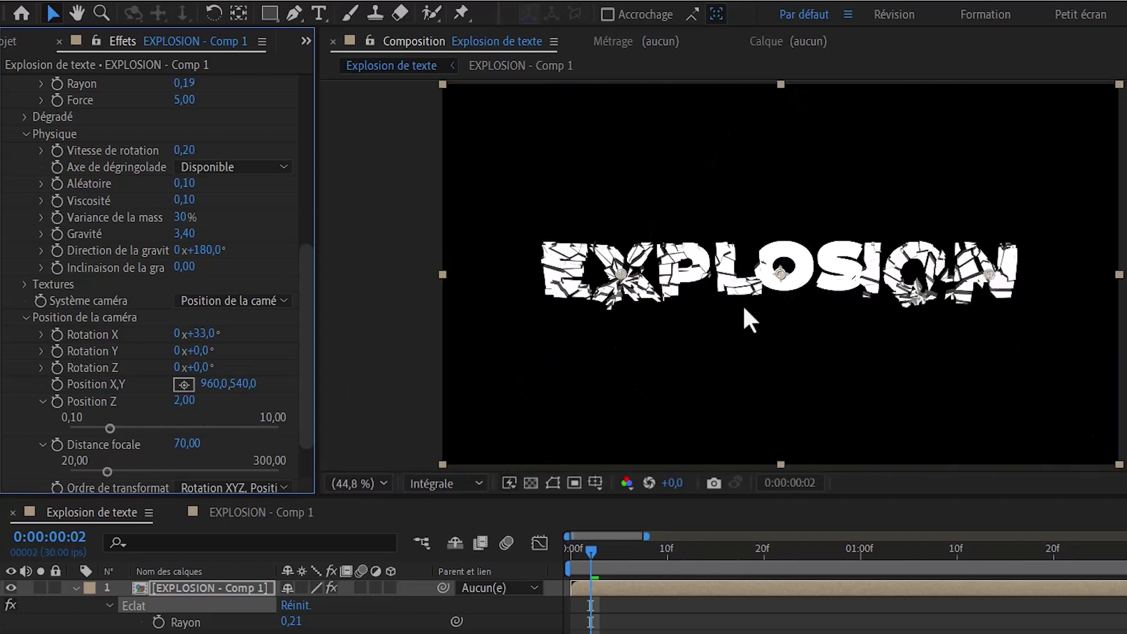
drag(211, 333, 418, 333)
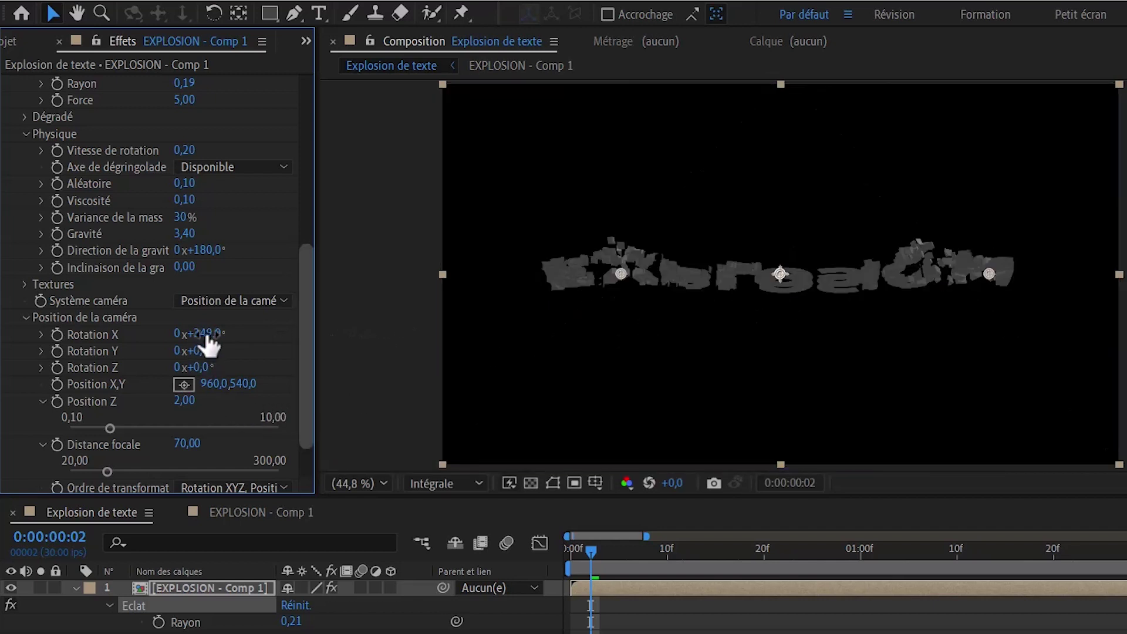
drag(208, 342, 200, 348)
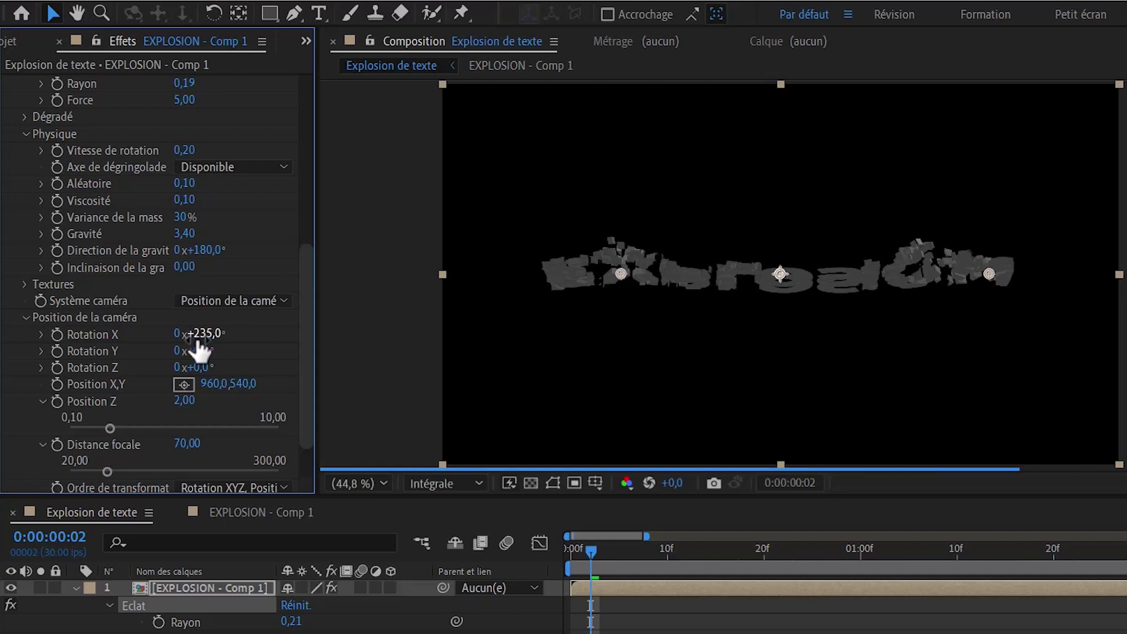
drag(205, 345, 179, 344)
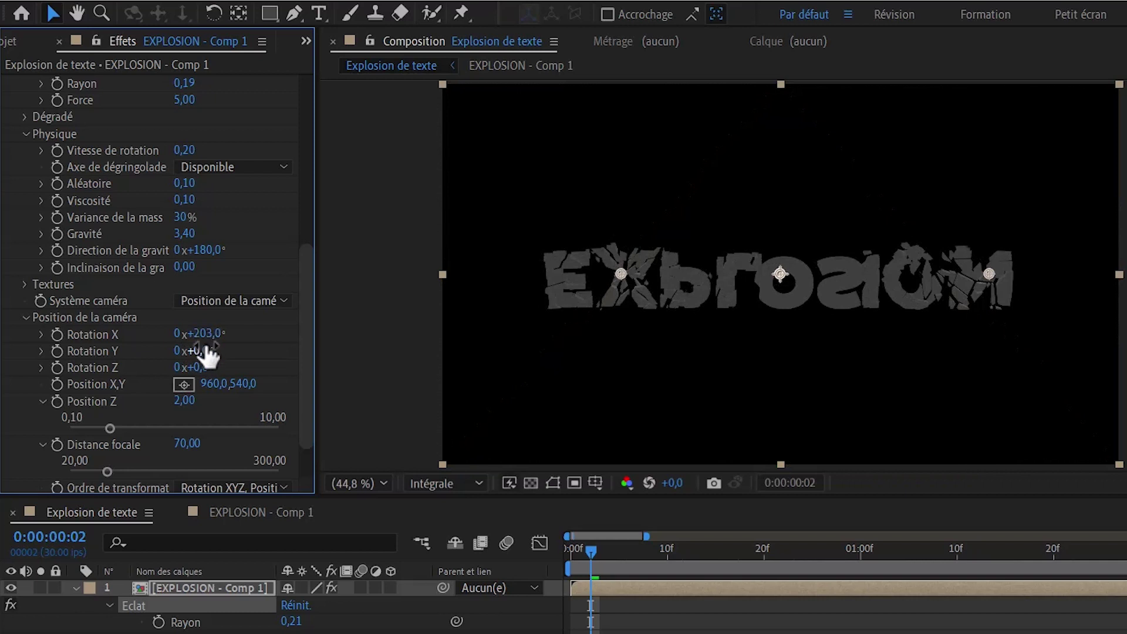
Step: Reset Rotation X to 0° and experiment with Rotation Y, leaving the camera head-on
click(202, 333)
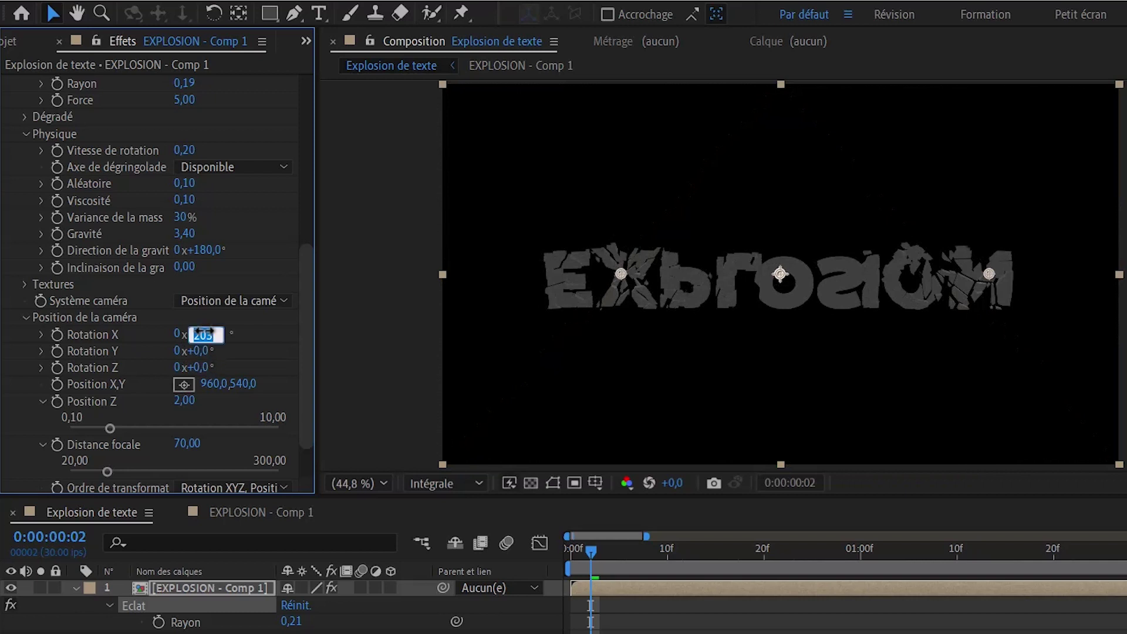
text(0)
key(Return)
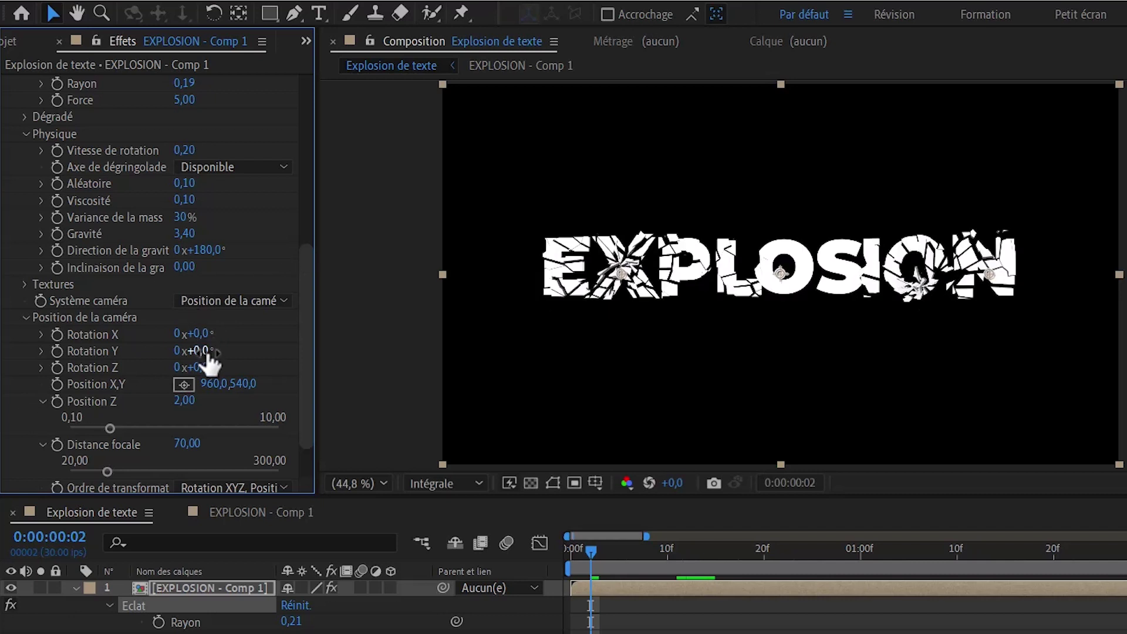
drag(200, 351, 271, 355)
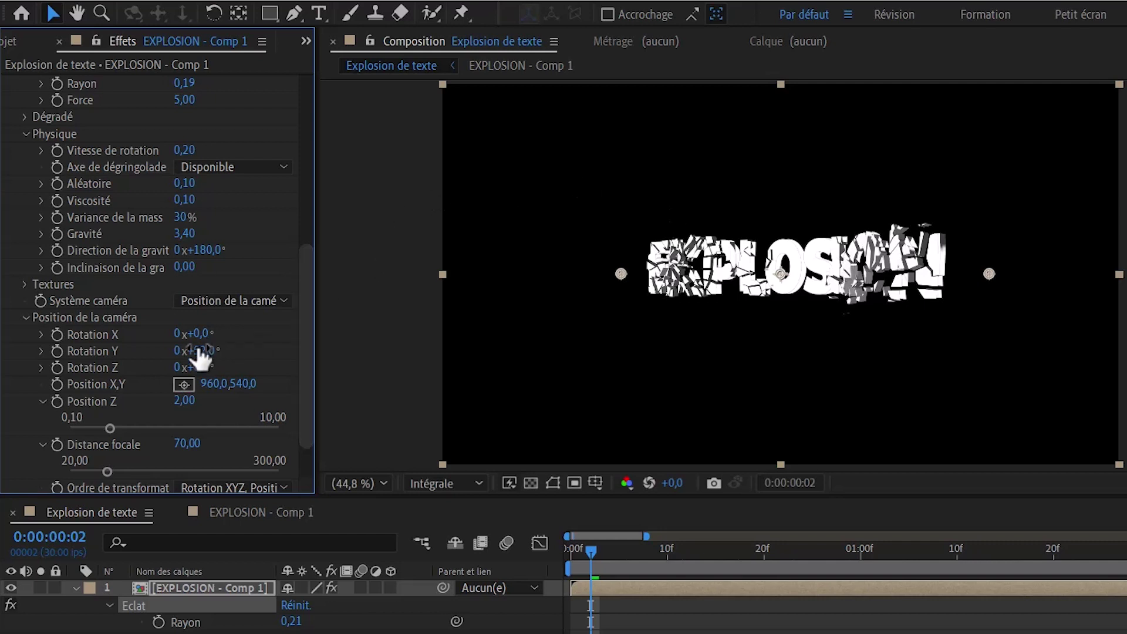
drag(198, 352, 258, 352)
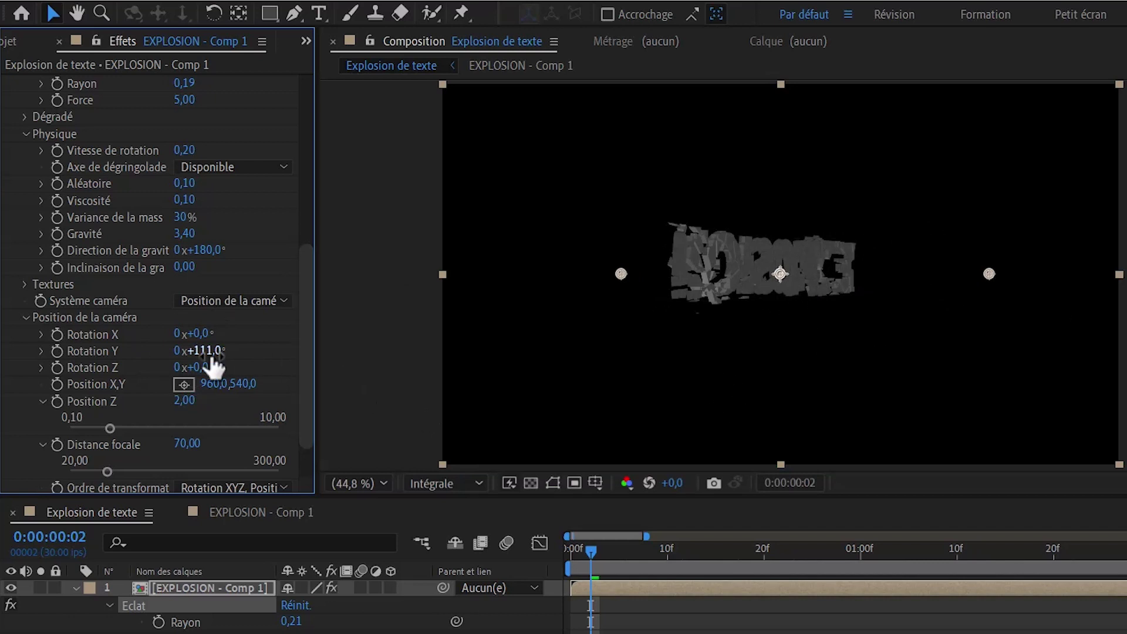
drag(214, 367, 214, 367)
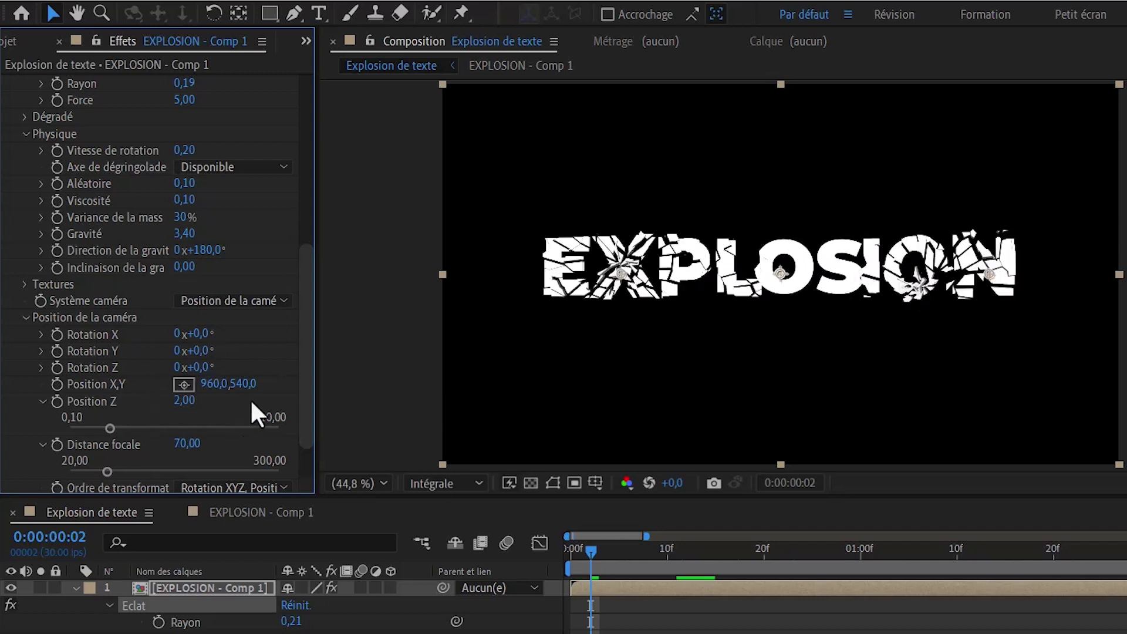
drag(312, 340, 307, 383)
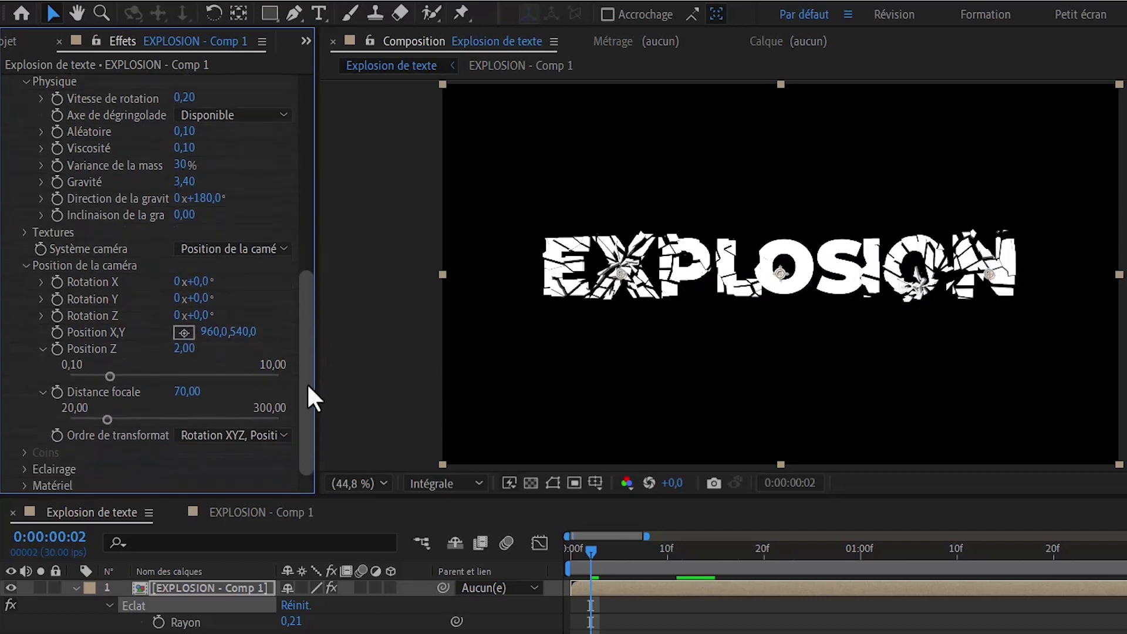
Step: Expand Eclairage and set the light colour to bright yellow FFD400
click(24, 474)
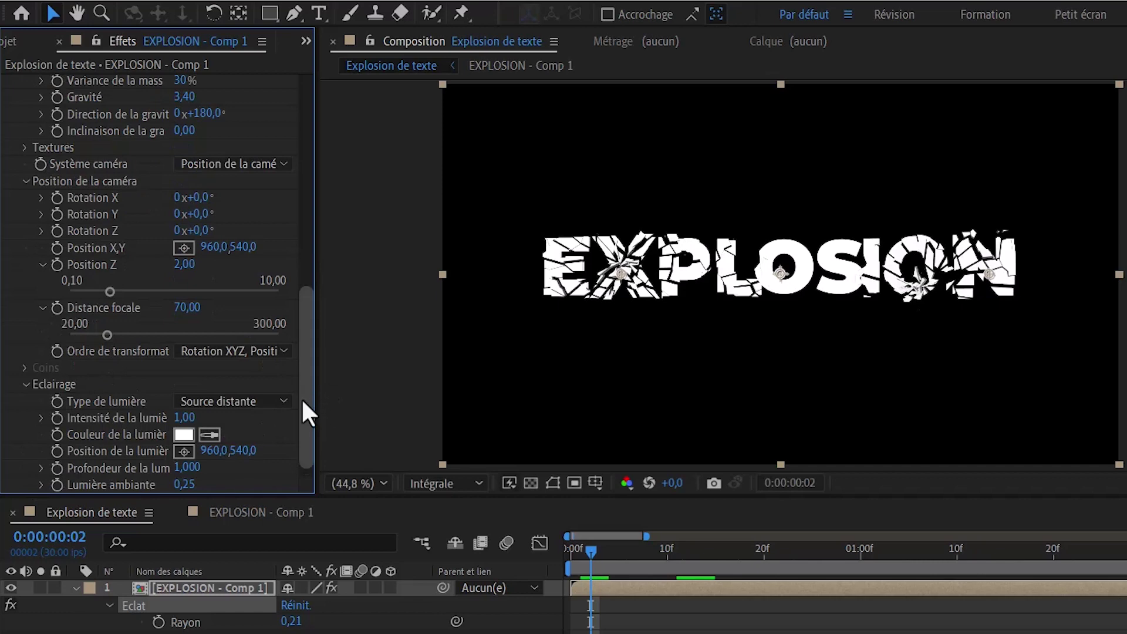
scroll(302, 397, down, 1)
click(186, 420)
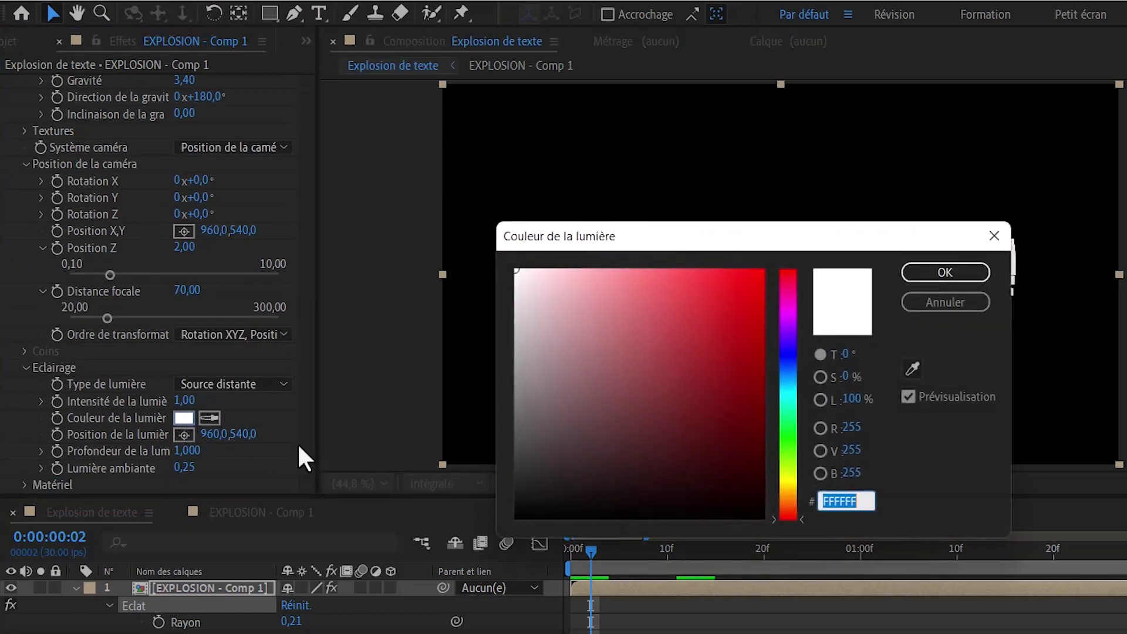
click(783, 485)
click(751, 312)
drag(775, 235, 770, 270)
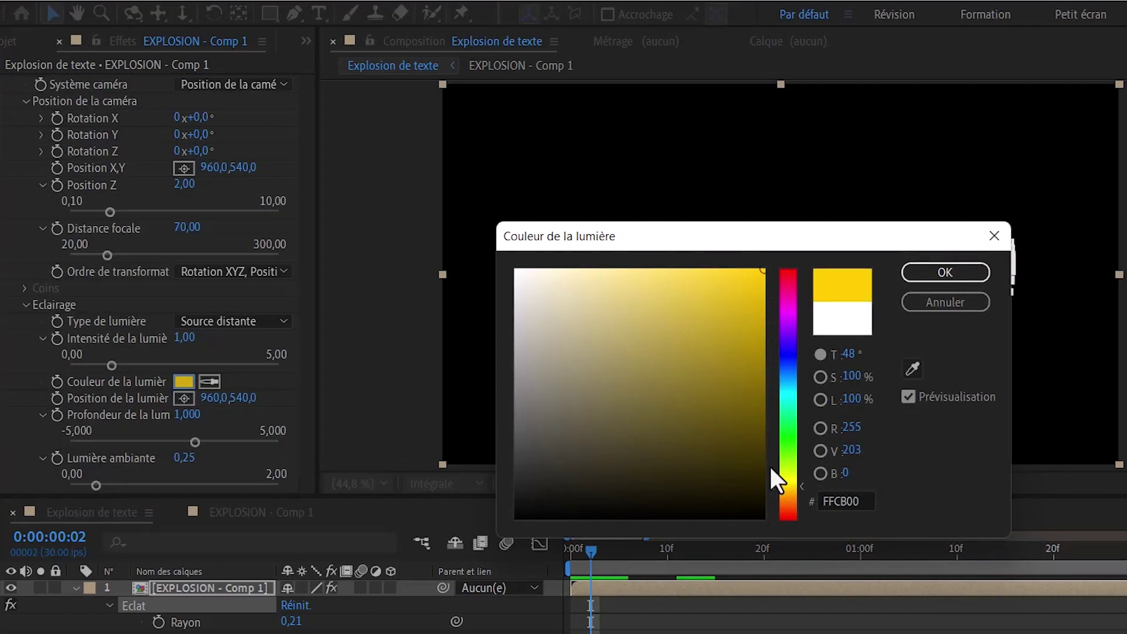
click(787, 485)
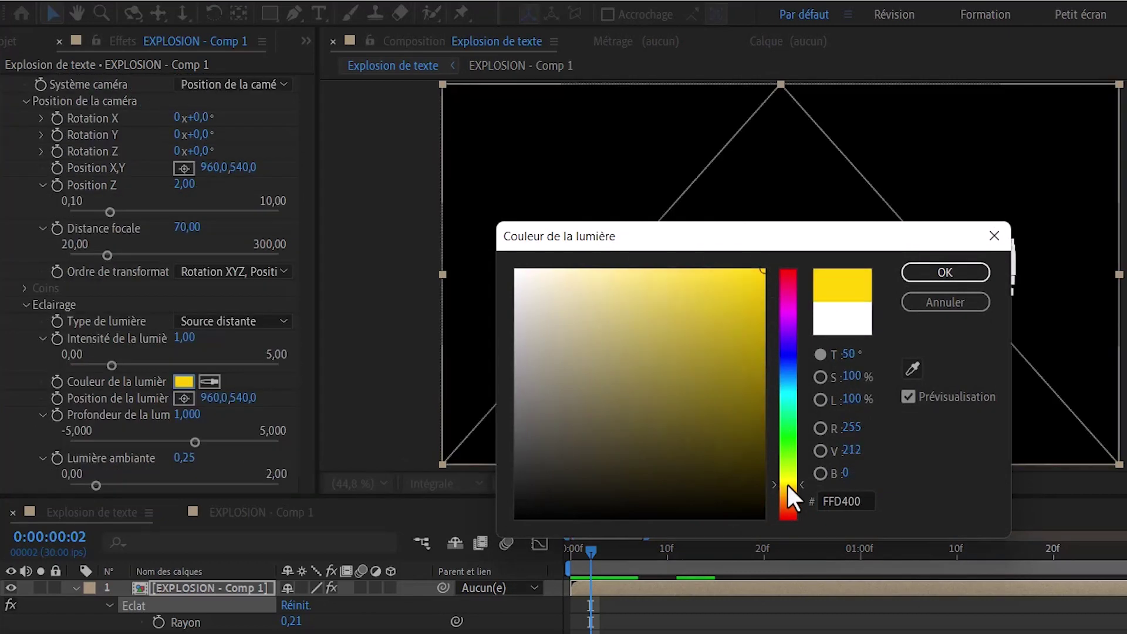
click(931, 272)
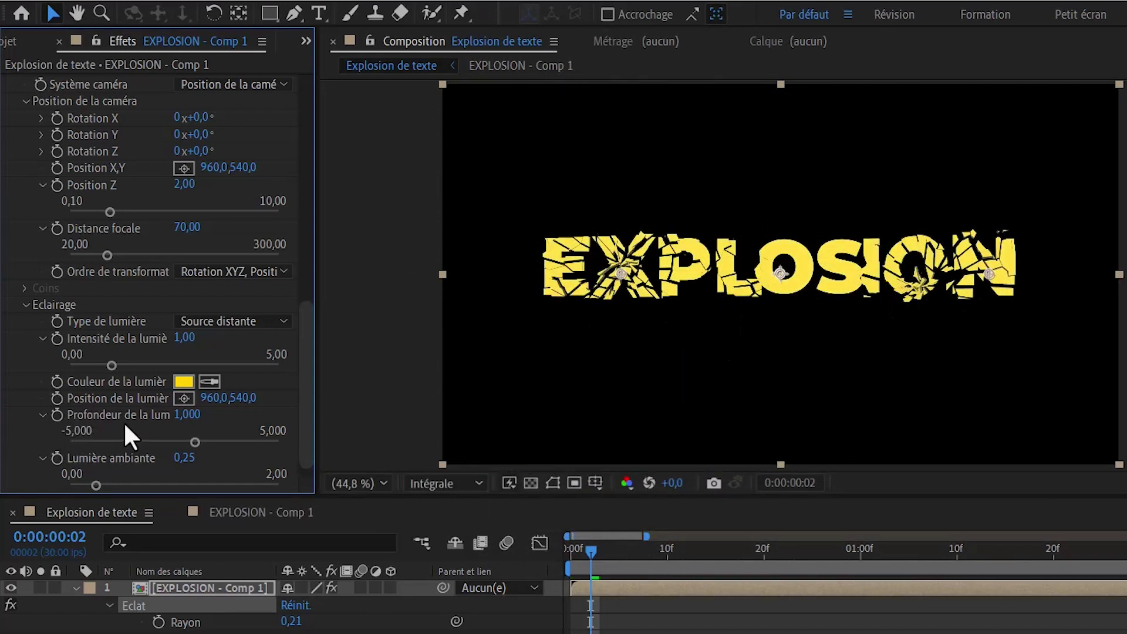
Step: Raise the light intensity to 1,63
drag(137, 362, 139, 364)
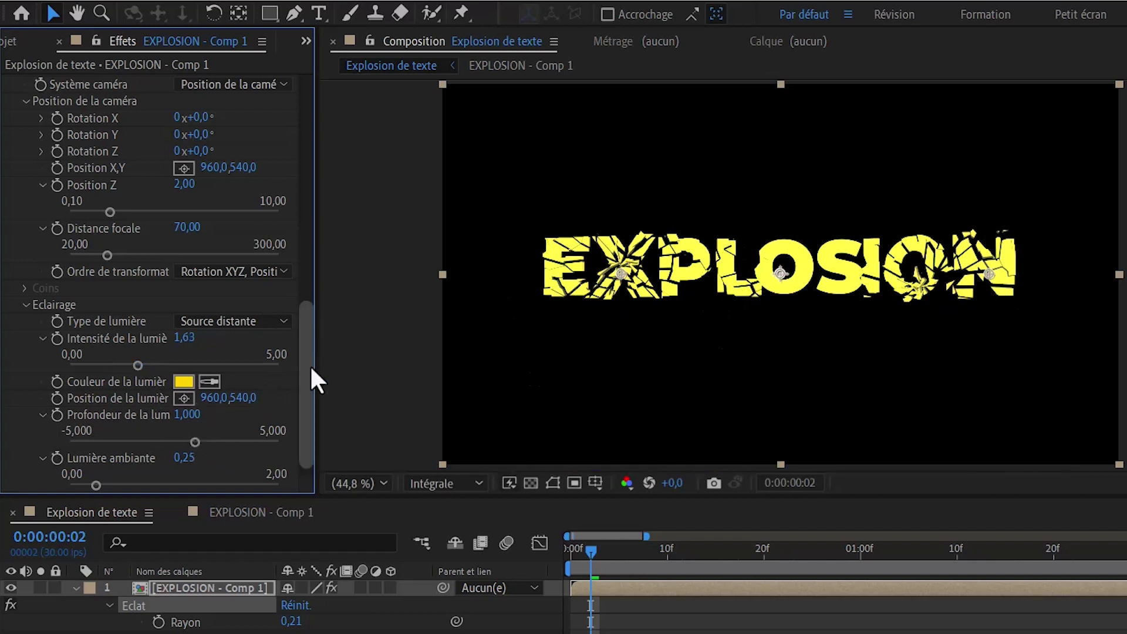
scroll(310, 364, down, 1)
drag(313, 356, 327, 245)
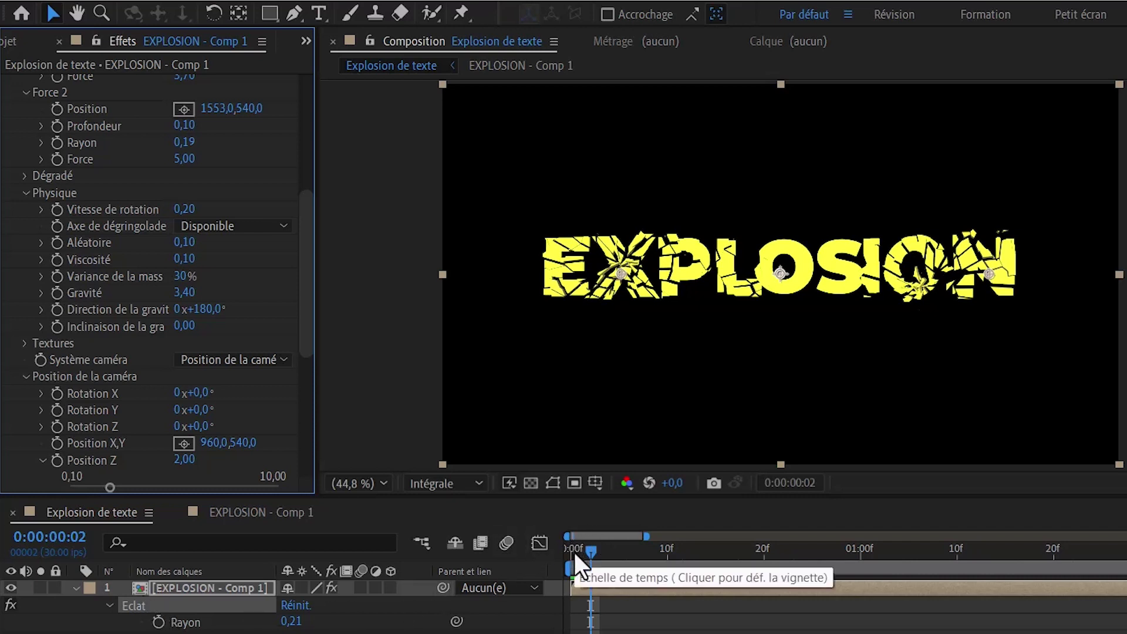
drag(304, 322, 305, 468)
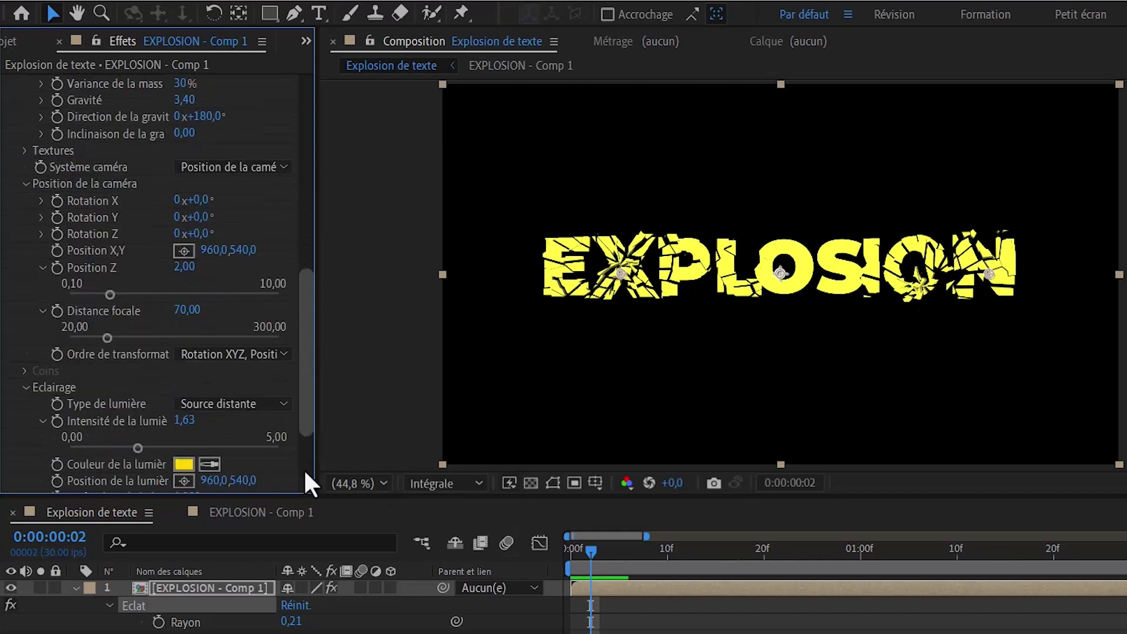
Step: Change the light colour to white FFFFFF and return to frame 0
click(183, 365)
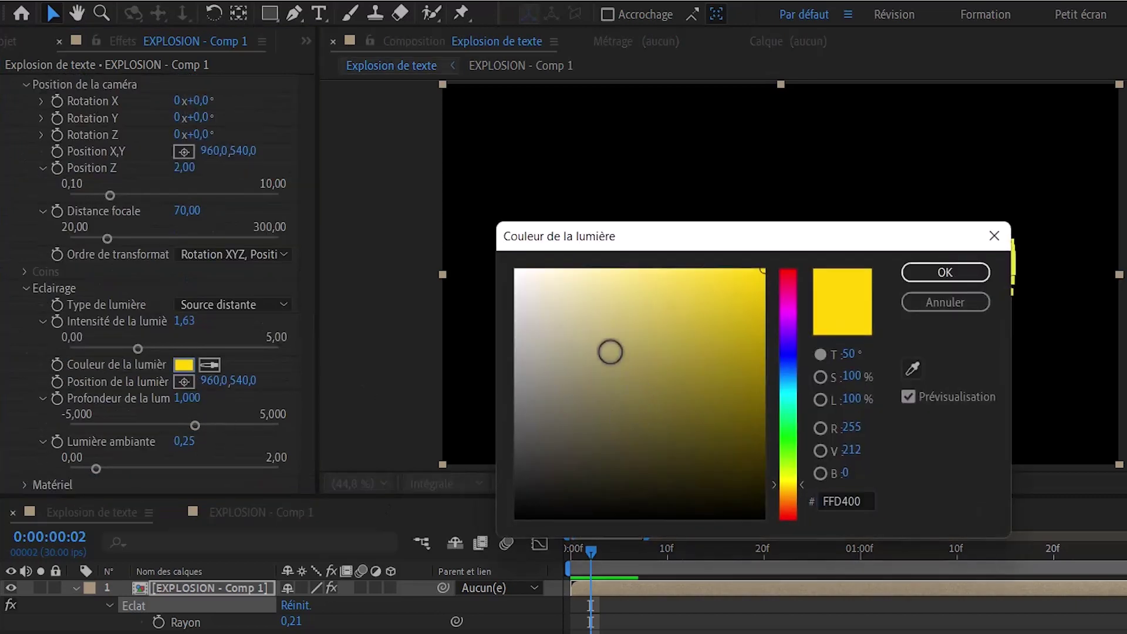
drag(609, 350, 503, 244)
click(932, 273)
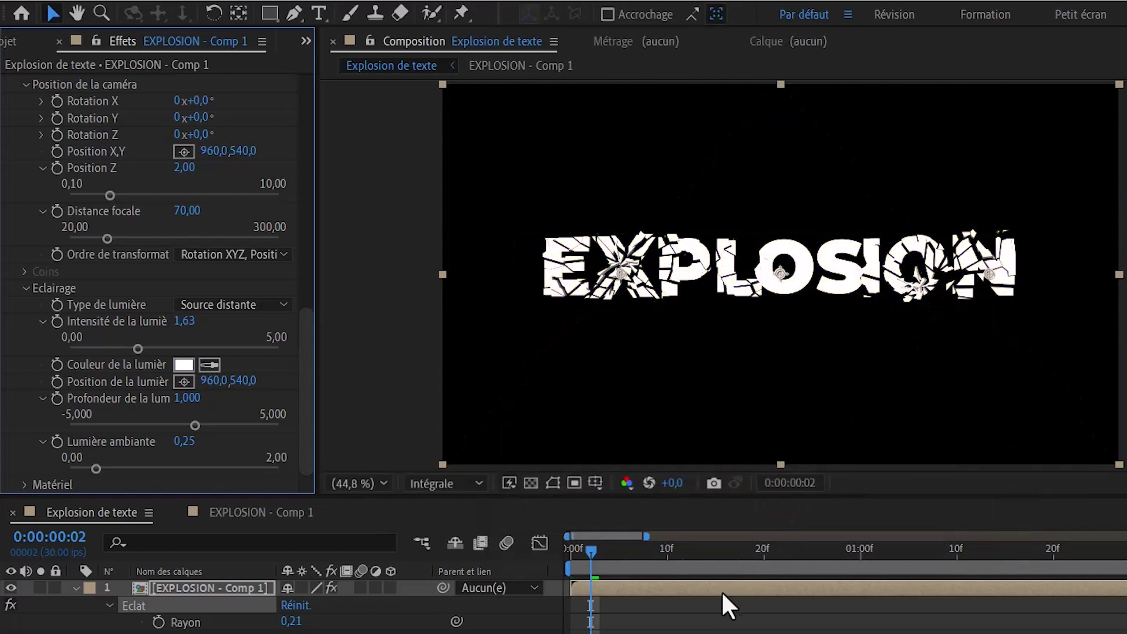
click(567, 549)
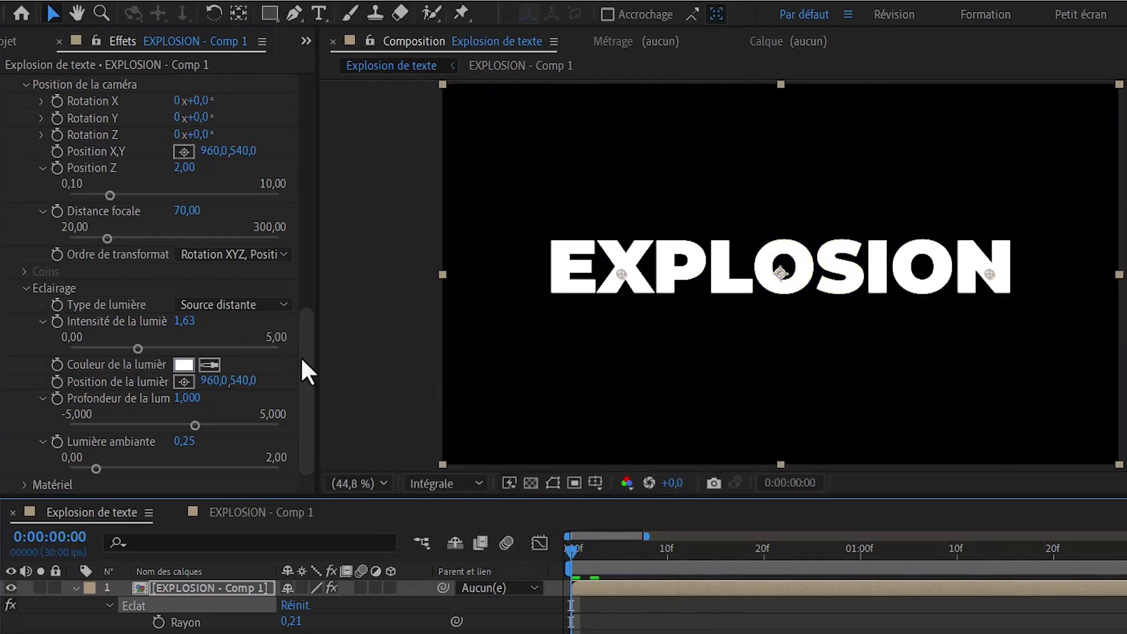
Step: Collapse the Forme, Force 1, Force 2, Physique, camera and Eclairage groups, then preview the shatter
drag(305, 385, 308, 143)
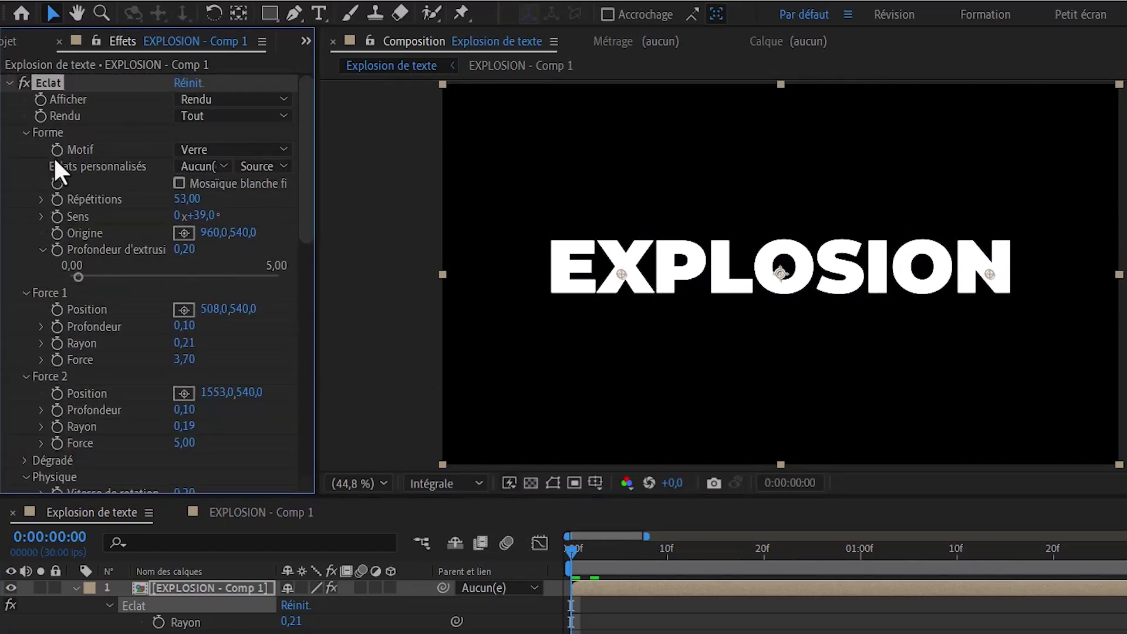
click(25, 134)
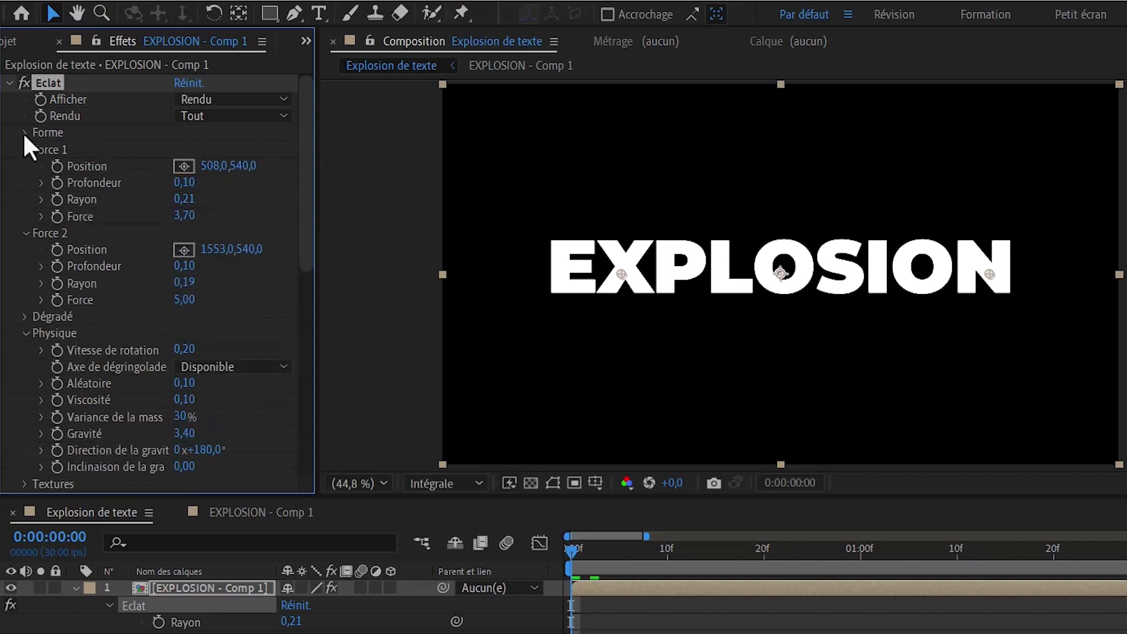
click(26, 150)
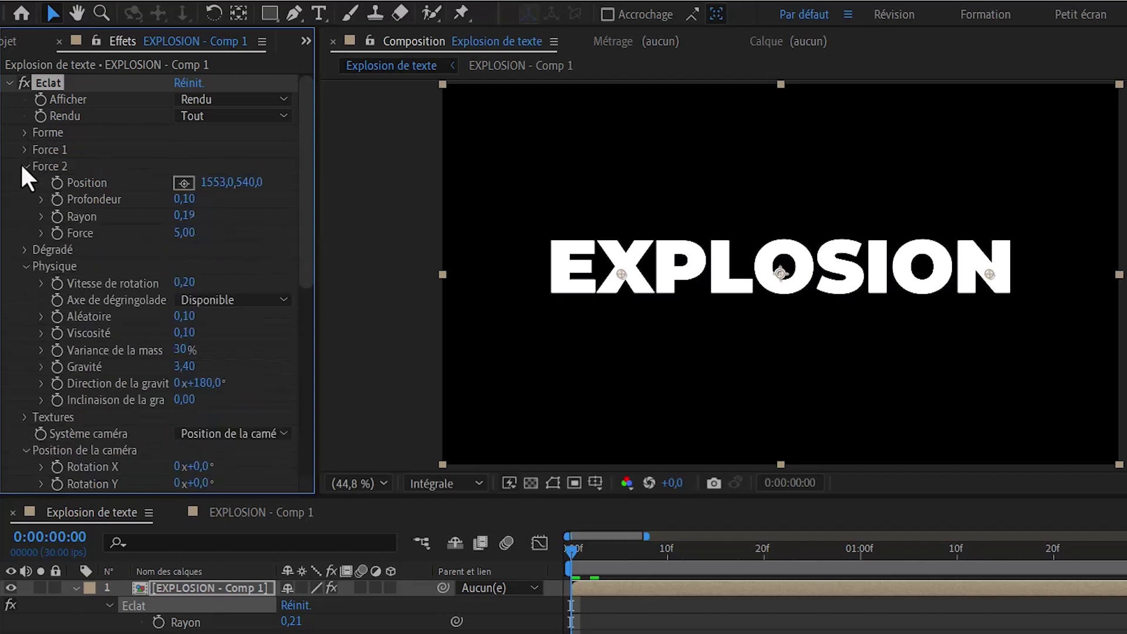
click(25, 166)
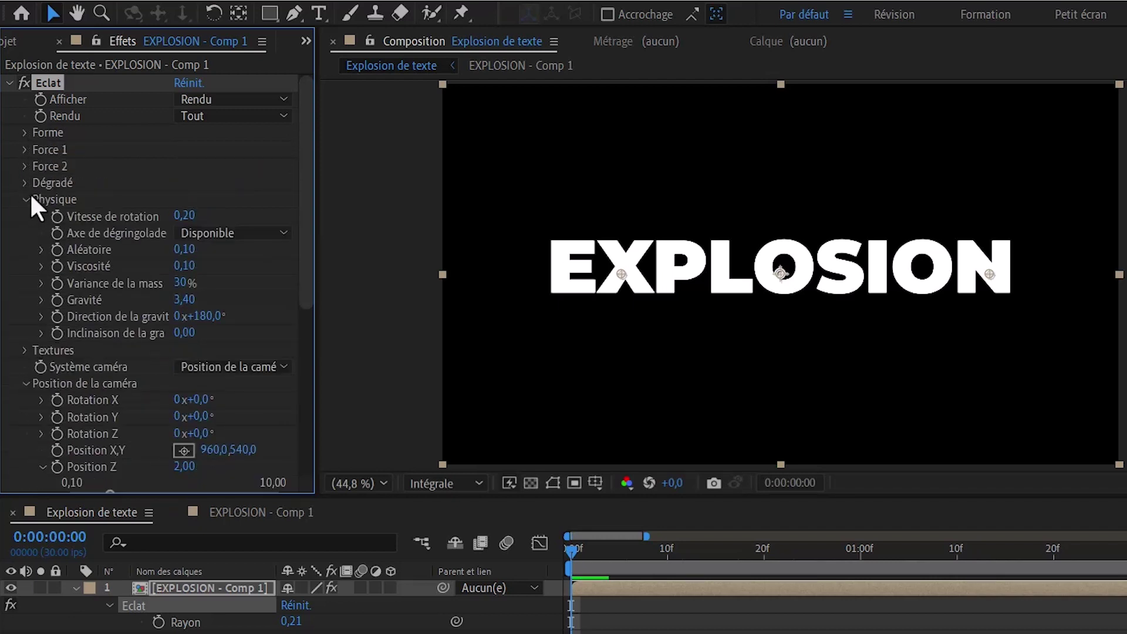
click(25, 199)
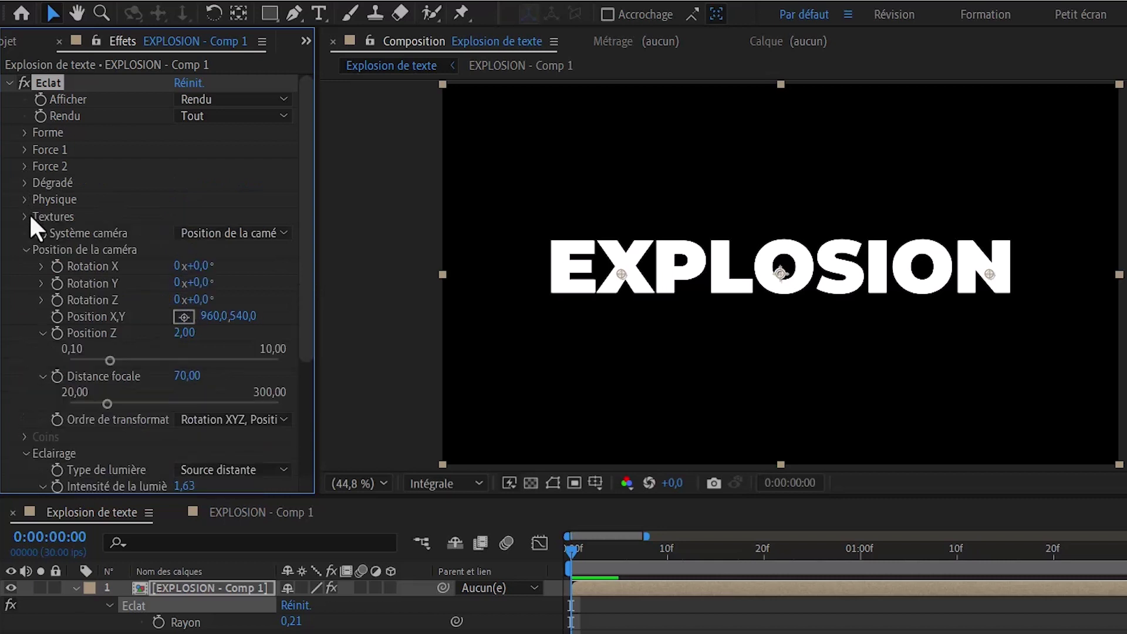
click(26, 248)
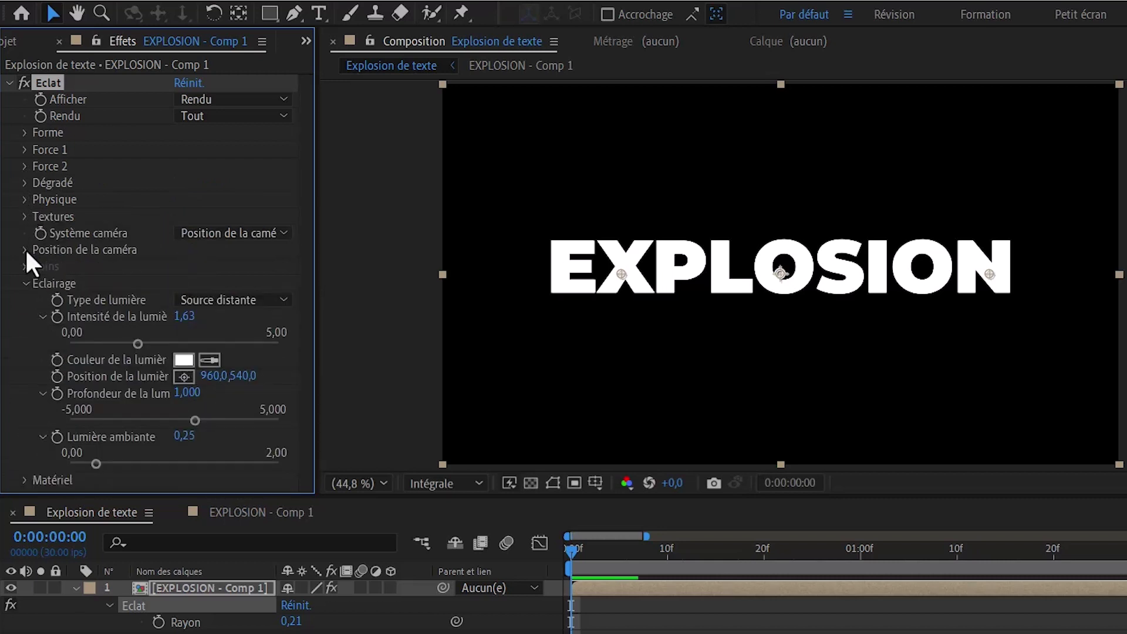
click(24, 265)
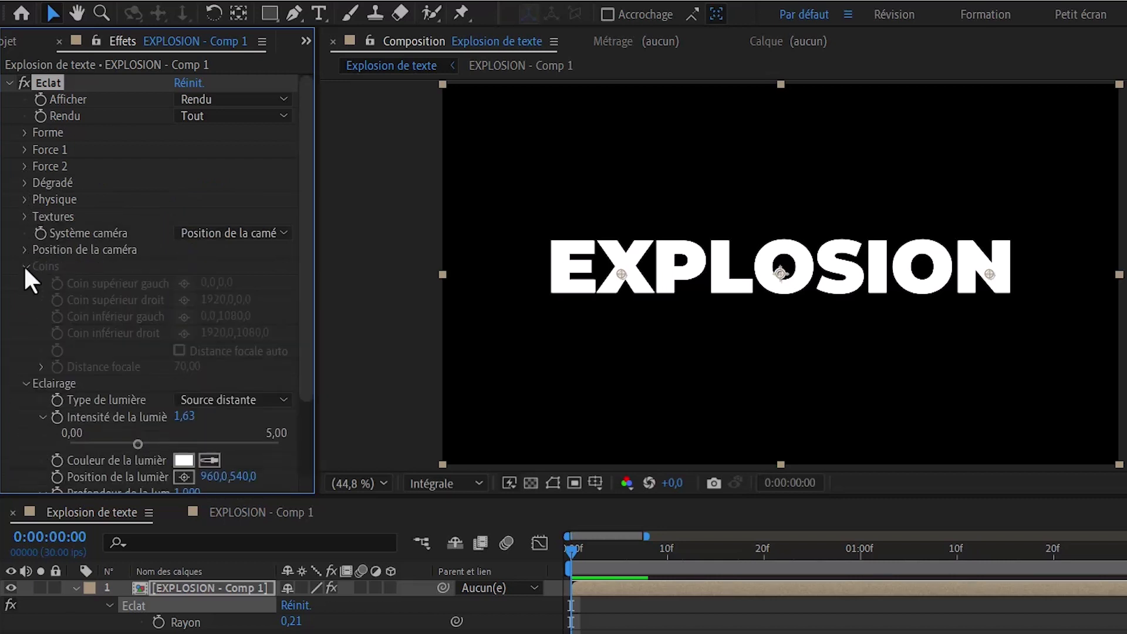
click(25, 382)
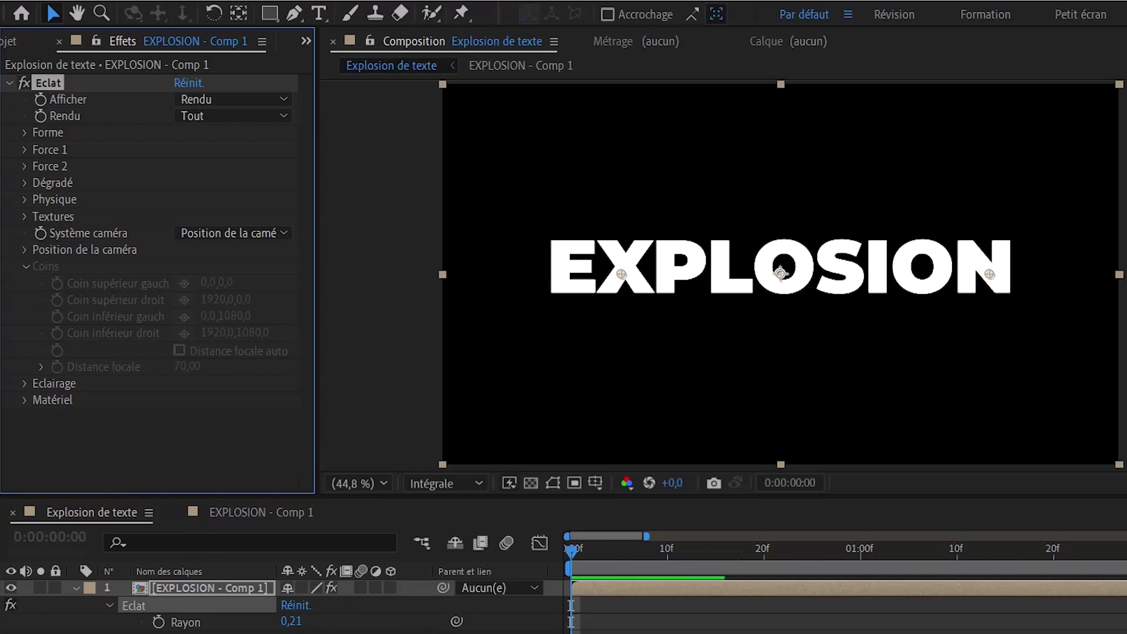
click(41, 366)
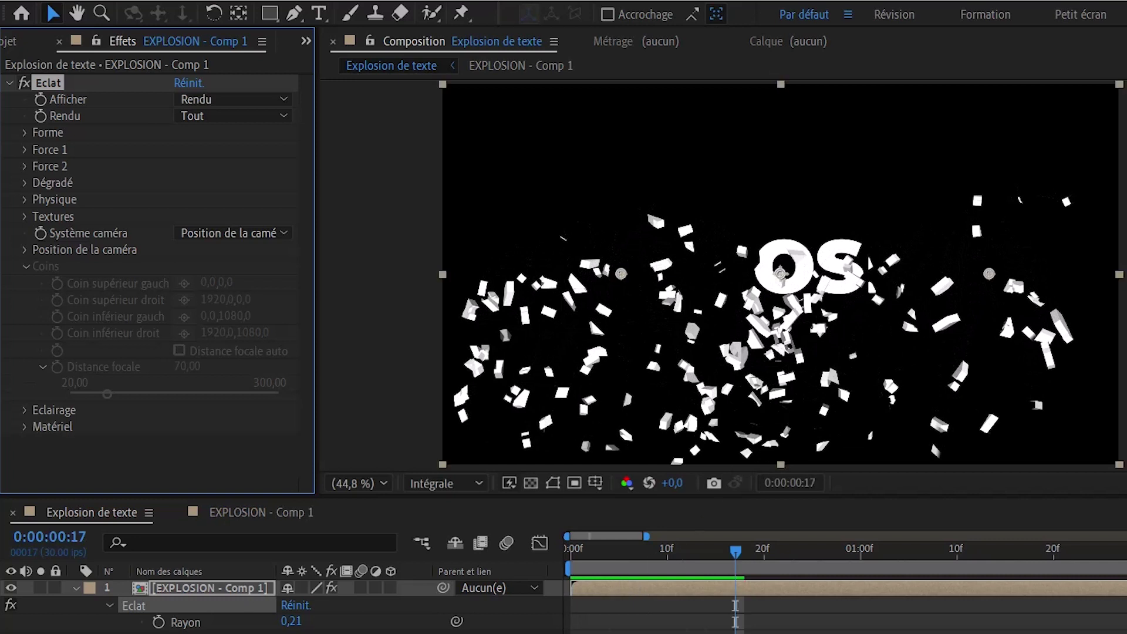
Step: Import adobe-after-effects-logo-8.png into the EXPLOSION - Comp 1 precomp timeline
double_click(139, 588)
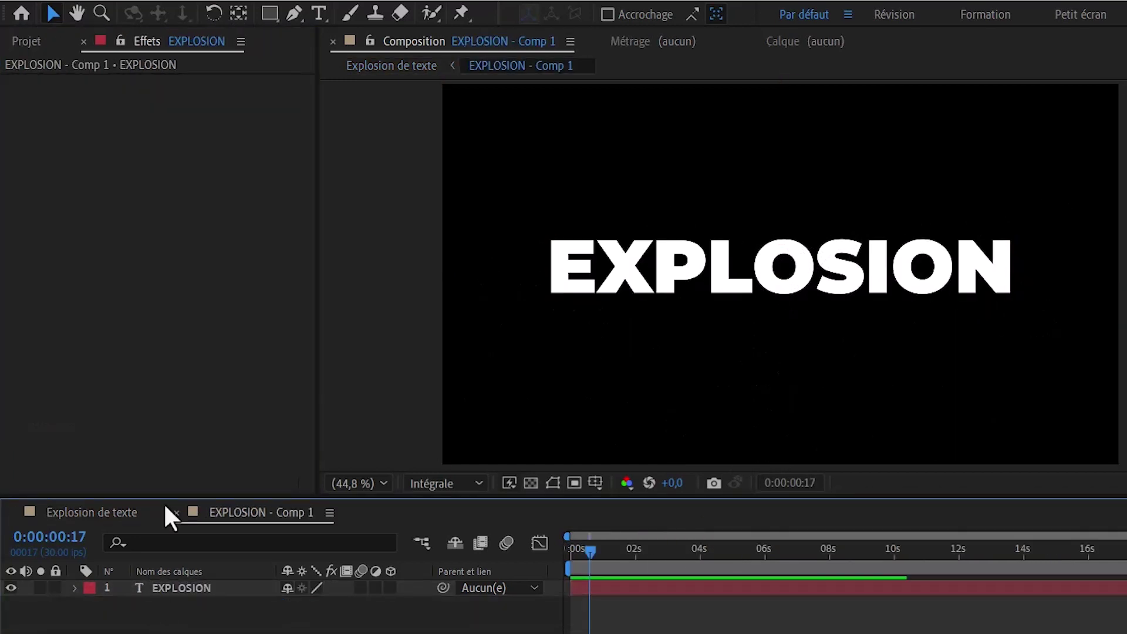
click(34, 40)
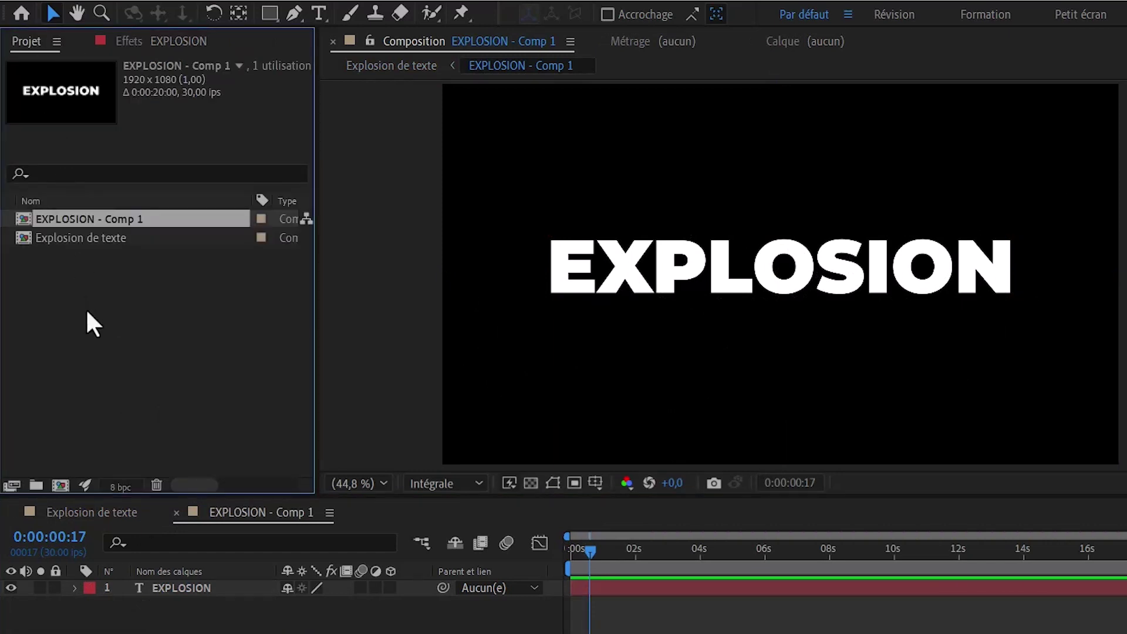
double_click(96, 336)
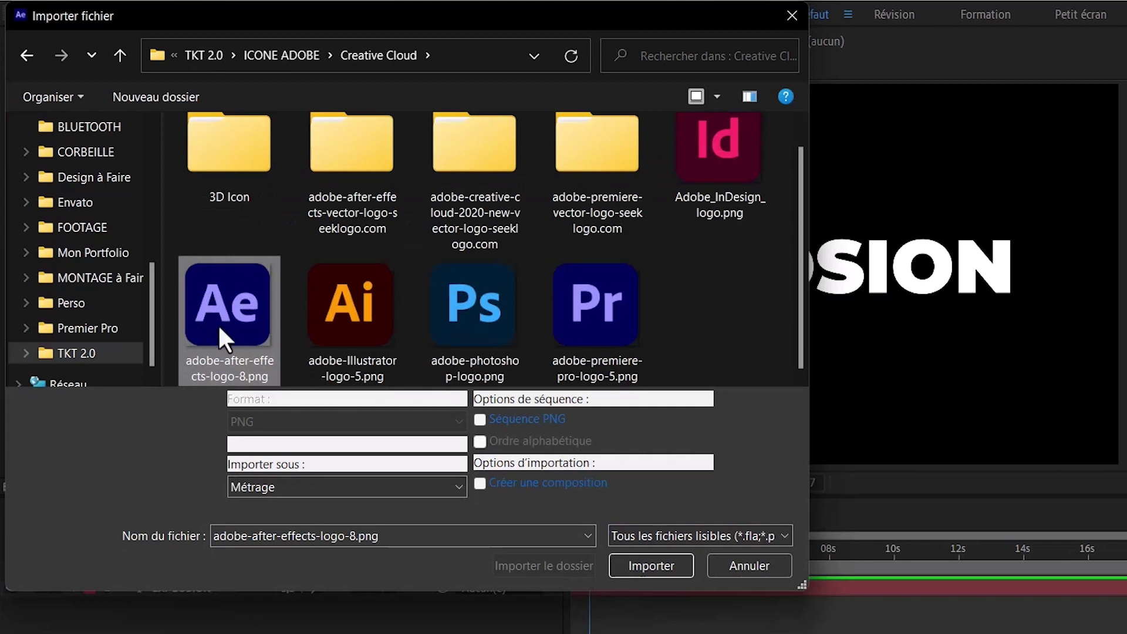
click(634, 573)
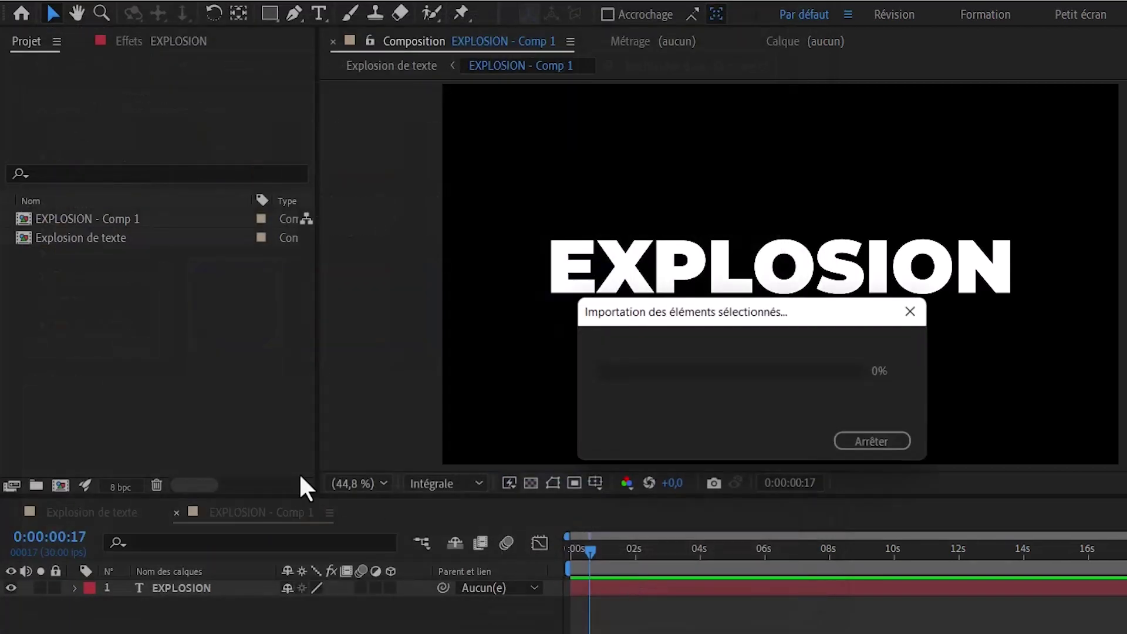
drag(88, 222, 151, 626)
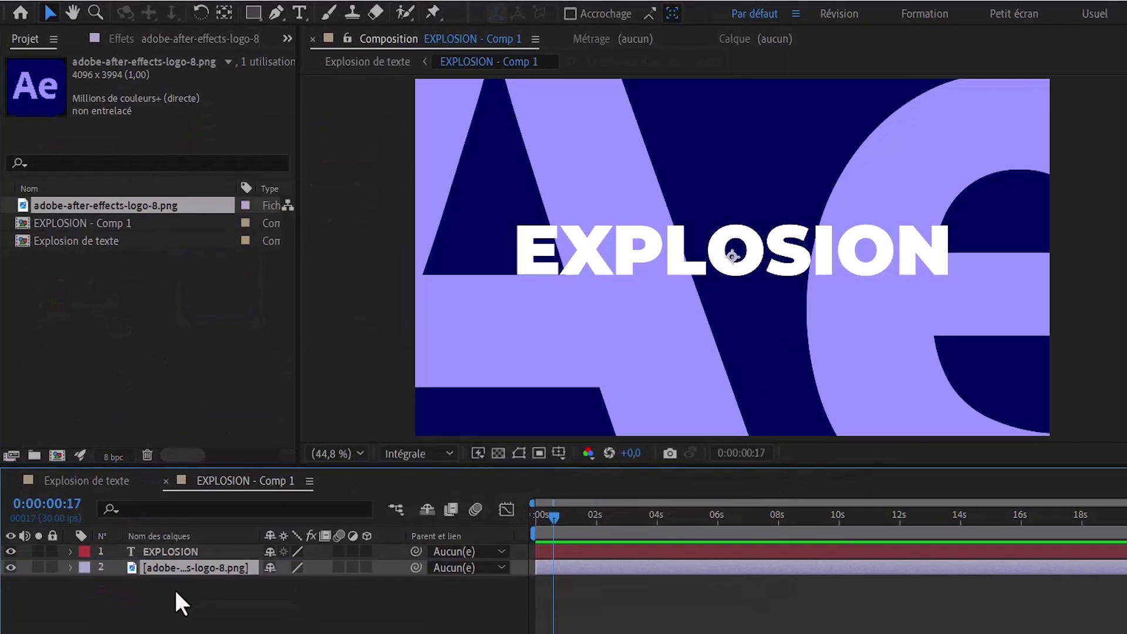
Step: Scale the Ae logo to 18% and hide the EXPLOSION text layer
key(s)
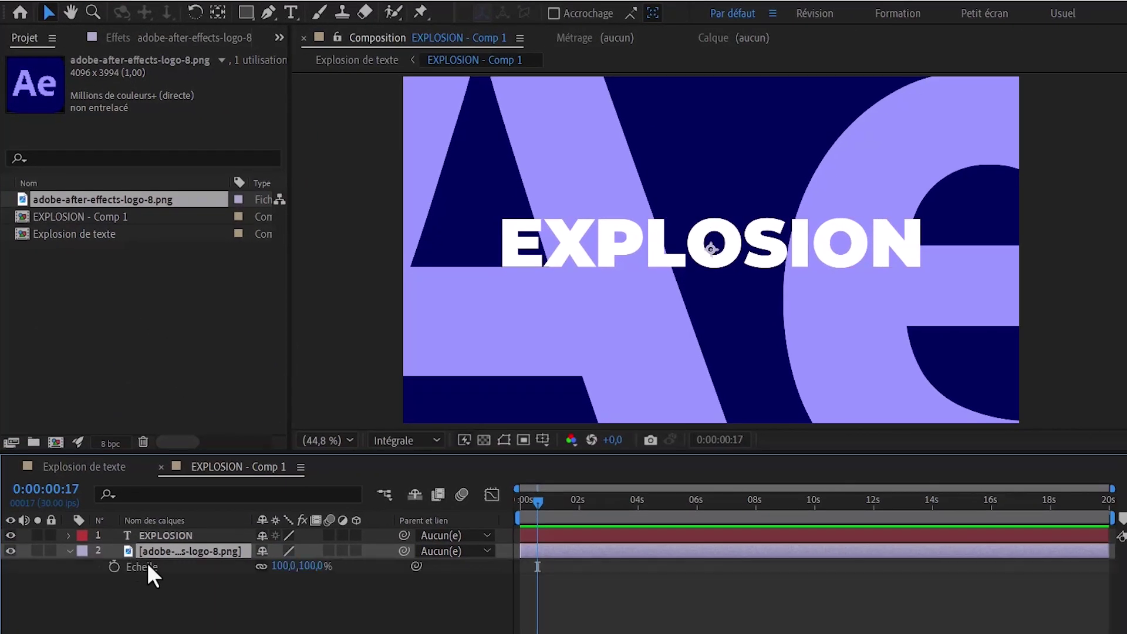
drag(284, 565, 225, 581)
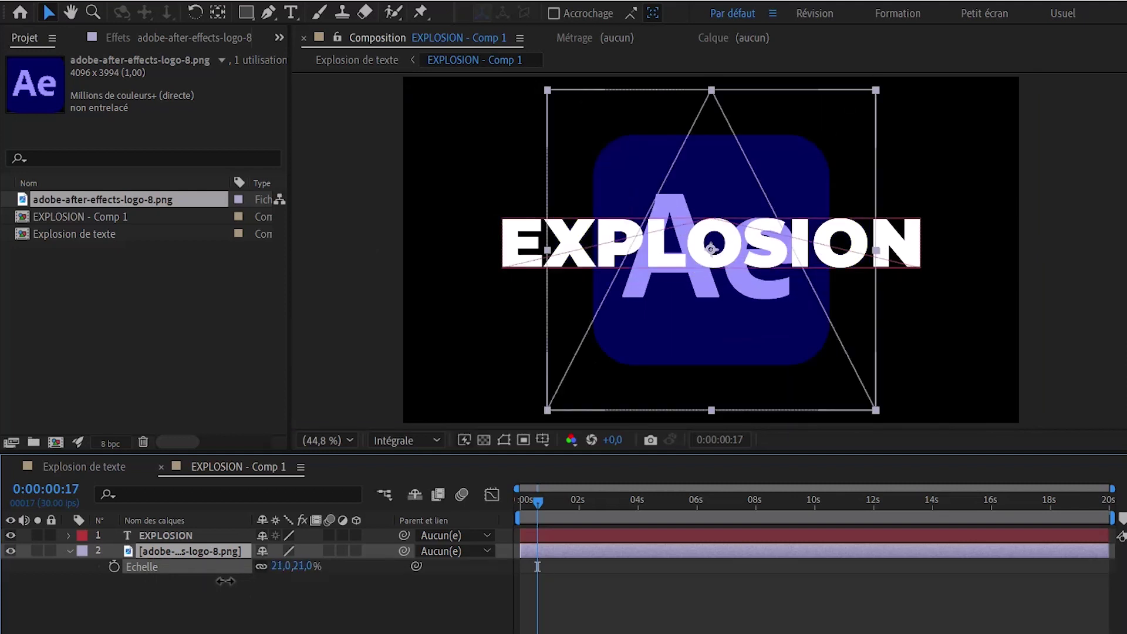
click(9, 535)
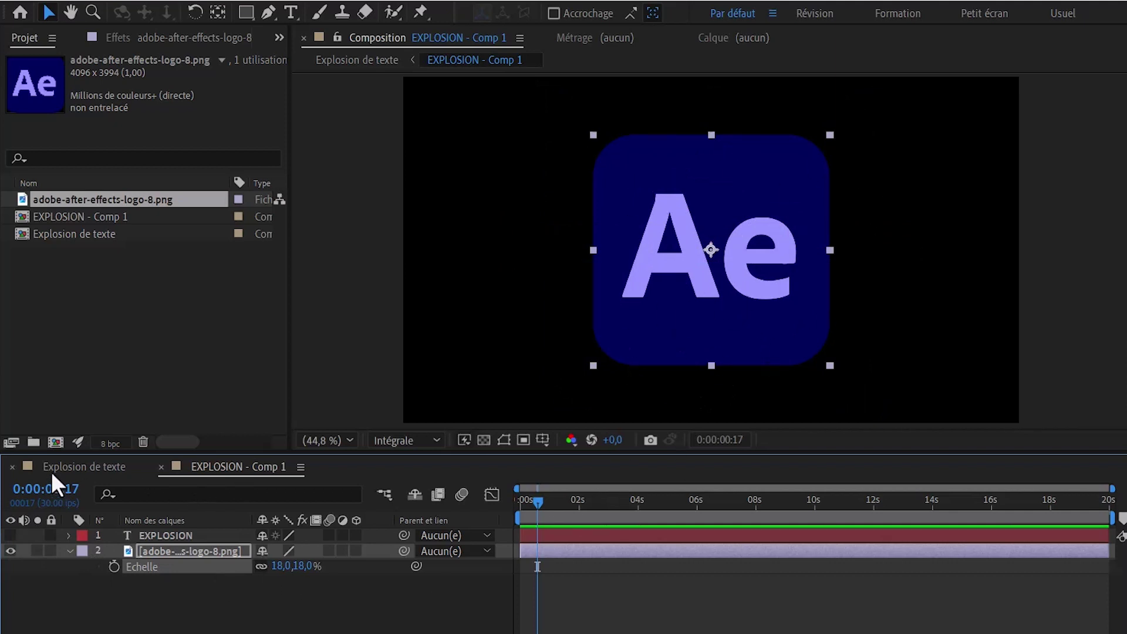
click(77, 471)
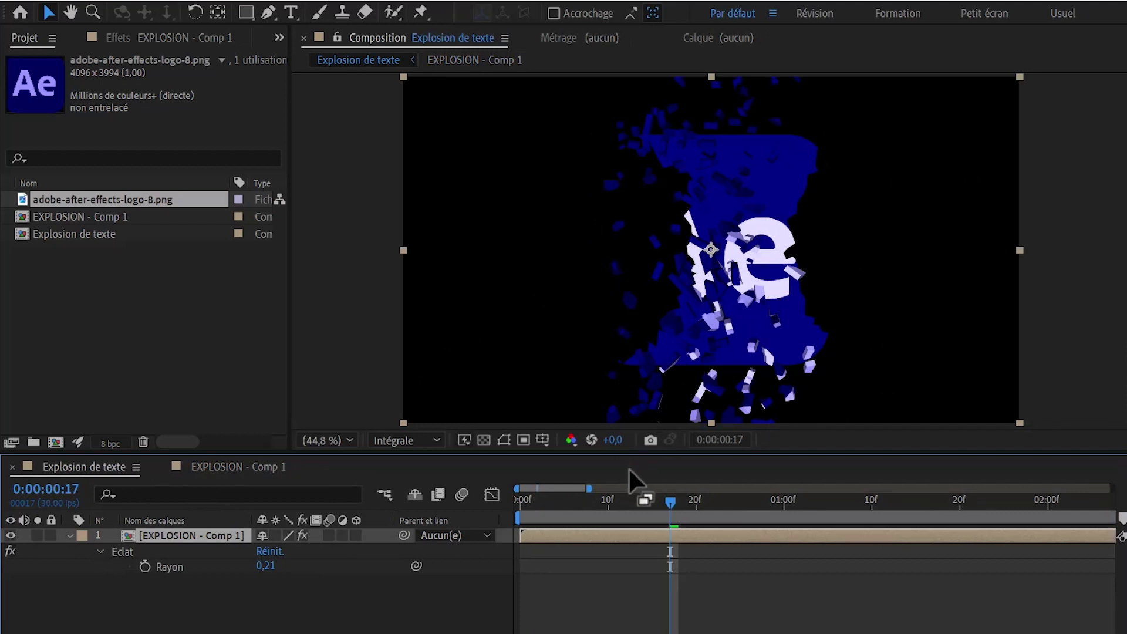
Step: Preview the Ae logo shattering from frame 0 several times, stopping at frame 3
drag(537, 502, 516, 504)
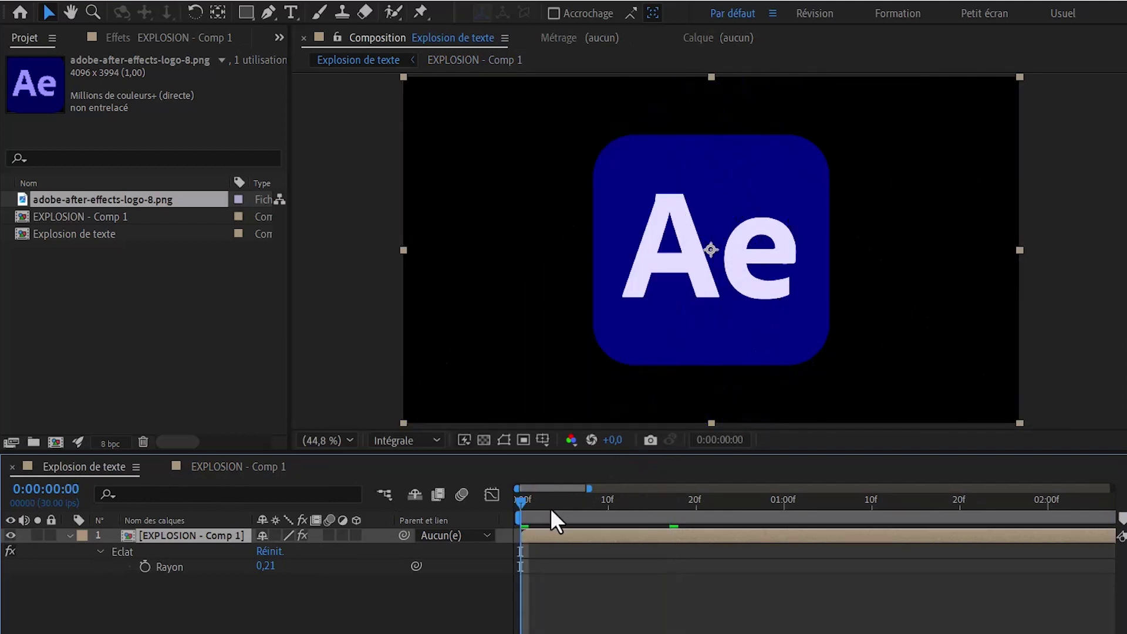
click(601, 590)
key(space)
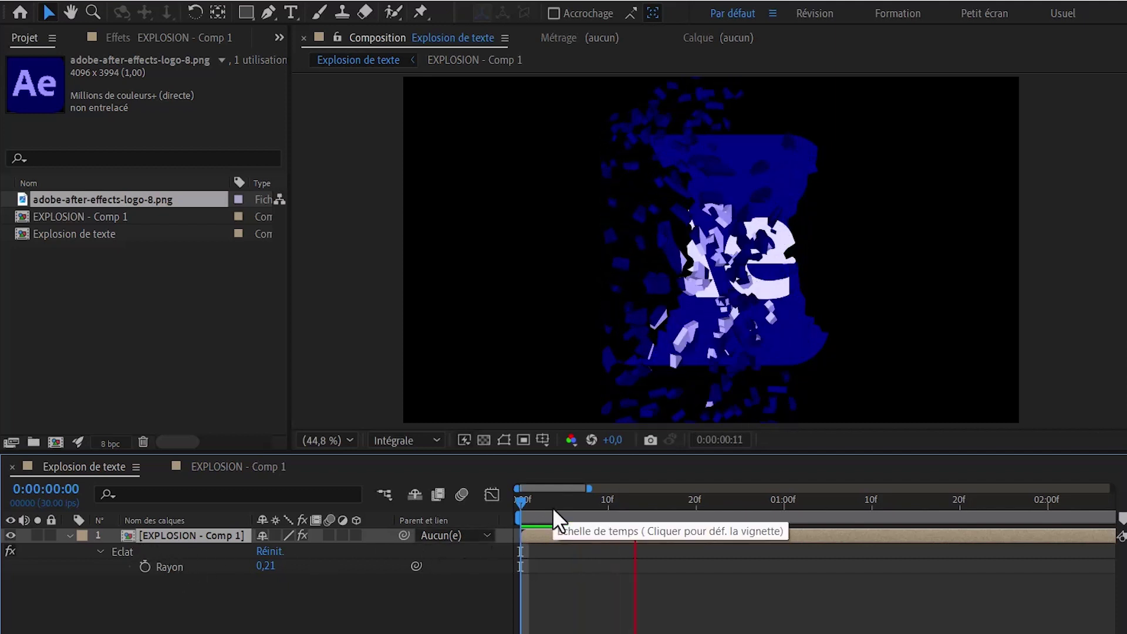
click(539, 508)
click(514, 513)
key(space)
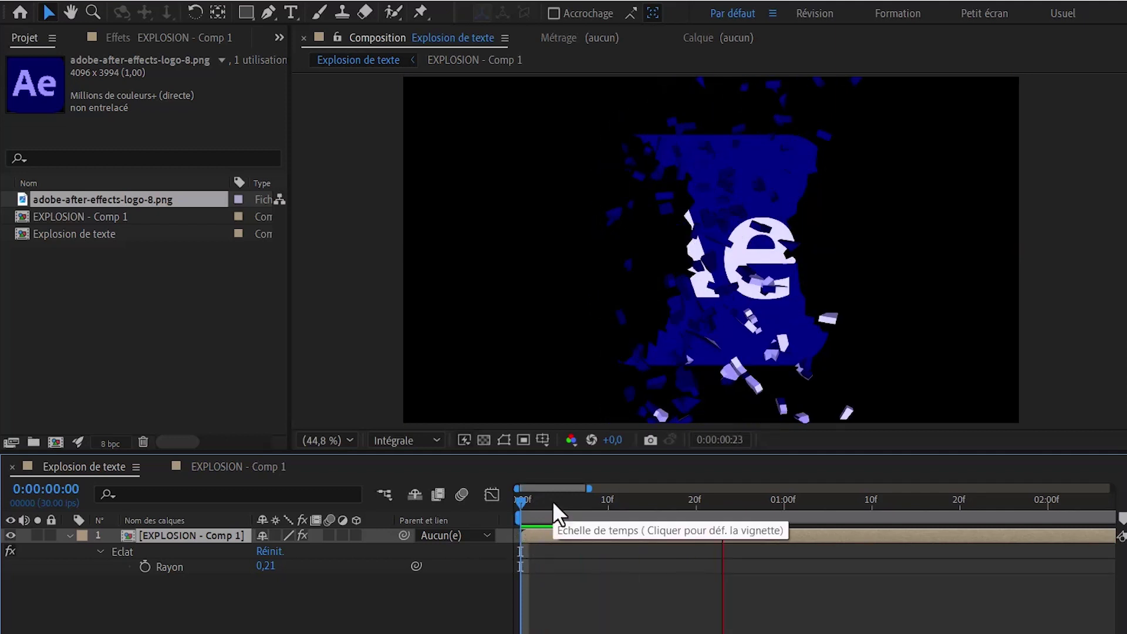
click(508, 509)
key(space)
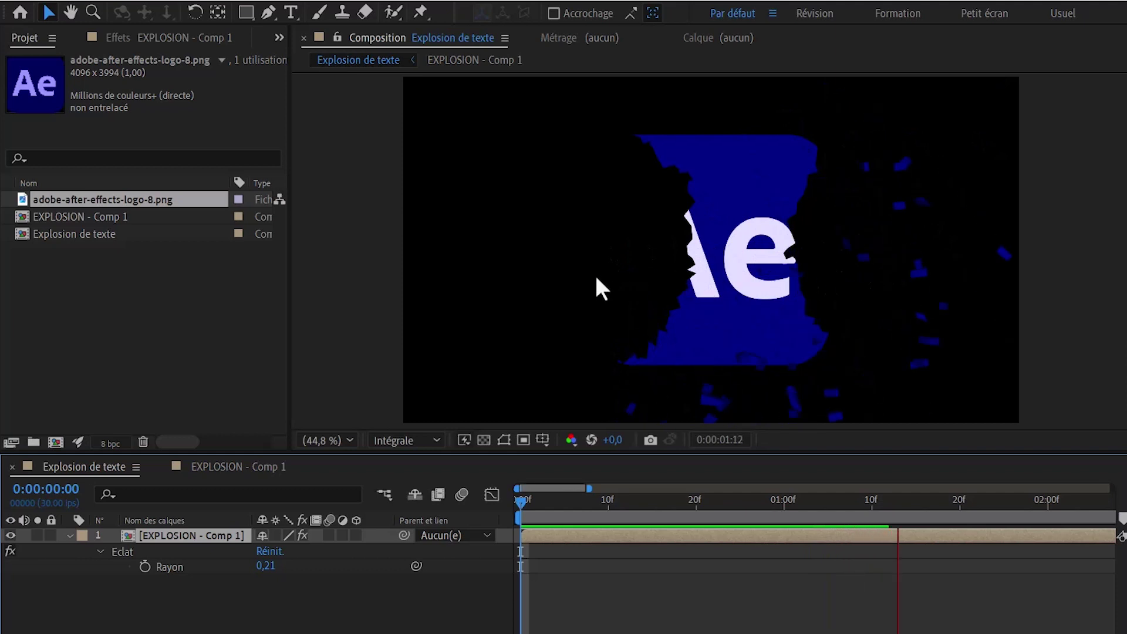
click(548, 509)
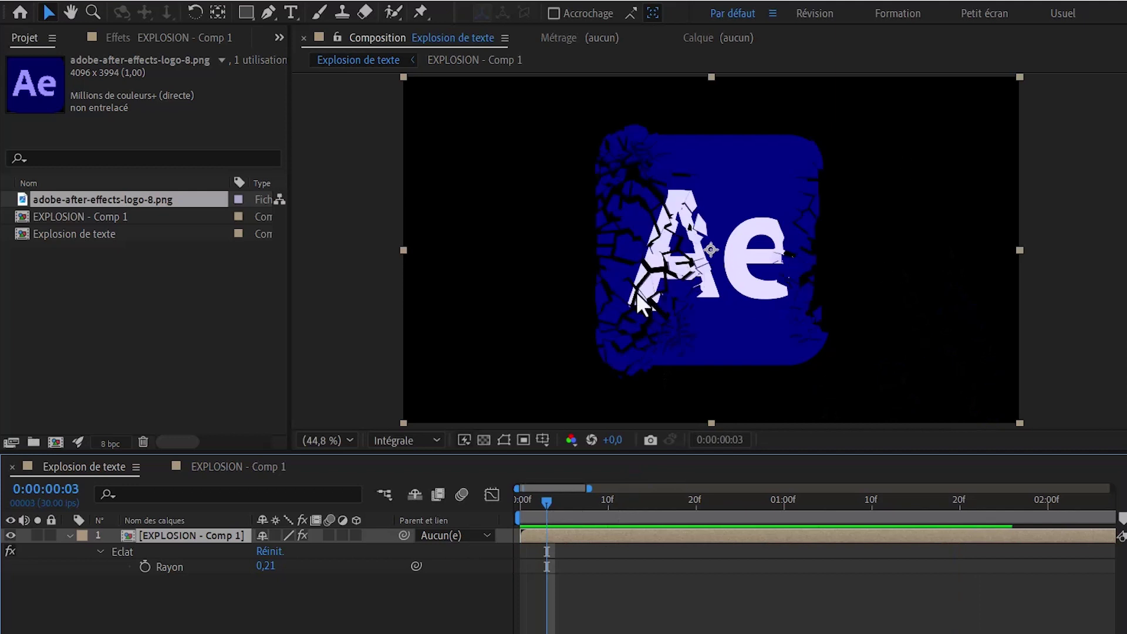